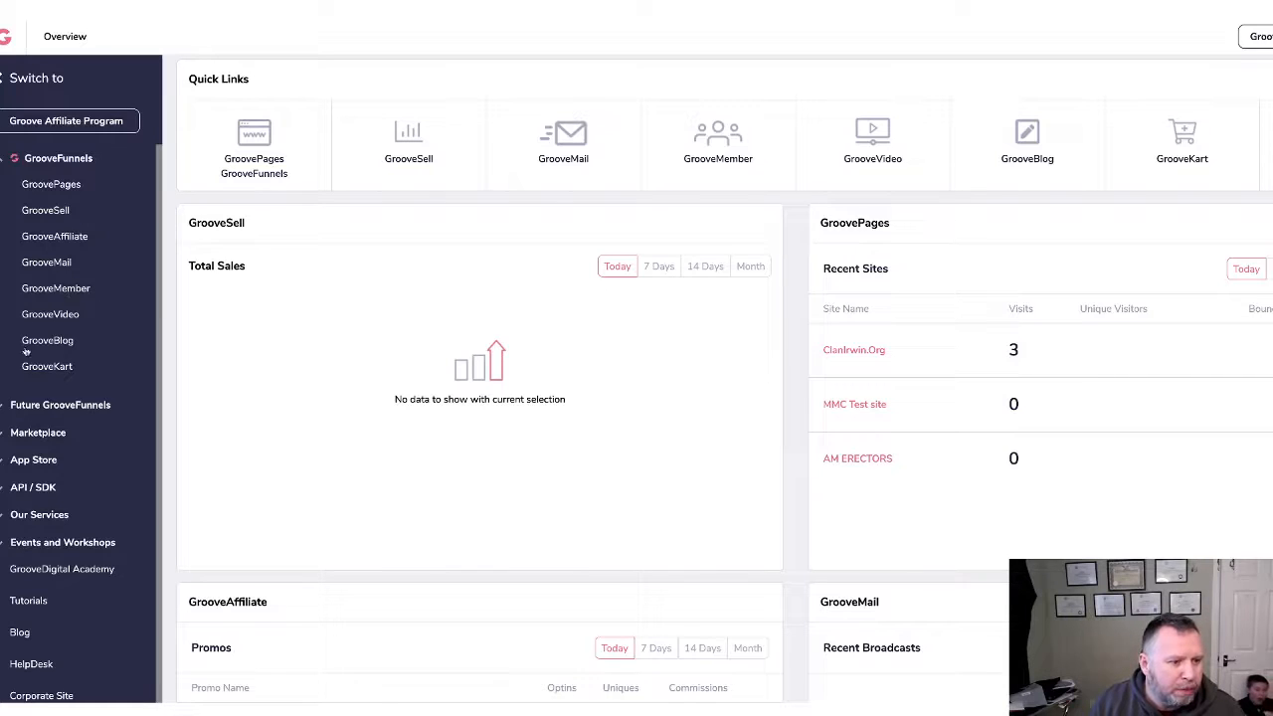
Open GroovePages from the sidebar and browse the list of existing sites.
{"action": "left_click", "coordinate": [51, 185]}
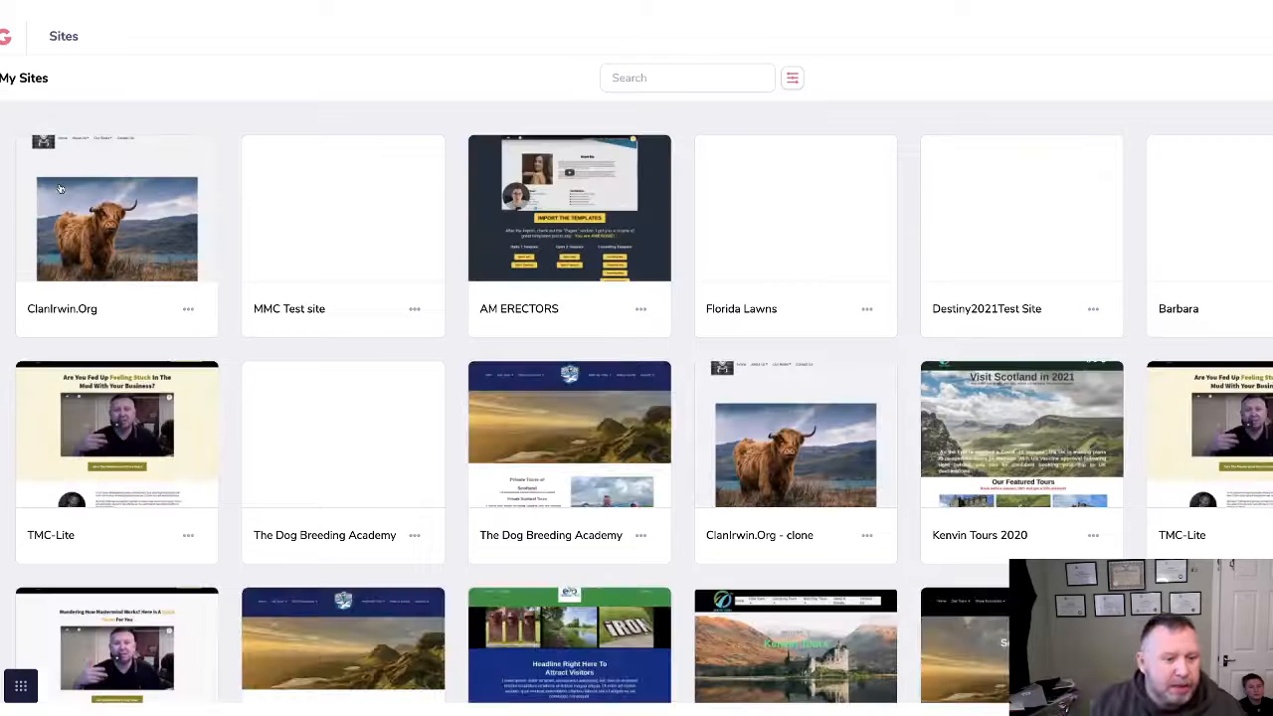
{"action": "scroll", "coordinate": [716, 391], "scroll_direction": "down", "scroll_amount": 2}
{"action": "scroll", "coordinate": [716, 391], "scroll_direction": "down", "scroll_amount": 5}
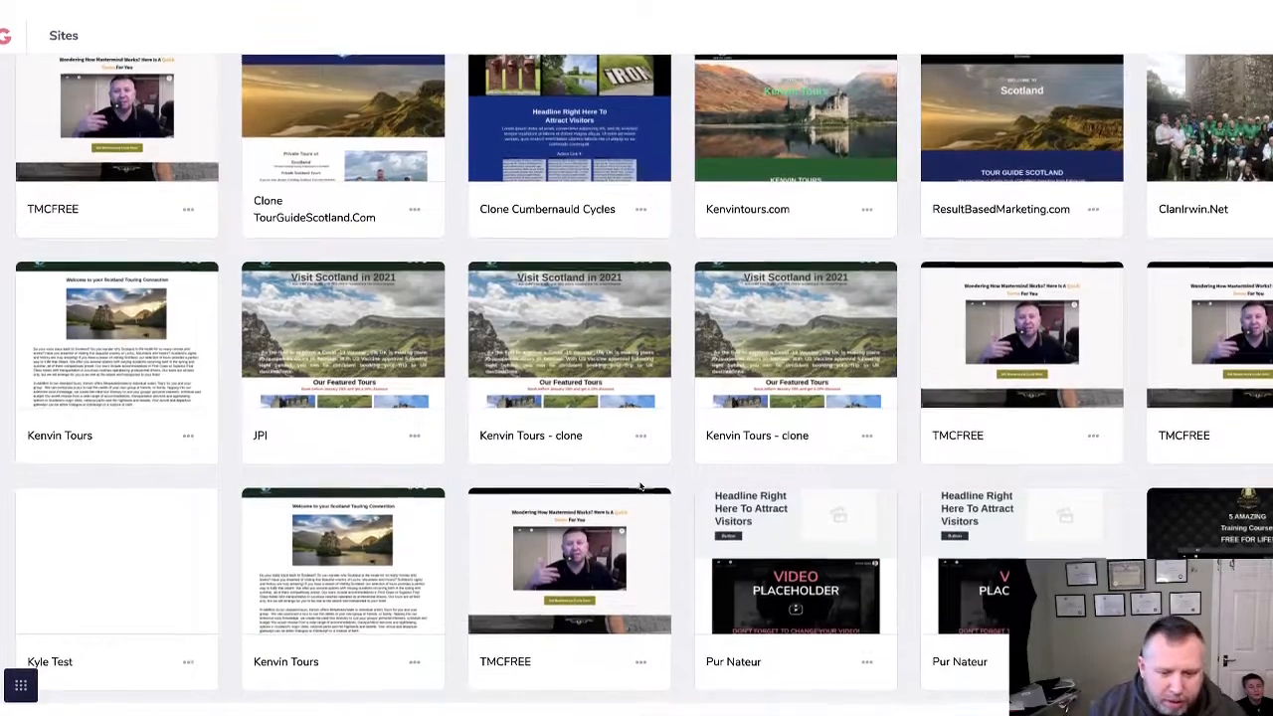
{"action": "scroll", "coordinate": [640, 469], "scroll_direction": "up", "scroll_amount": 4}
{"action": "scroll", "coordinate": [640, 468], "scroll_direction": "down", "scroll_amount": 10}
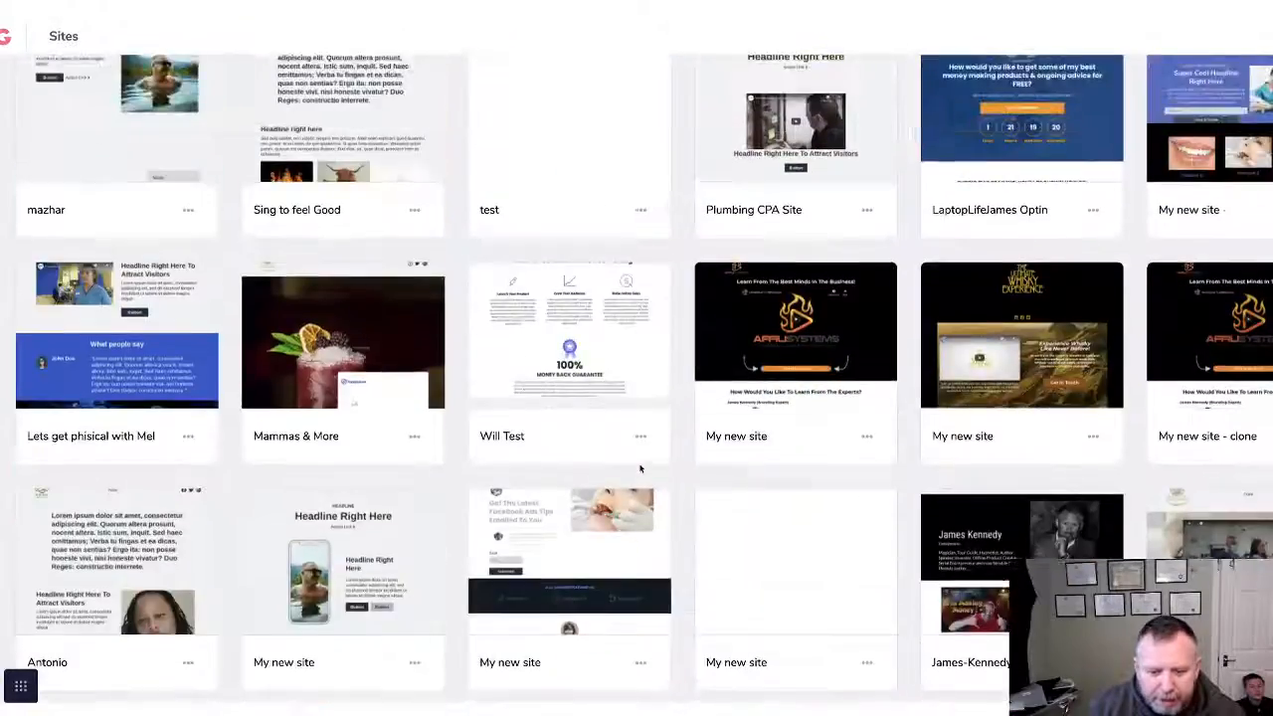
{"action": "scroll", "coordinate": [639, 466], "scroll_direction": "up", "scroll_amount": 8}
{"action": "scroll", "coordinate": [608, 557], "scroll_direction": "up", "scroll_amount": 5}
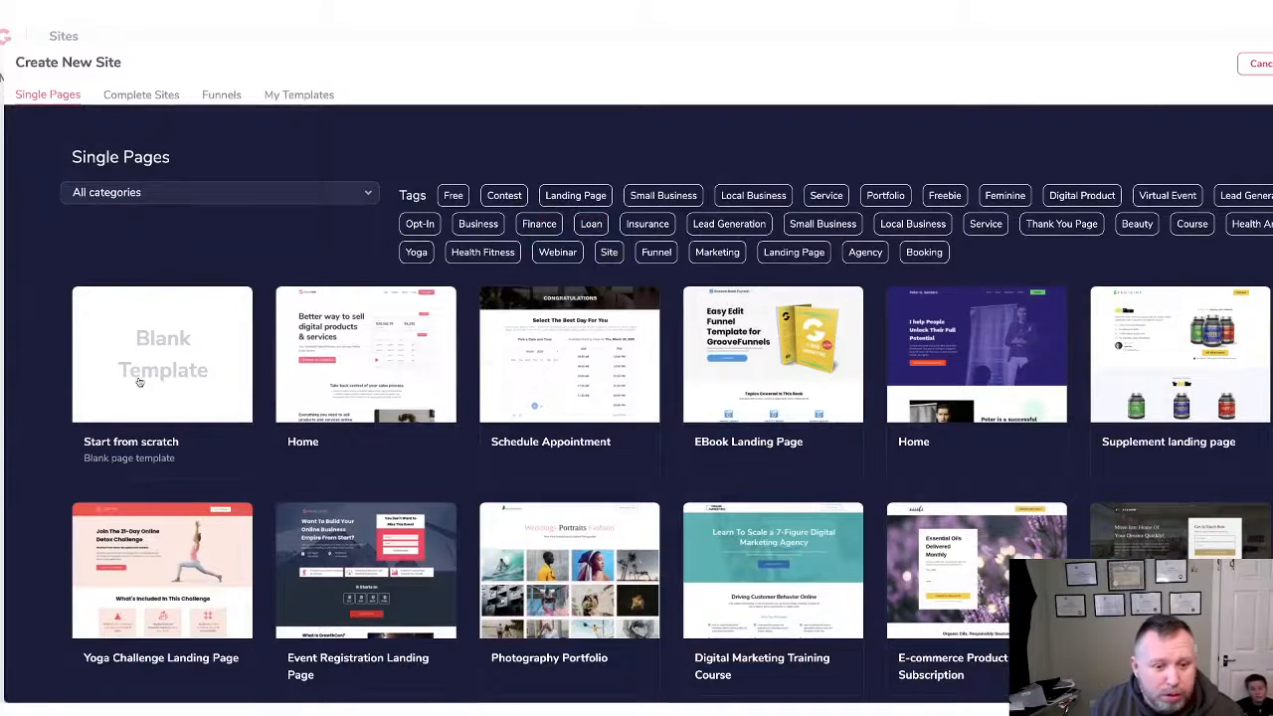
{"action": "scroll", "coordinate": [321, 452], "scroll_direction": "down", "scroll_amount": 3}
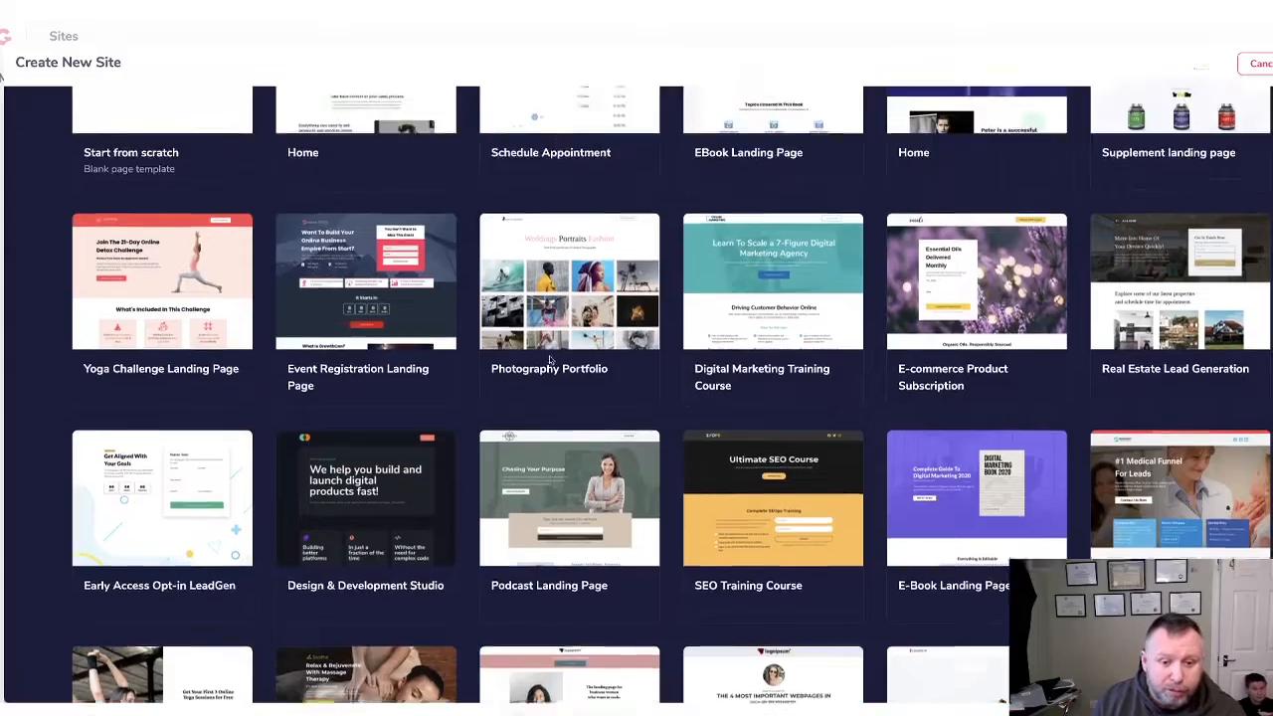
{"action": "scroll", "coordinate": [549, 355], "scroll_direction": "up", "scroll_amount": 3}
{"action": "scroll", "coordinate": [935, 344], "scroll_direction": "down", "scroll_amount": 10}
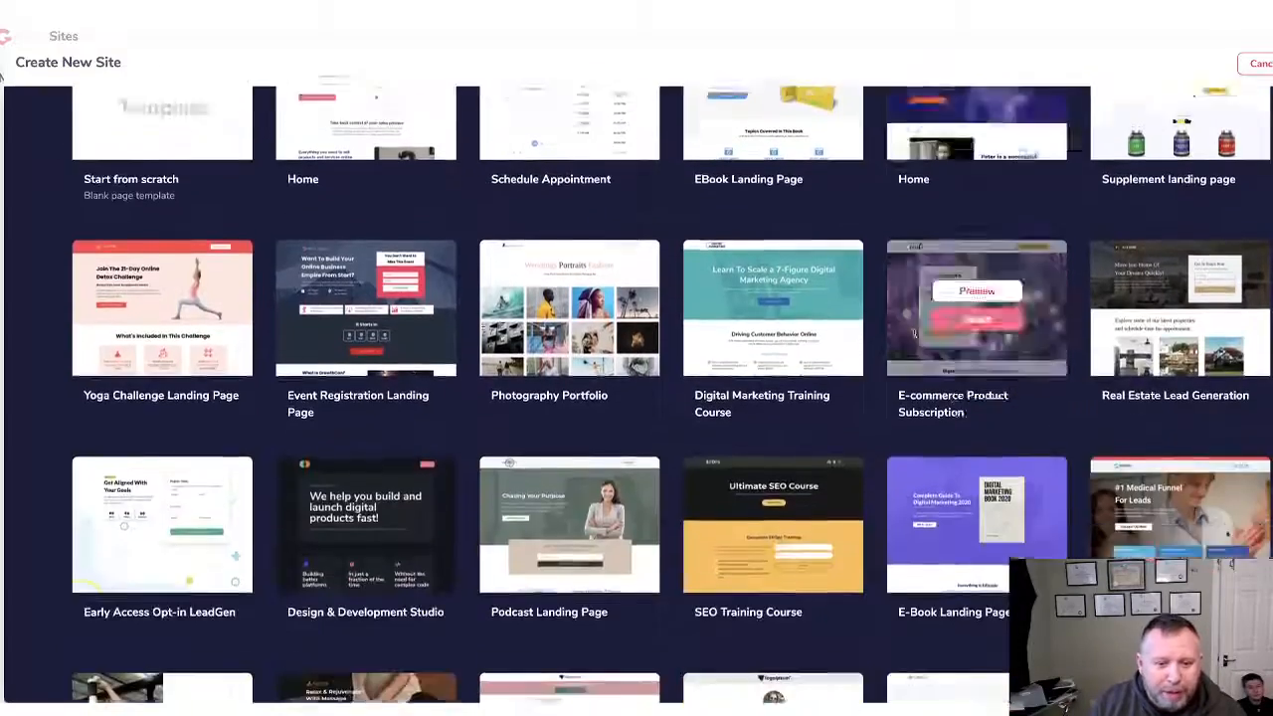
{"action": "scroll", "coordinate": [933, 338], "scroll_direction": "down", "scroll_amount": 8}
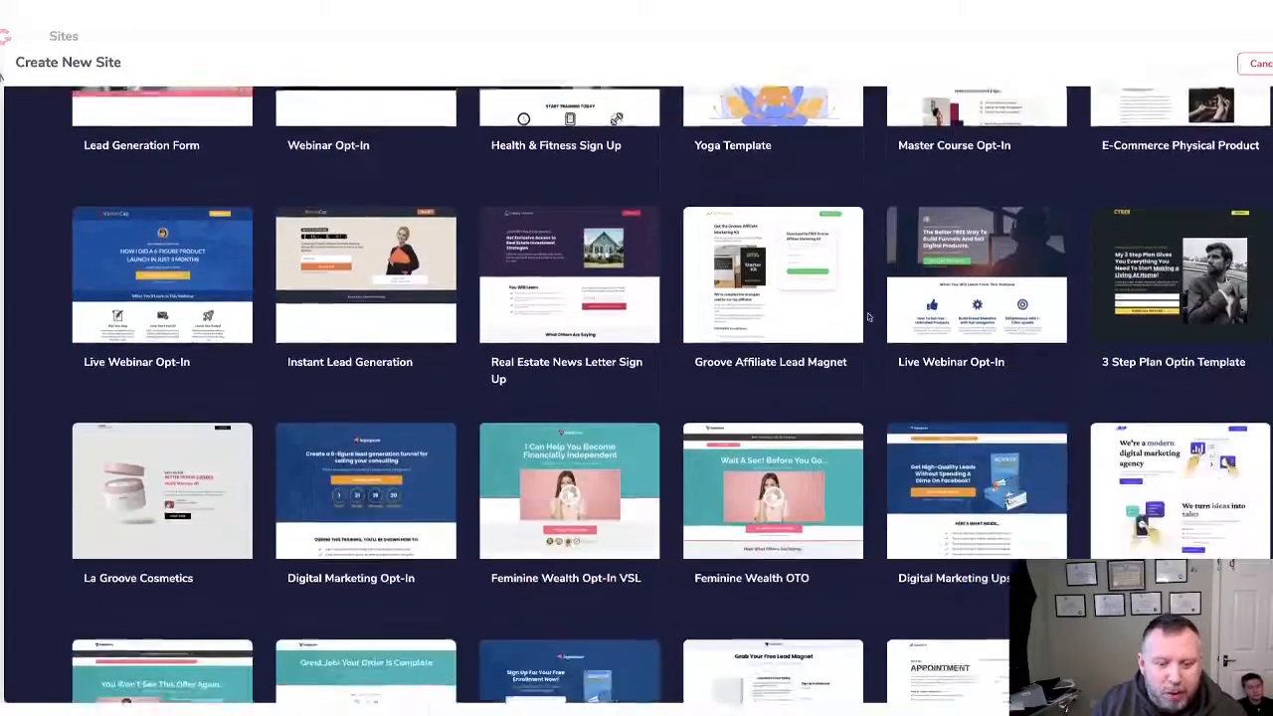
{"action": "scroll", "coordinate": [868, 316], "scroll_direction": "down", "scroll_amount": 8}
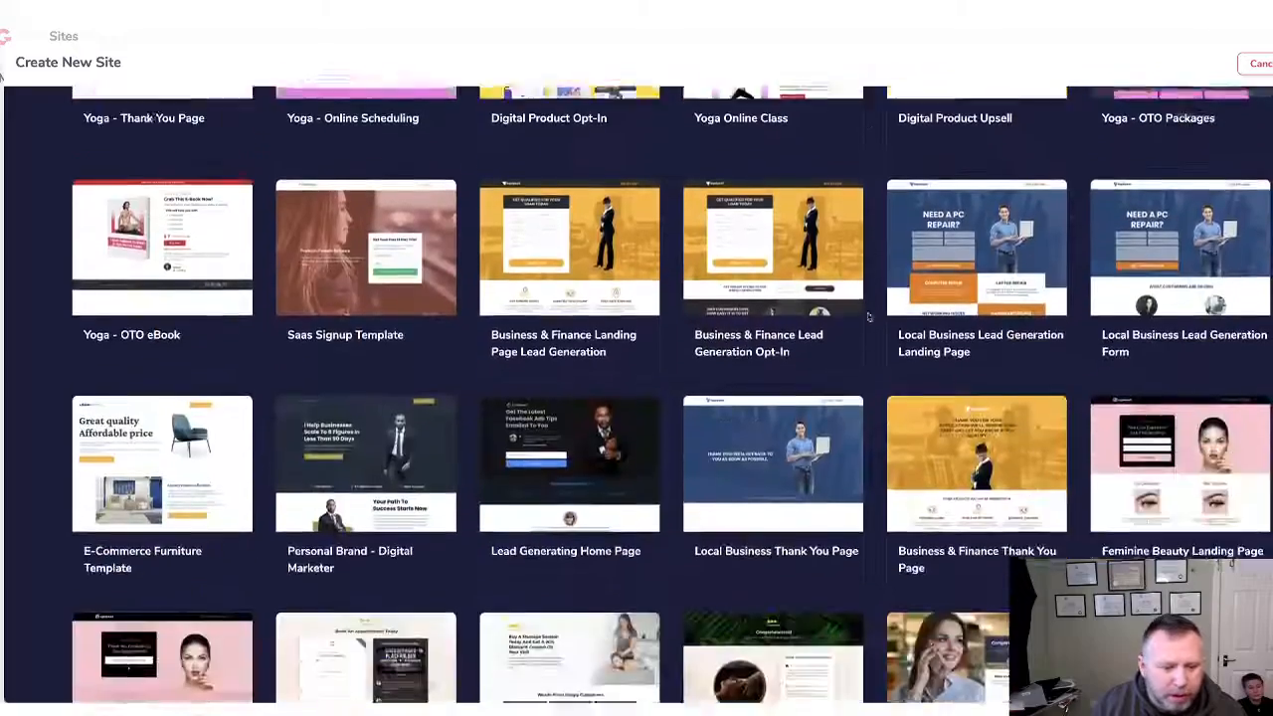
{"action": "scroll", "coordinate": [867, 316], "scroll_direction": "down", "scroll_amount": 8}
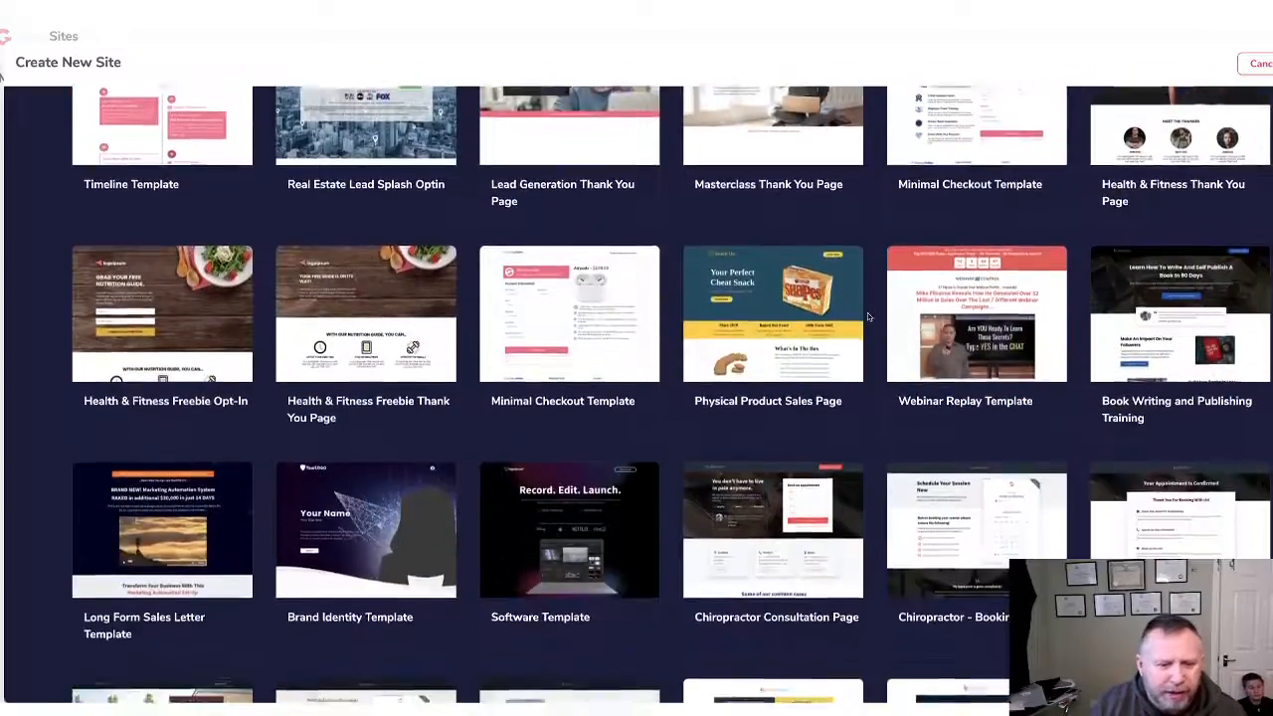
{"action": "scroll", "coordinate": [868, 316], "scroll_direction": "down", "scroll_amount": 7}
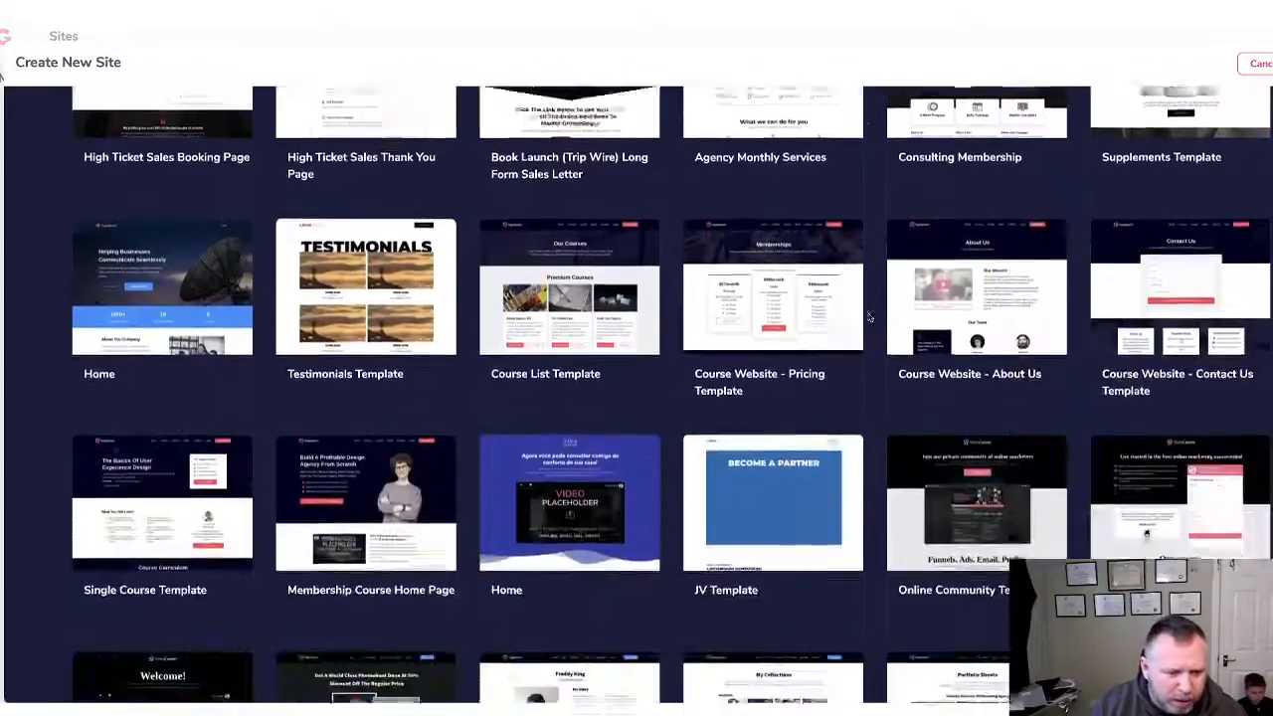
{"action": "scroll", "coordinate": [867, 316], "scroll_direction": "down", "scroll_amount": 9}
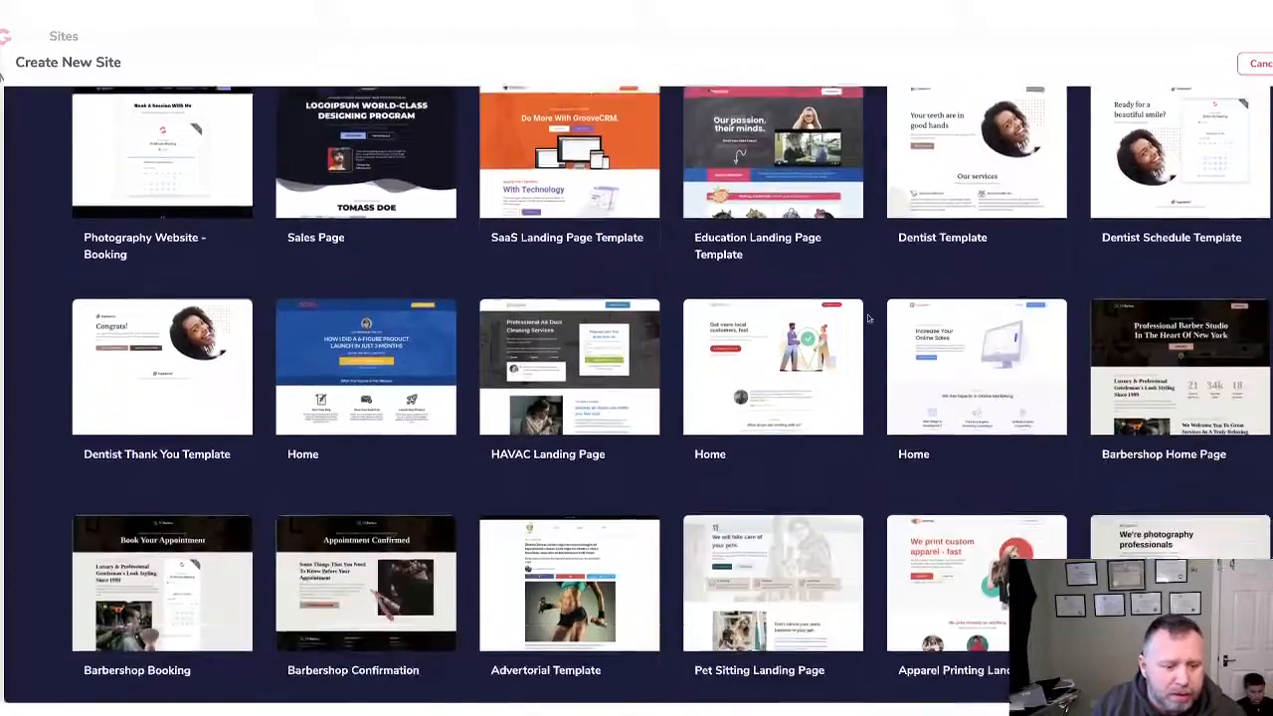
{"action": "scroll", "coordinate": [868, 318], "scroll_direction": "down", "scroll_amount": 8}
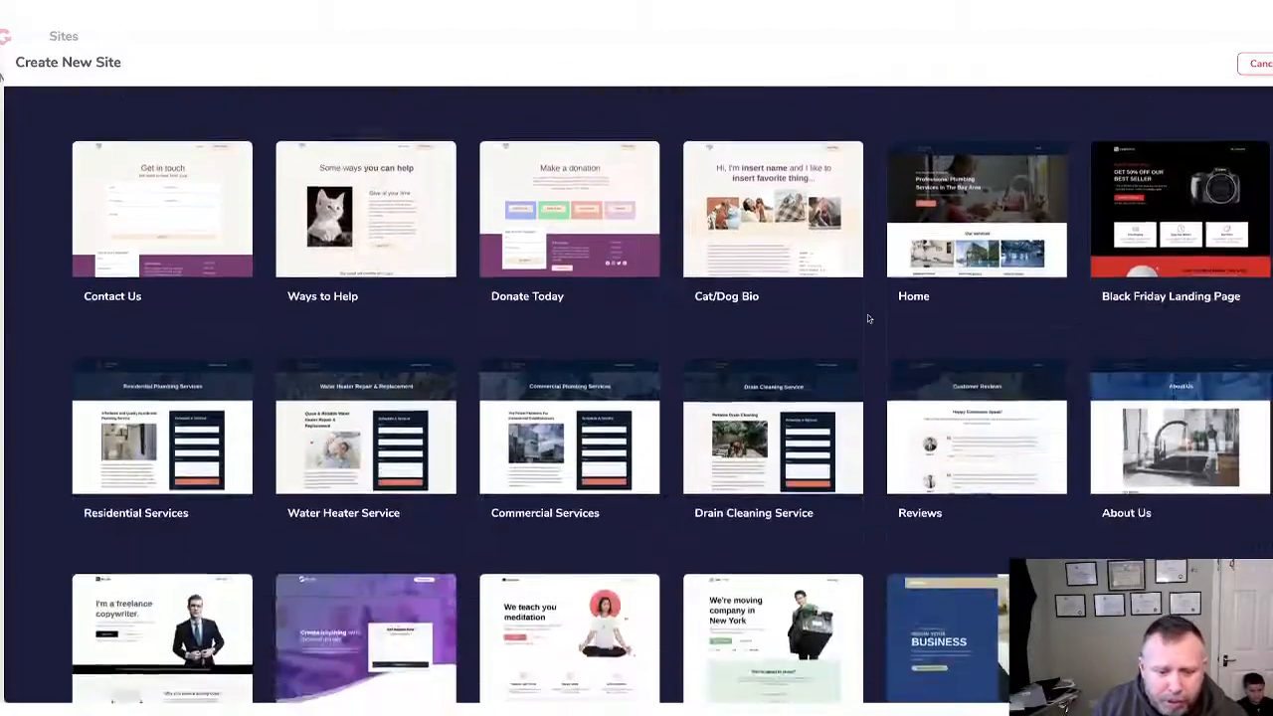
{"action": "scroll", "coordinate": [825, 320], "scroll_direction": "down", "scroll_amount": 3}
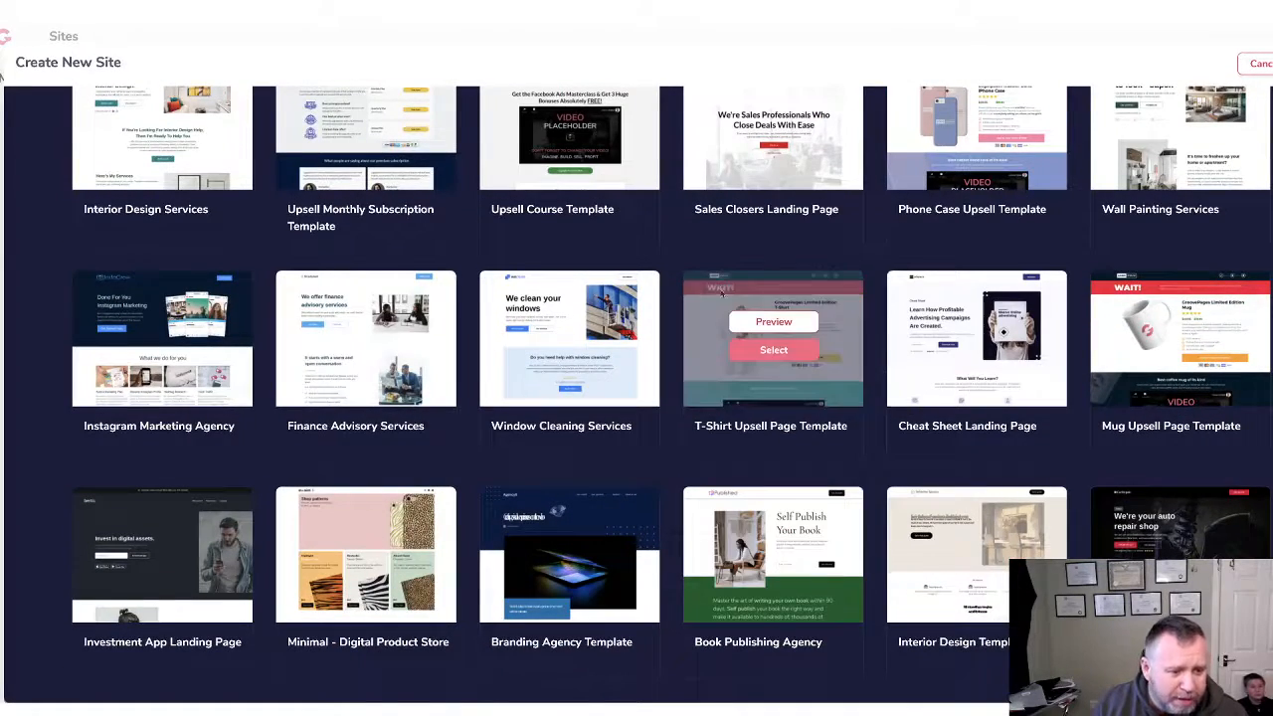
{"action": "scroll", "coordinate": [718, 287], "scroll_direction": "up", "scroll_amount": 12}
{"action": "scroll", "coordinate": [718, 288], "scroll_direction": "up", "scroll_amount": 20}
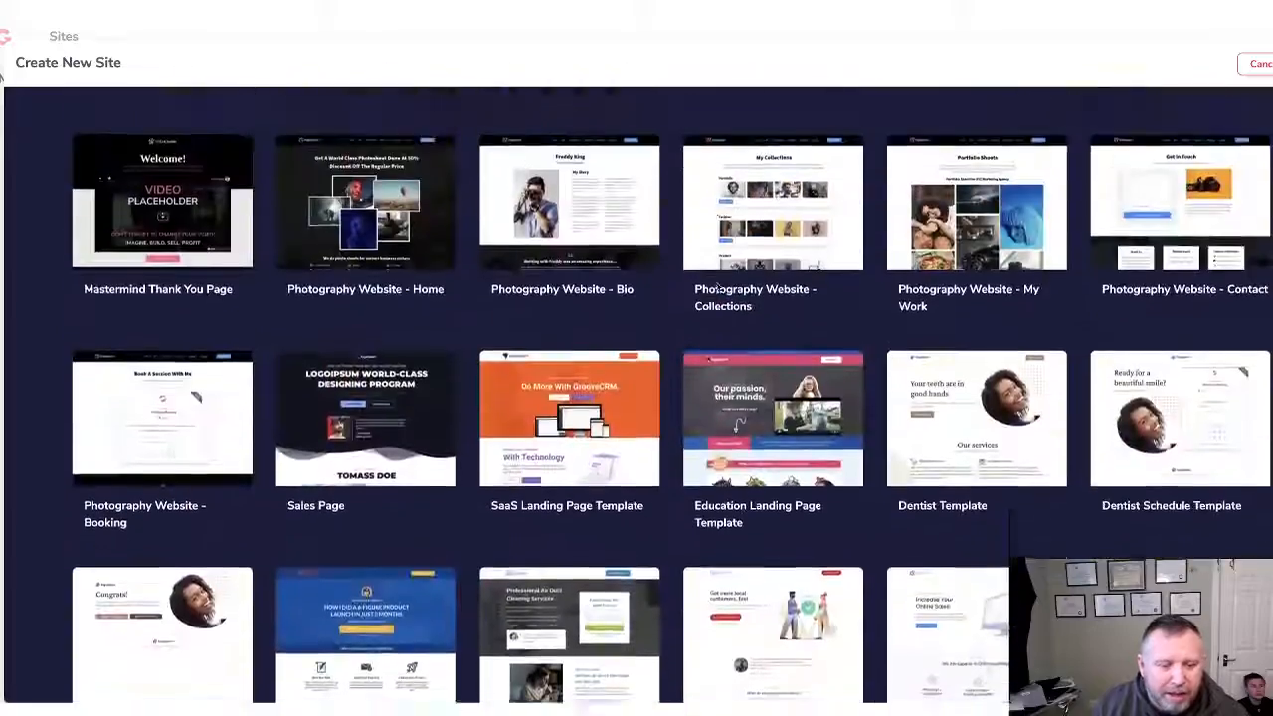
{"action": "scroll", "coordinate": [719, 288], "scroll_direction": "up", "scroll_amount": 15}
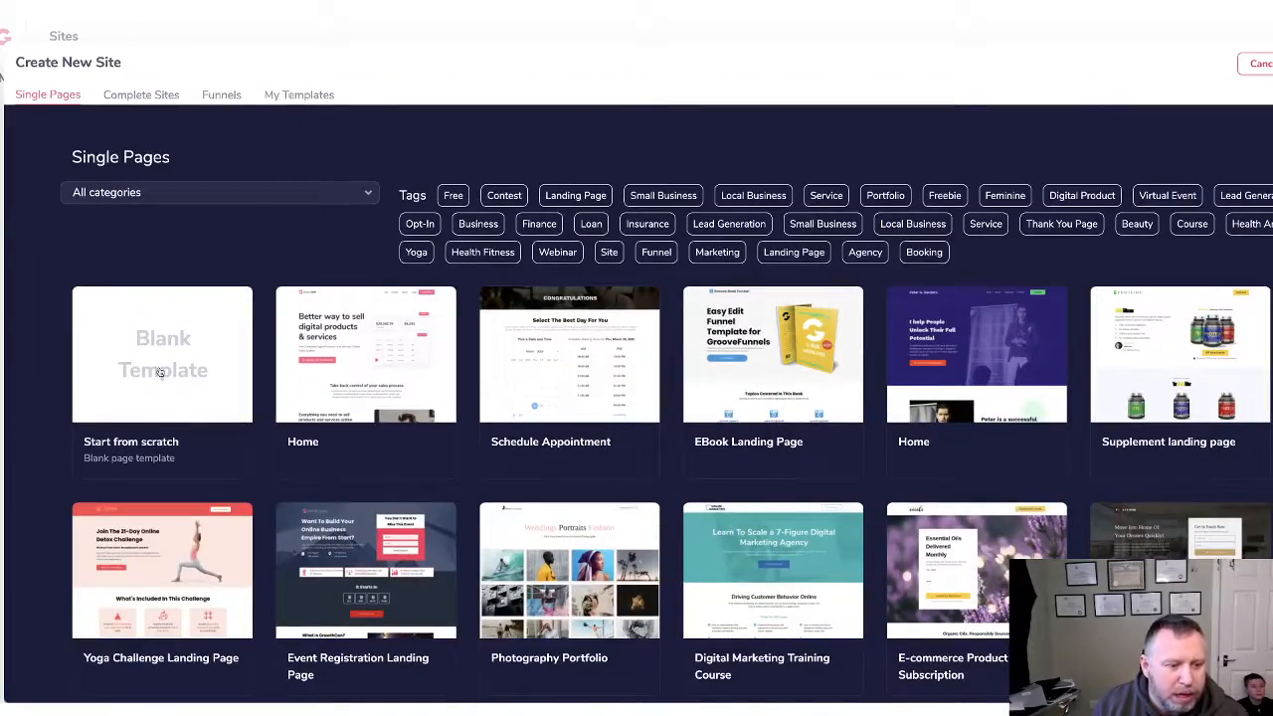
Create a Blank Template site named testfeb2021 and open its empty Home page in the editor.
{"action": "left_click", "coordinate": [159, 372]}
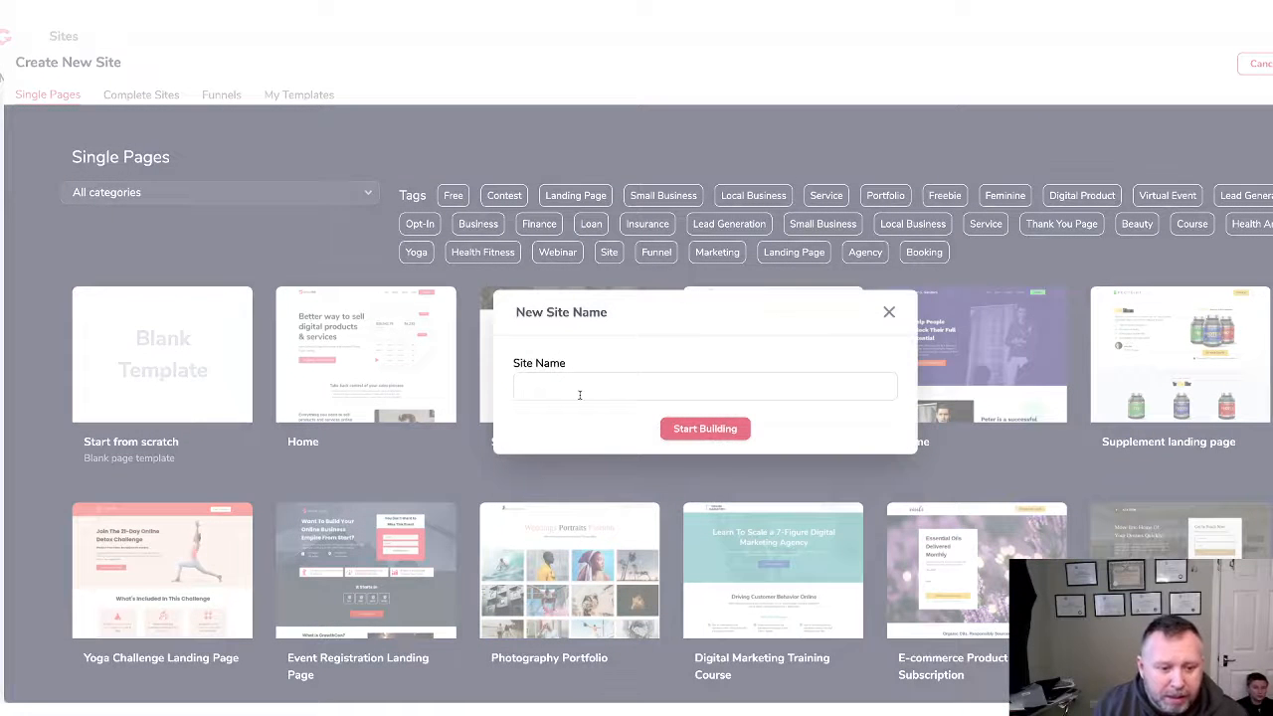
{"action": "left_click", "coordinate": [579, 395]}
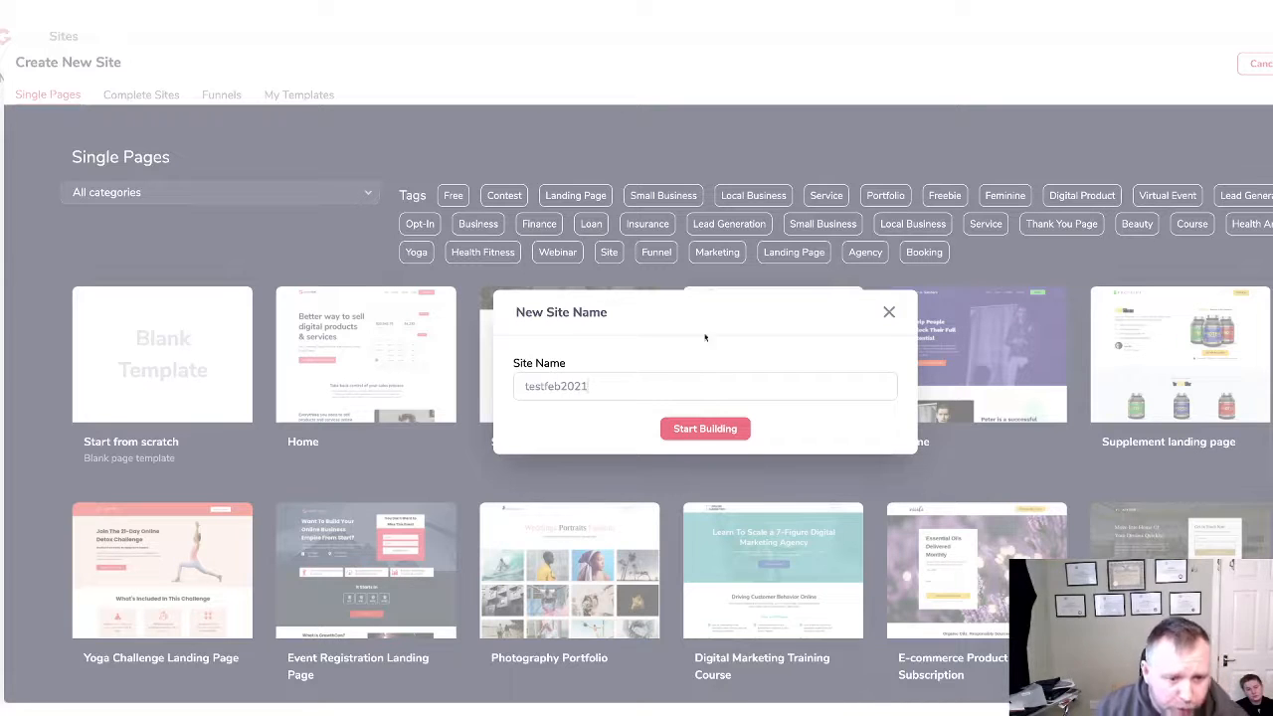
{"action": "left_click", "coordinate": [706, 428]}
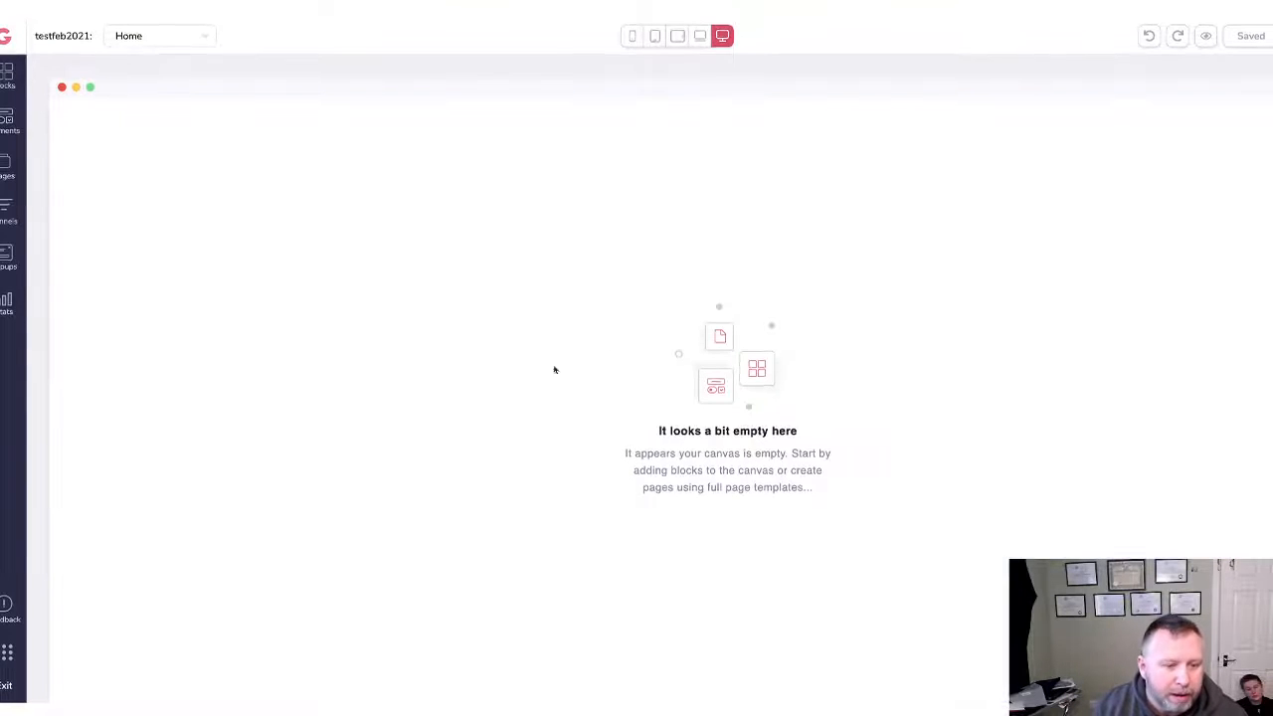
Open the Blocks library and expand All Blocks under Designed blocks to browse them.
{"action": "left_click", "coordinate": [5, 79]}
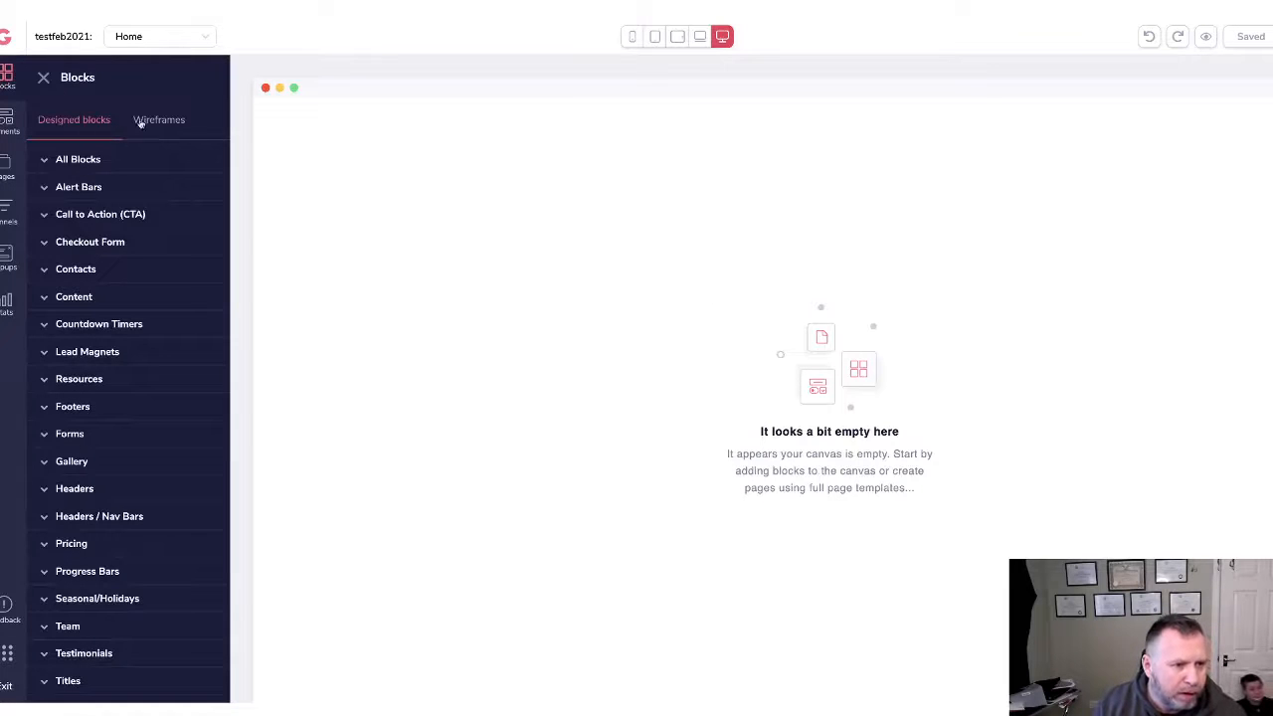
{"action": "left_click", "coordinate": [44, 163]}
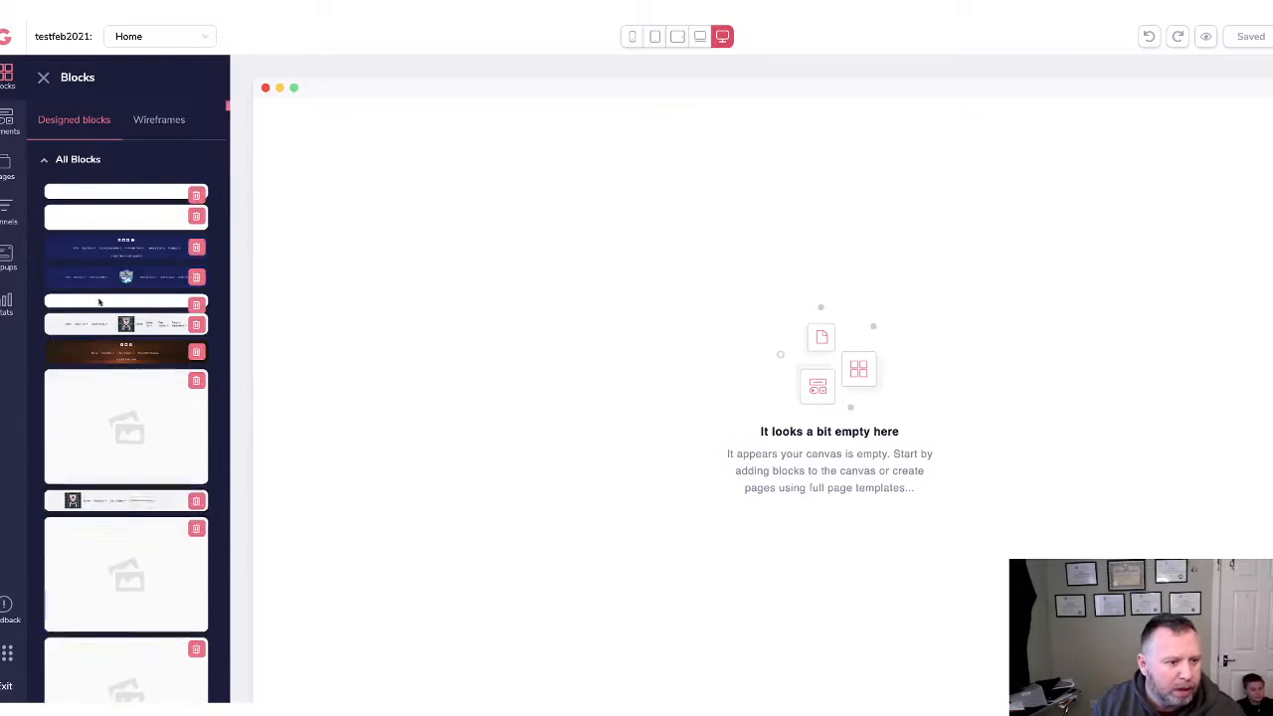
{"action": "scroll", "coordinate": [90, 151], "scroll_direction": "down", "scroll_amount": 1}
{"action": "scroll", "coordinate": [90, 151], "scroll_direction": "up", "scroll_amount": 1}
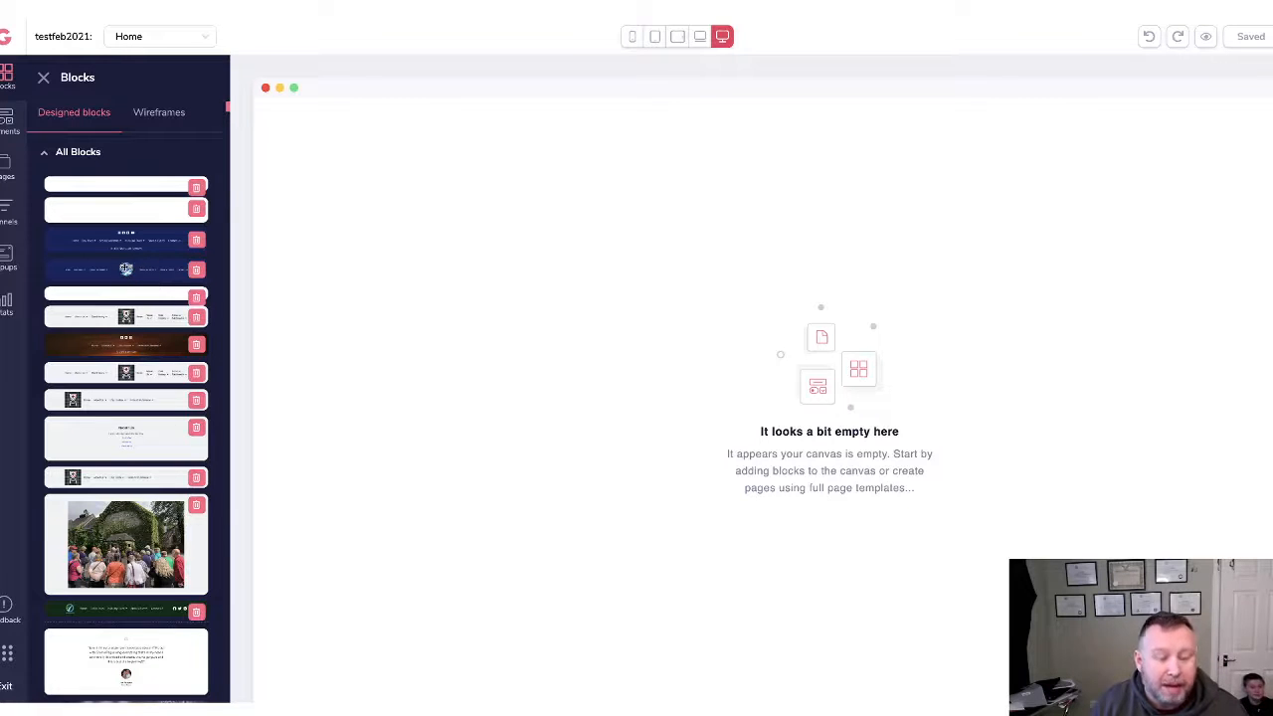
{"action": "scroll", "coordinate": [129, 269], "scroll_direction": "down", "scroll_amount": 20}
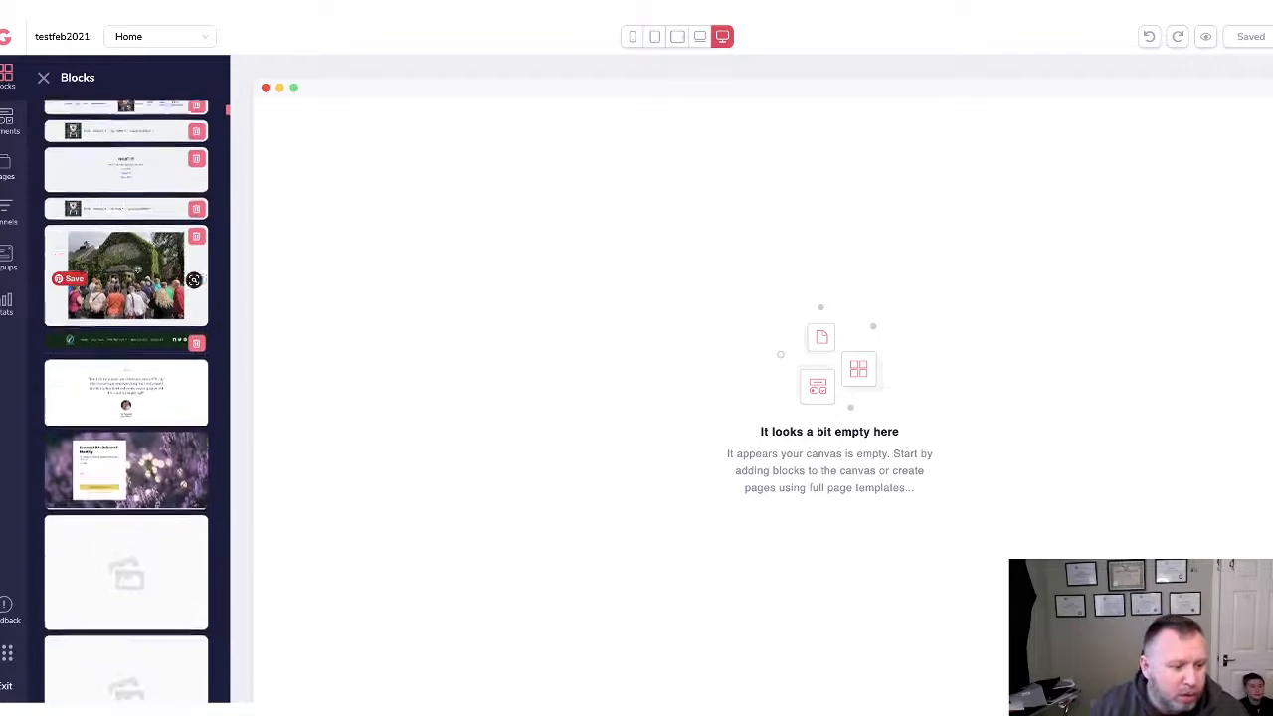
{"action": "scroll", "coordinate": [149, 265], "scroll_direction": "down", "scroll_amount": 20}
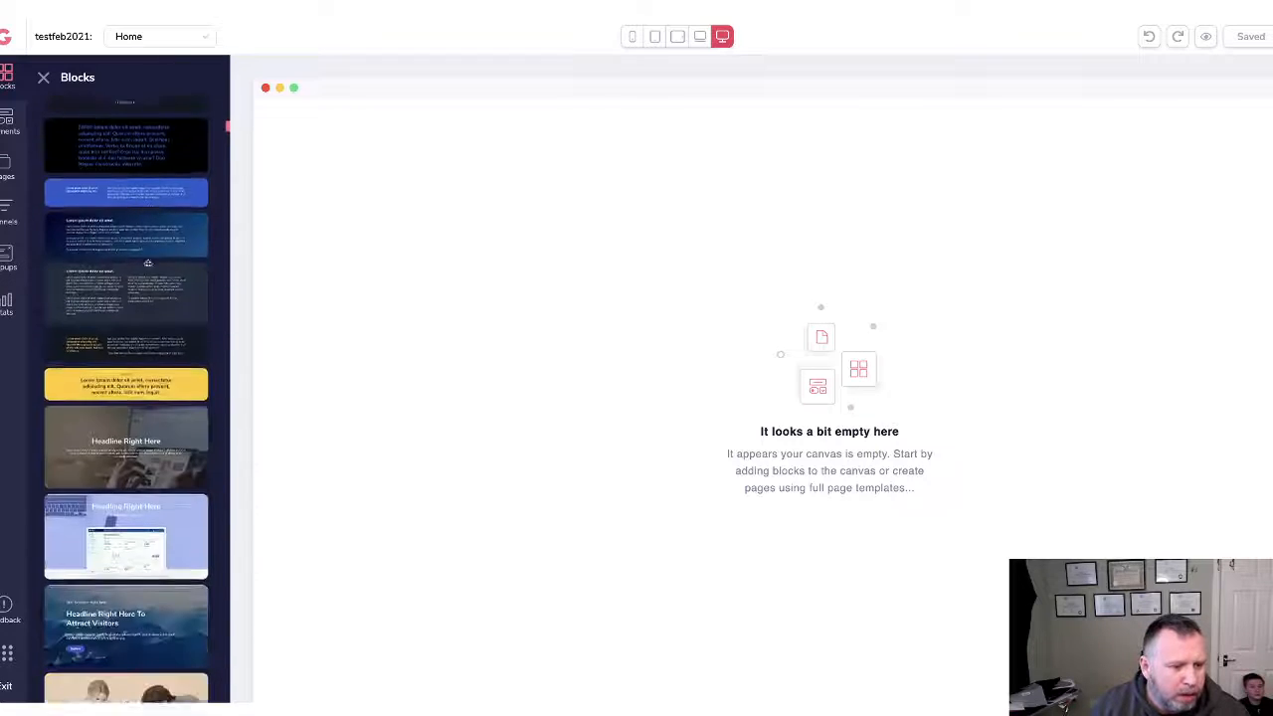
{"action": "scroll", "coordinate": [139, 258], "scroll_direction": "down", "scroll_amount": 15}
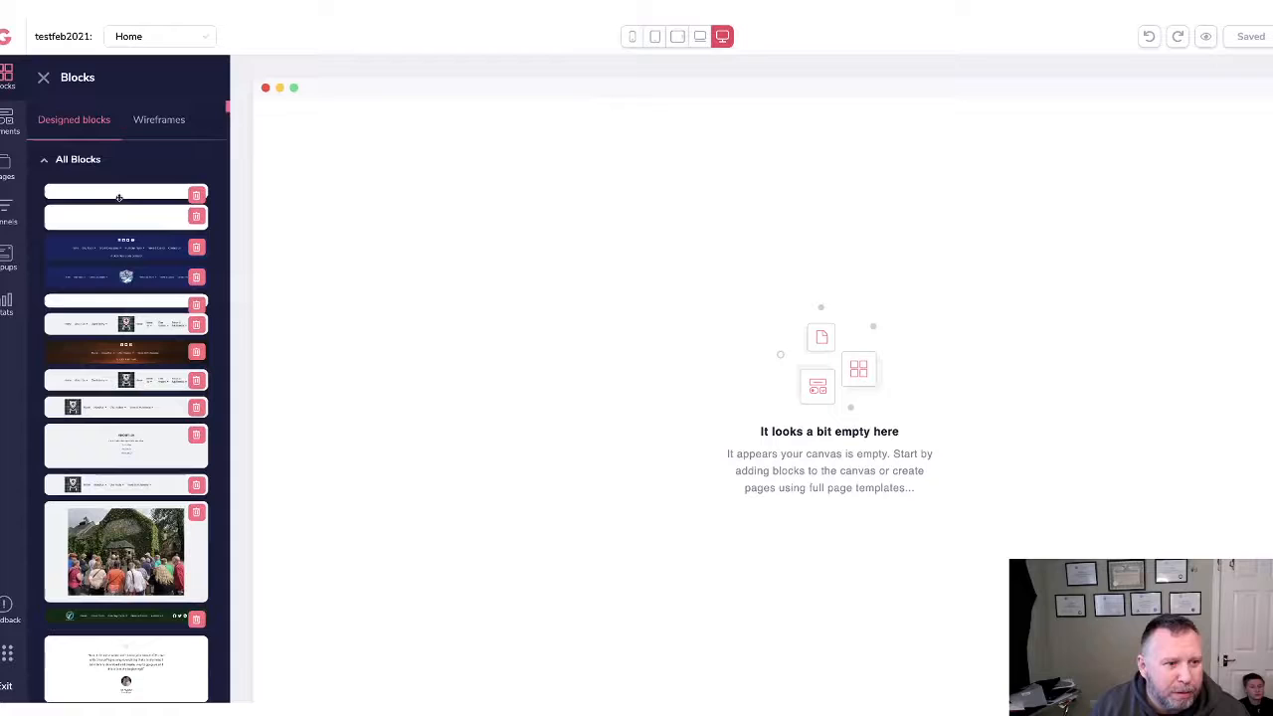
Switch the Blocks library to Wireframes, expand All Blocks and find the Headline Right Here layouts.
{"action": "left_click", "coordinate": [169, 118]}
{"action": "left_click", "coordinate": [74, 159]}
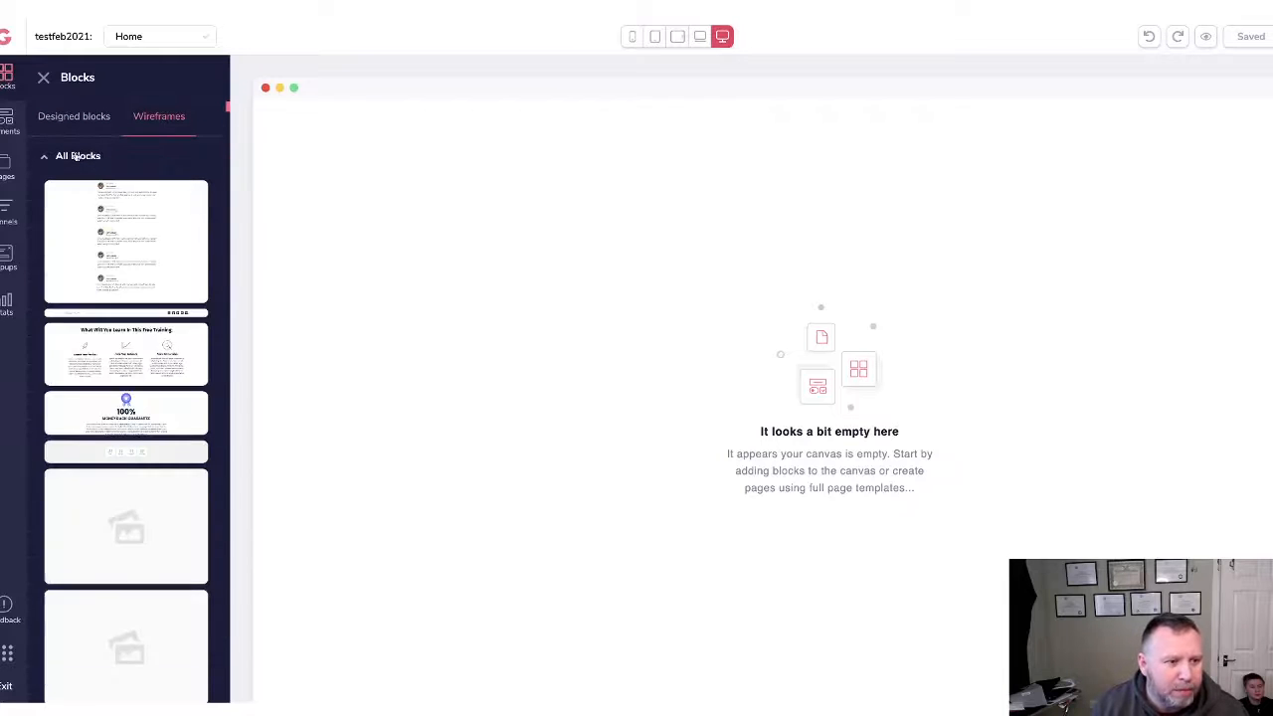
{"action": "scroll", "coordinate": [115, 457], "scroll_direction": "down", "scroll_amount": 4}
{"action": "scroll", "coordinate": [114, 457], "scroll_direction": "down", "scroll_amount": 6}
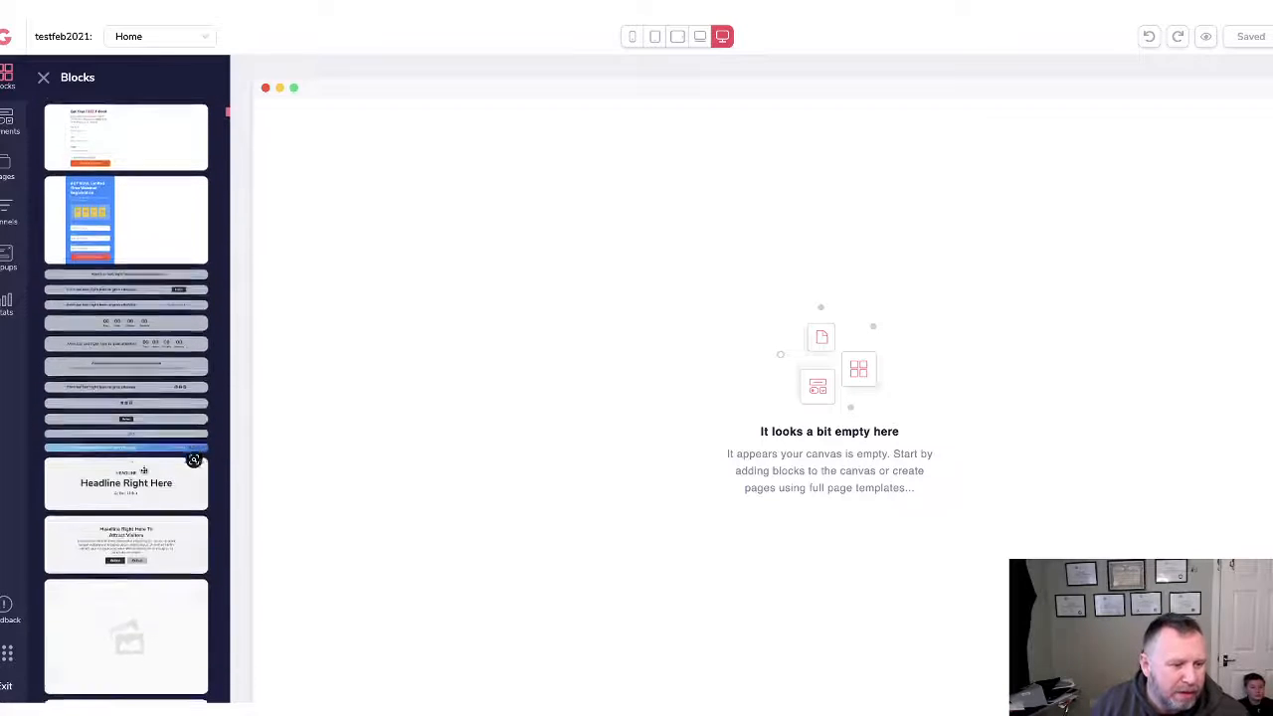
{"action": "scroll", "coordinate": [159, 478], "scroll_direction": "up", "scroll_amount": 8}
{"action": "scroll", "coordinate": [160, 478], "scroll_direction": "up", "scroll_amount": 2}
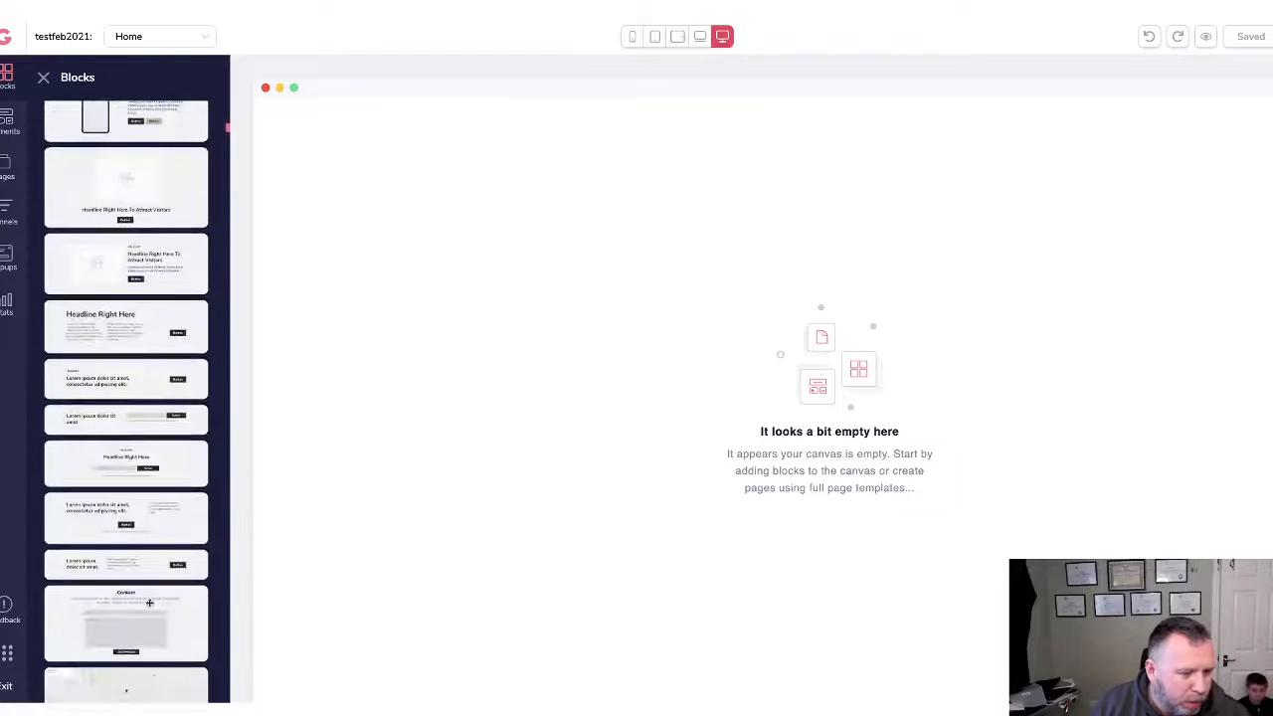
{"action": "scroll", "coordinate": [149, 603], "scroll_direction": "down", "scroll_amount": 5}
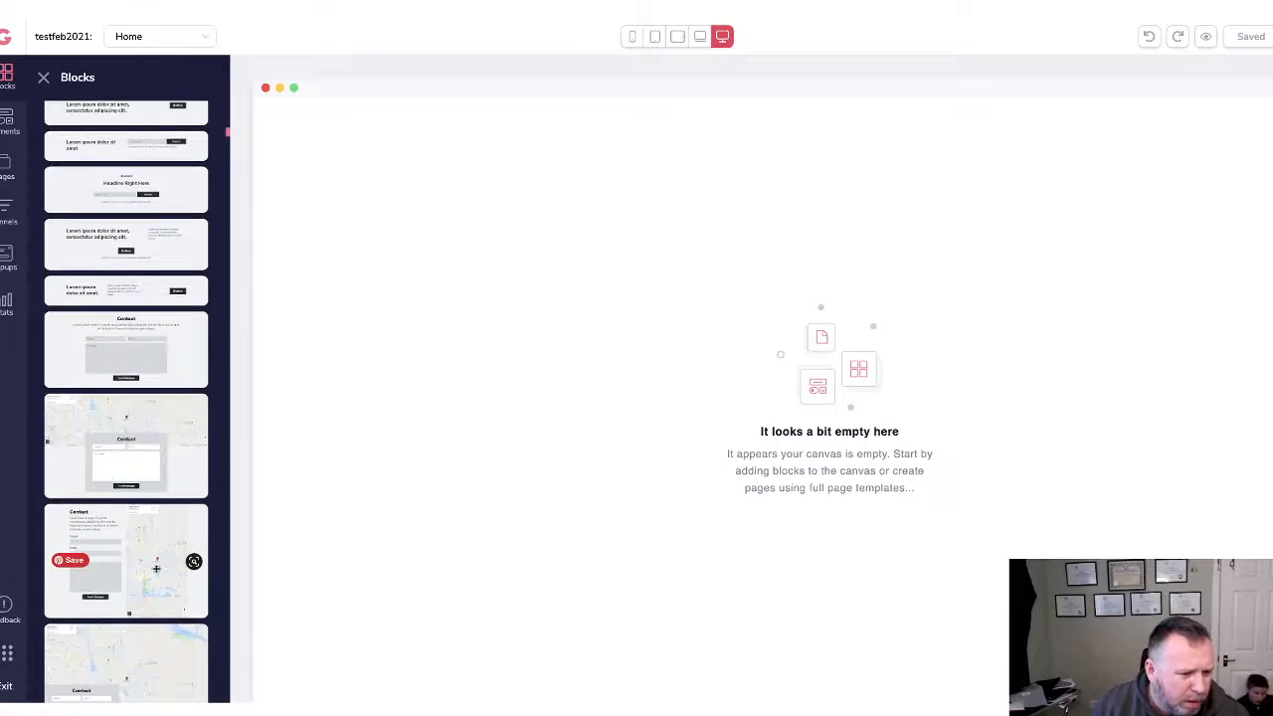
{"action": "scroll", "coordinate": [149, 515], "scroll_direction": "up", "scroll_amount": 10}
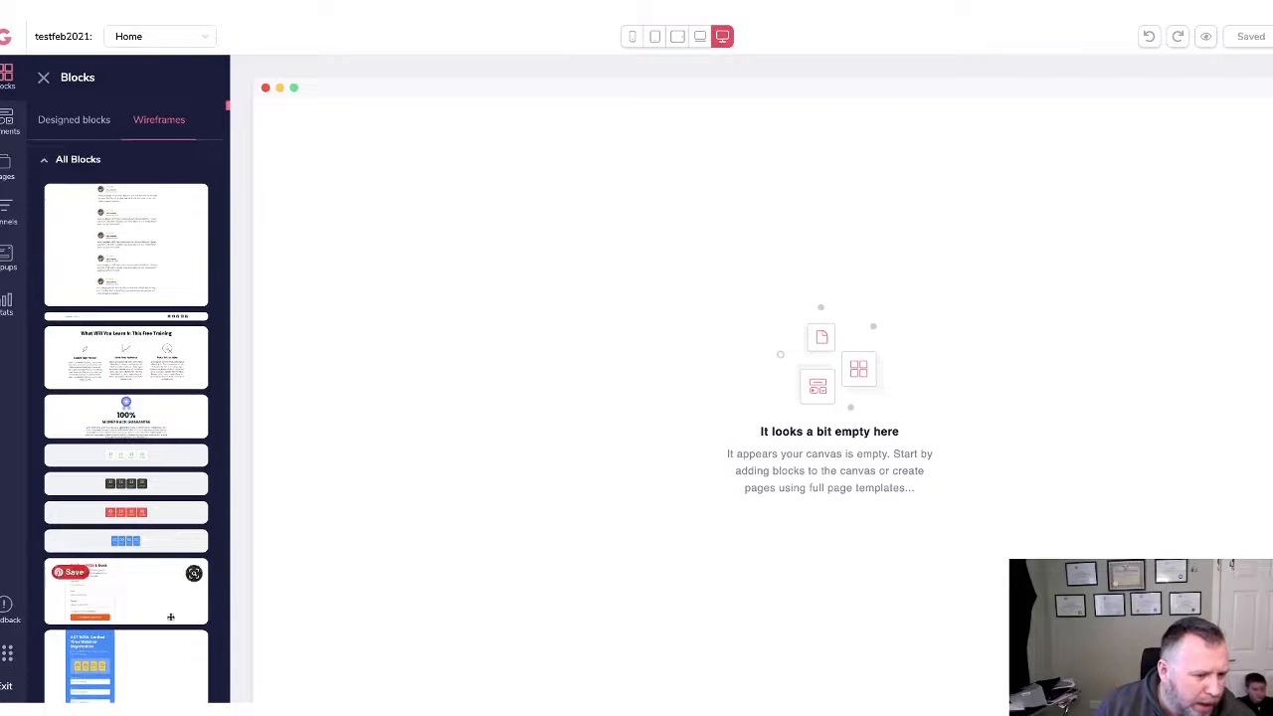
{"action": "scroll", "coordinate": [145, 478], "scroll_direction": "down", "scroll_amount": 10}
{"action": "scroll", "coordinate": [144, 505], "scroll_direction": "down", "scroll_amount": 10}
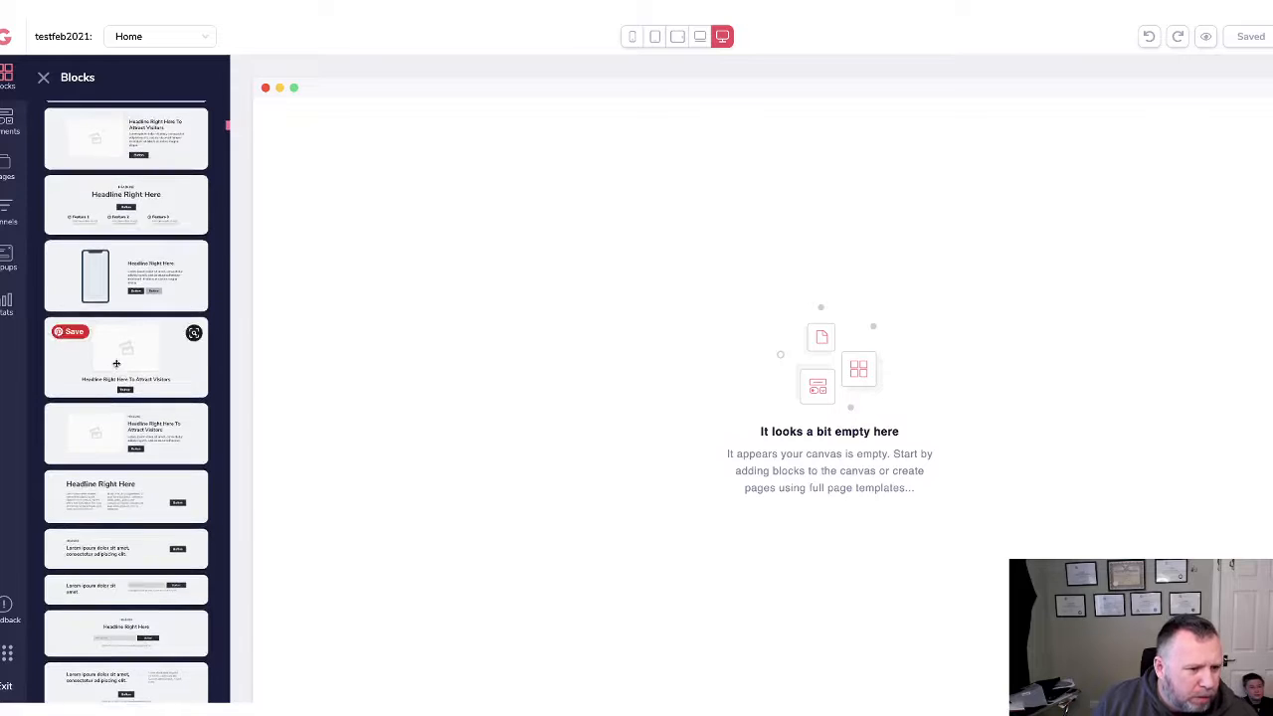
Place the Headline Right Here hero block, then the map-and-contact-form block below it.
{"action": "left_click_drag", "start_coordinate": [124, 383], "coordinate": [434, 352]}
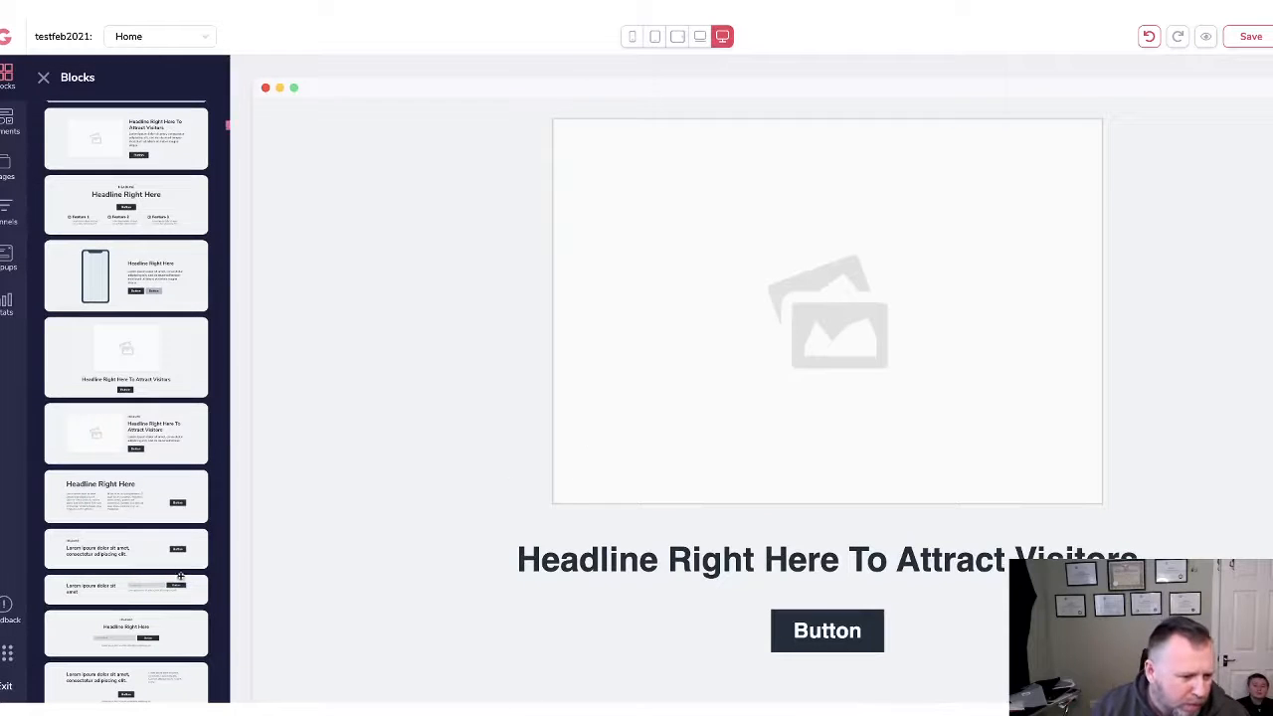
{"action": "scroll", "coordinate": [101, 535], "scroll_direction": "down", "scroll_amount": 3}
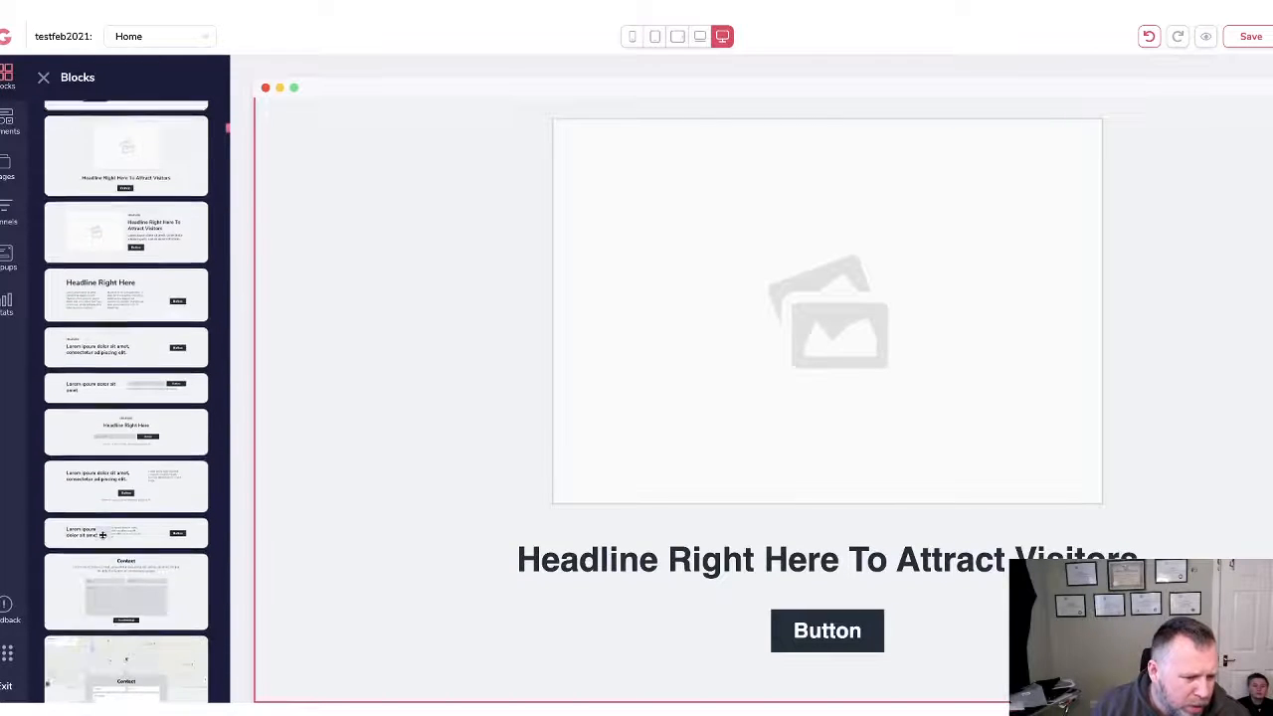
{"action": "scroll", "coordinate": [101, 535], "scroll_direction": "down", "scroll_amount": 6}
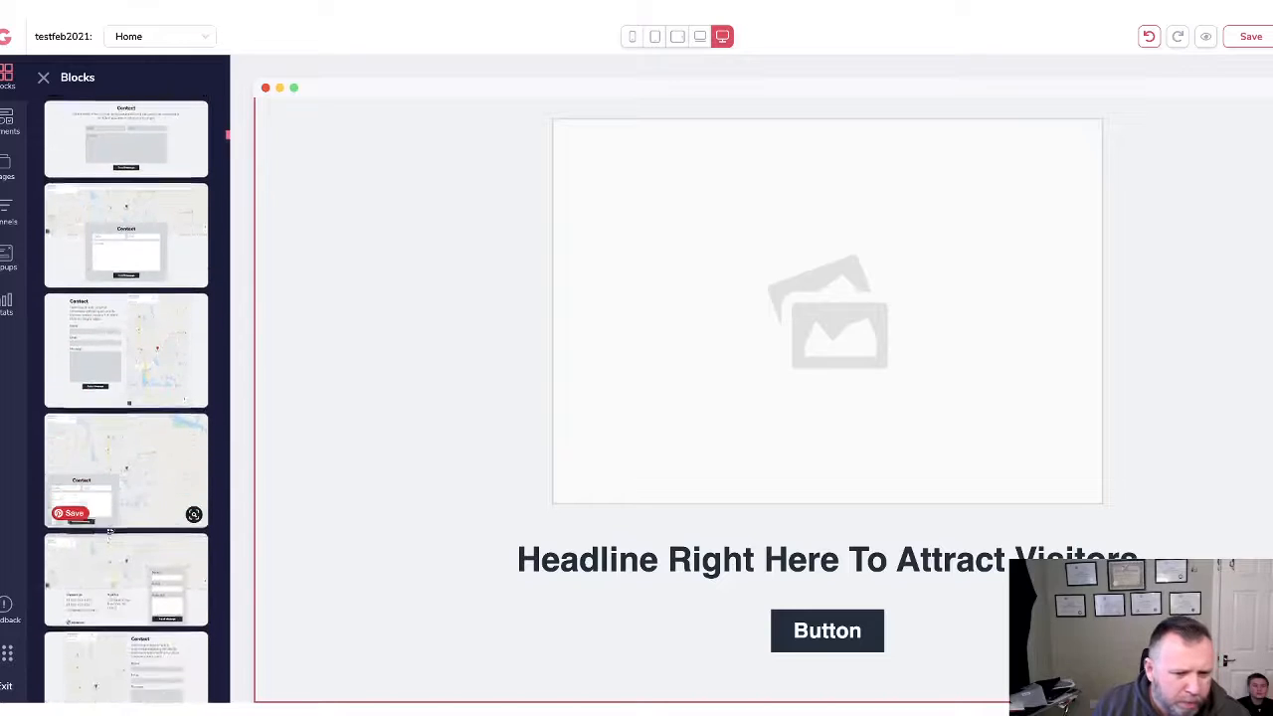
{"action": "scroll", "coordinate": [109, 533], "scroll_direction": "up", "scroll_amount": 1}
{"action": "scroll", "coordinate": [111, 532], "scroll_direction": "down", "scroll_amount": 1}
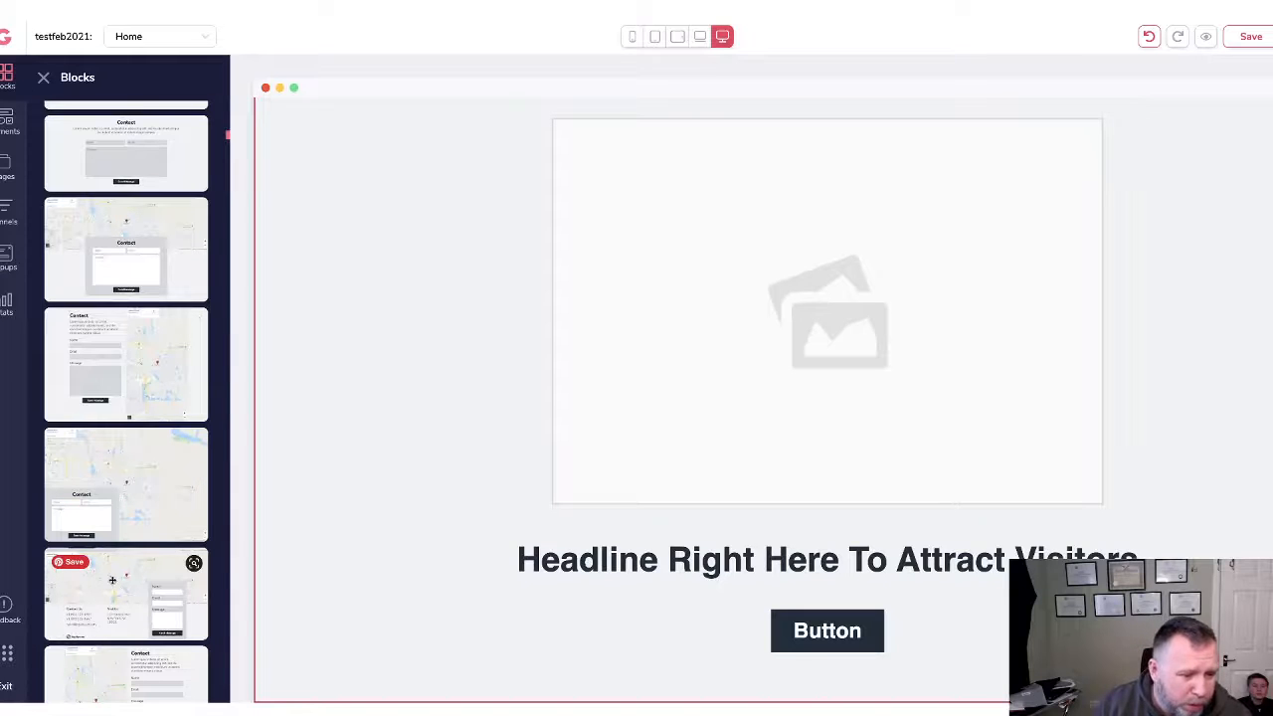
{"action": "left_click_drag", "start_coordinate": [112, 580], "coordinate": [613, 668]}
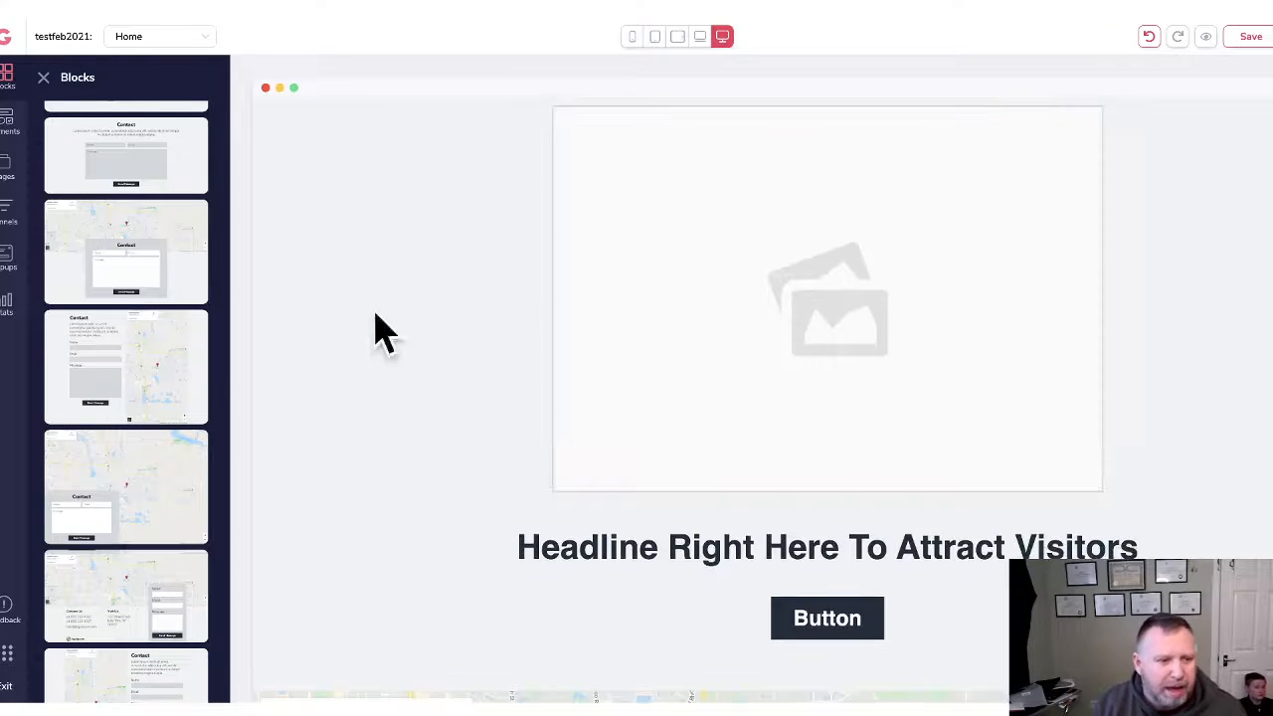
Insert a Youtube Video element from Elements into the hero section.
{"action": "left_click", "coordinate": [8, 122]}
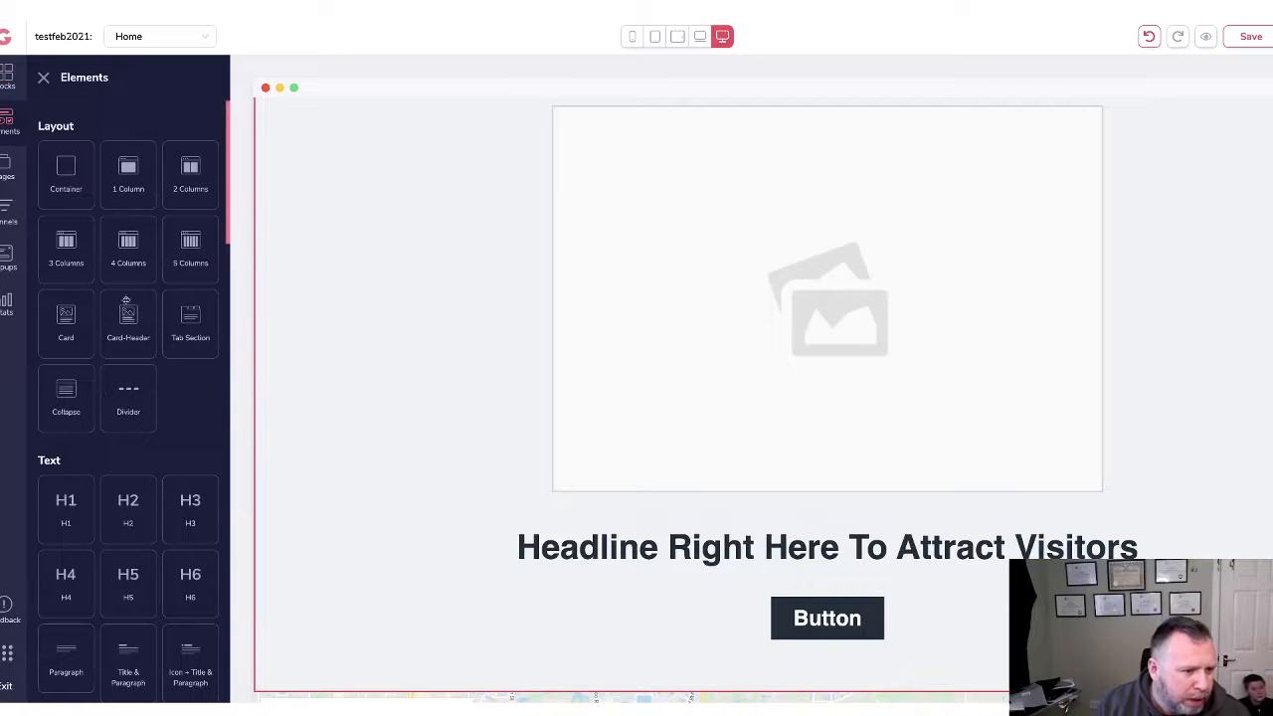
{"action": "scroll", "coordinate": [134, 318], "scroll_direction": "down", "scroll_amount": 2}
{"action": "scroll", "coordinate": [134, 318], "scroll_direction": "down", "scroll_amount": 12}
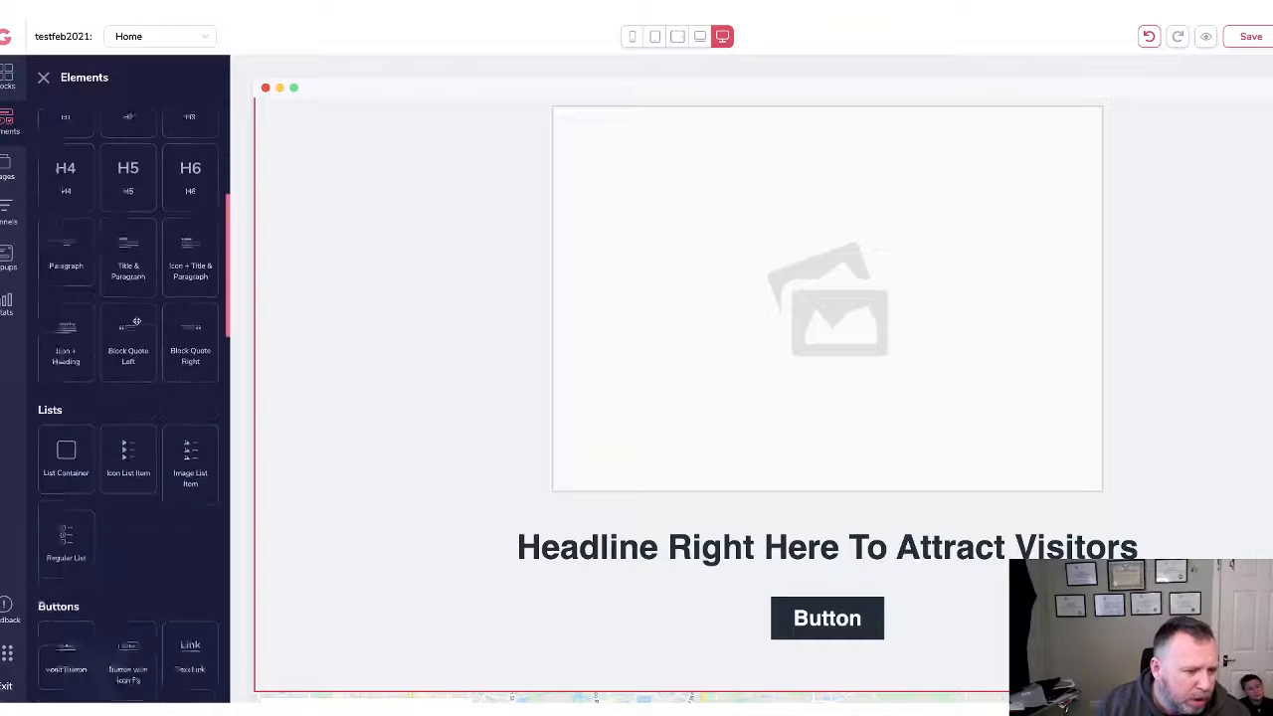
{"action": "scroll", "coordinate": [137, 322], "scroll_direction": "down", "scroll_amount": 1}
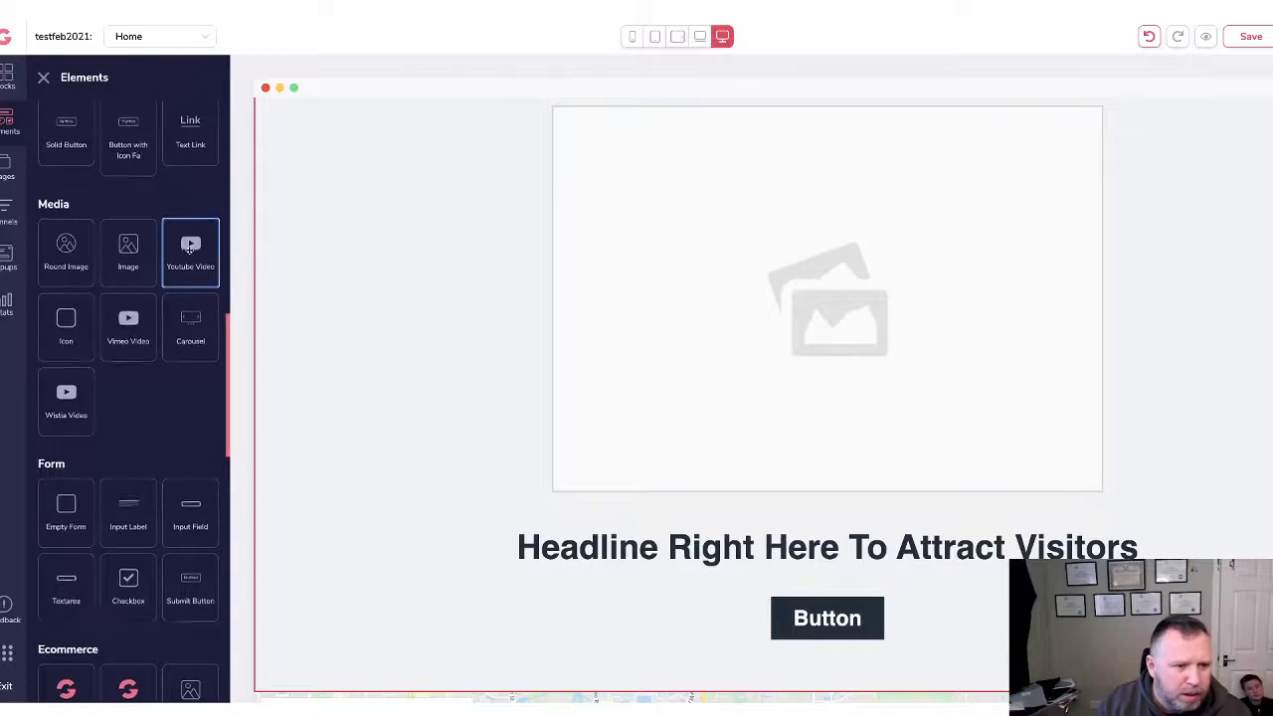
{"action": "left_click_drag", "start_coordinate": [190, 251], "coordinate": [613, 298]}
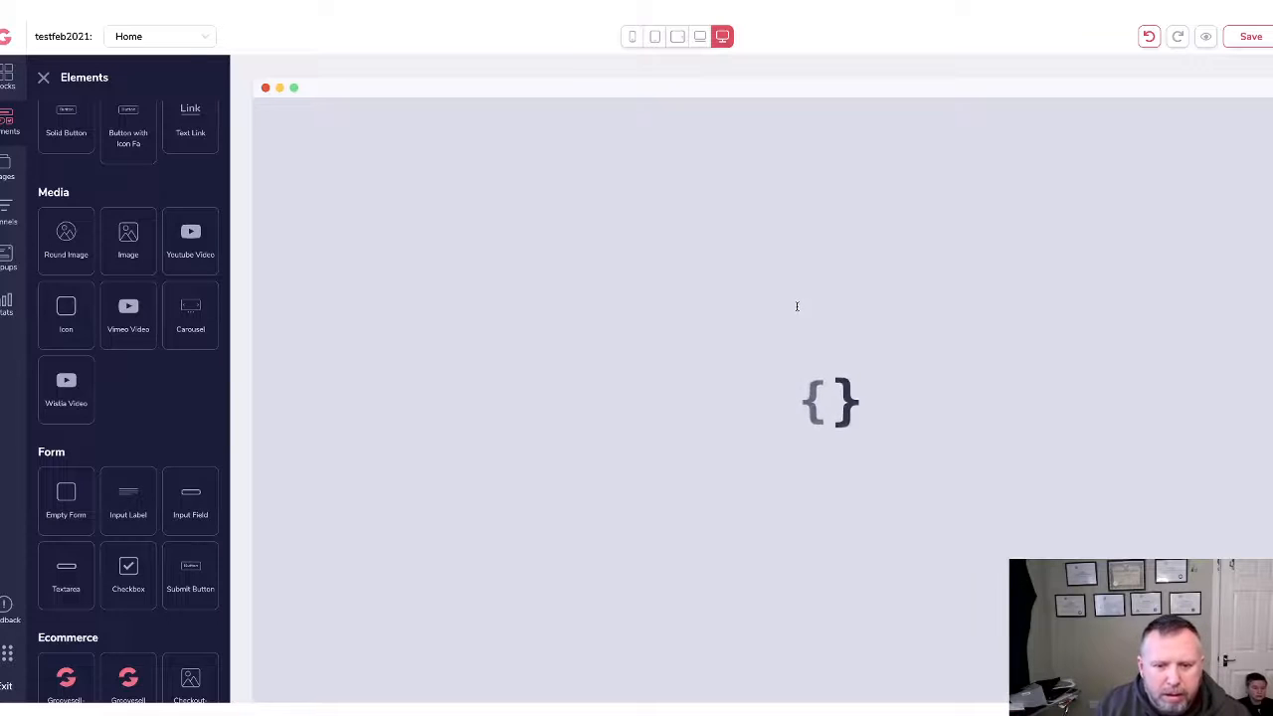
Delete the hero's placeholder image beneath the video.
{"action": "scroll", "coordinate": [736, 518], "scroll_direction": "down", "scroll_amount": 4}
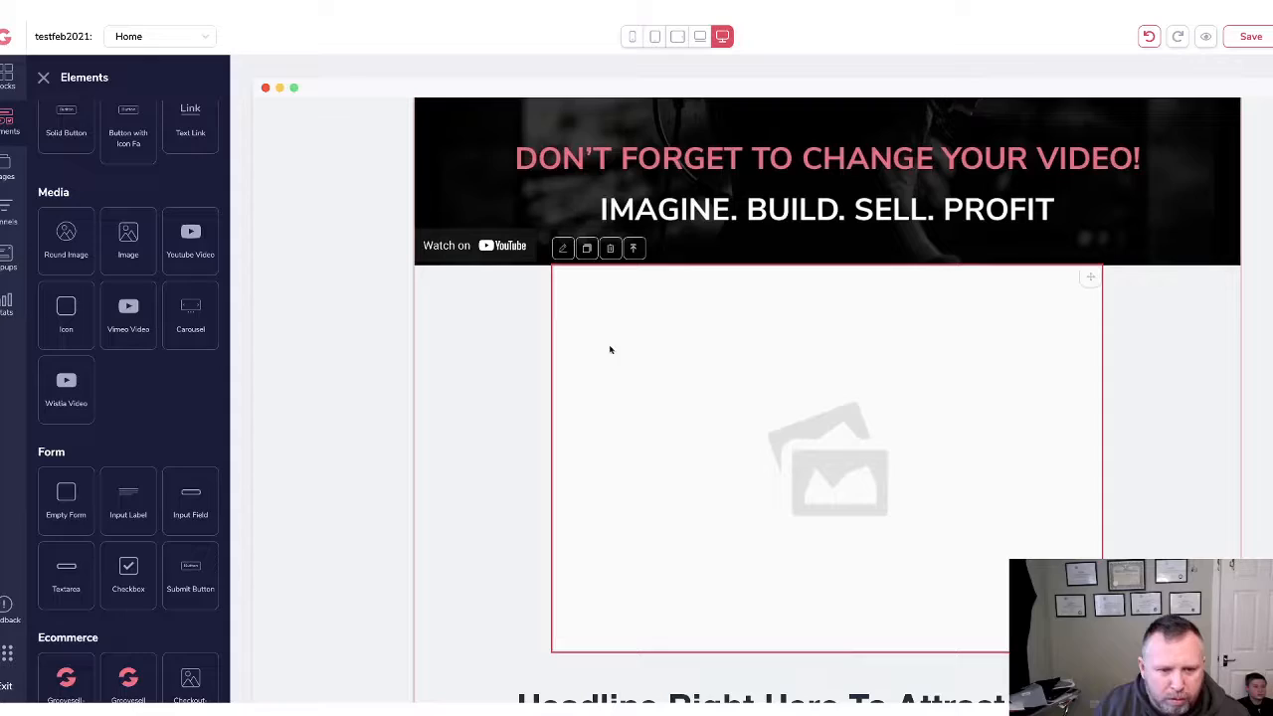
{"action": "left_click", "coordinate": [610, 248]}
{"action": "left_click", "coordinate": [739, 394]}
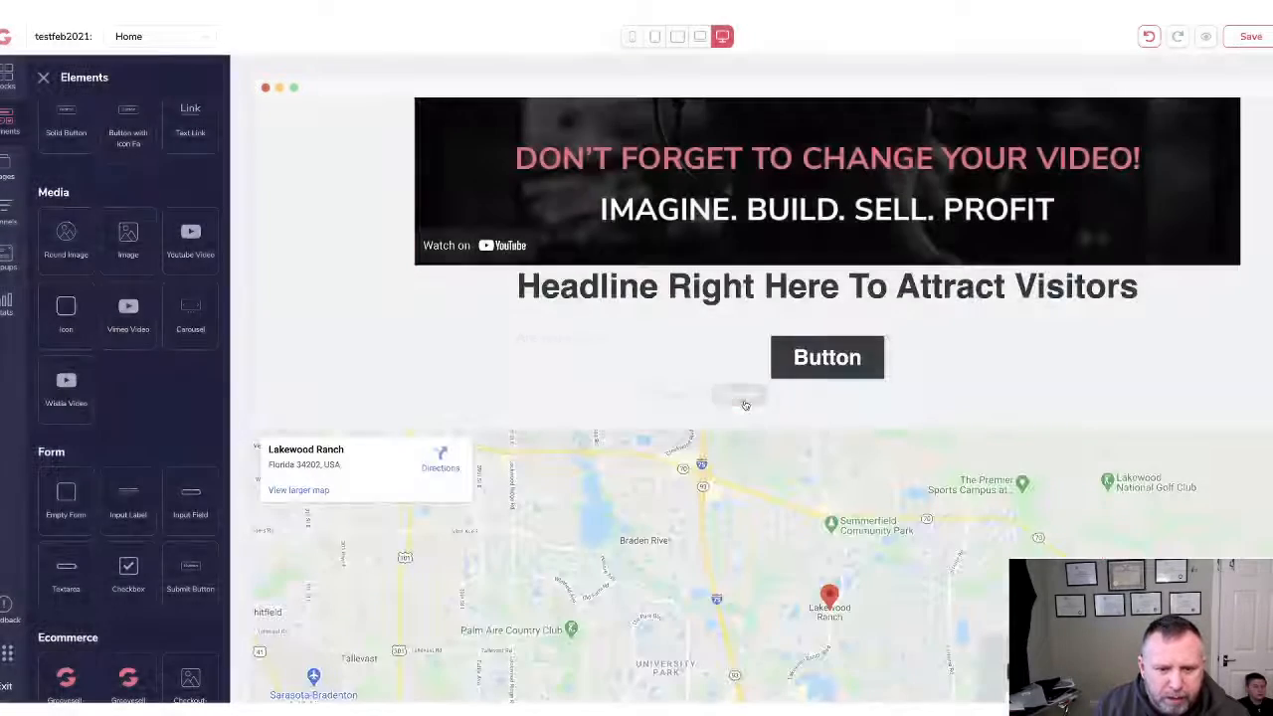
Scroll through the page to review the contact section with its map and form.
{"action": "scroll", "coordinate": [1092, 505], "scroll_direction": "up", "scroll_amount": 4}
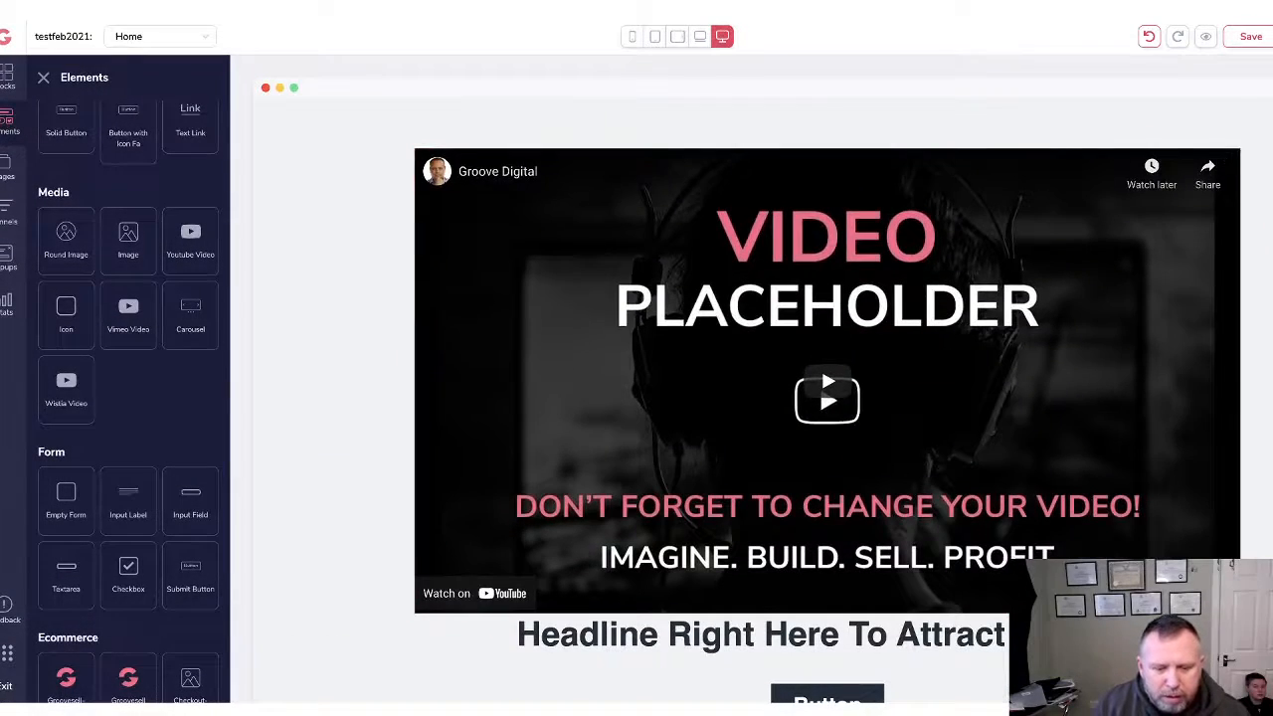
{"action": "scroll", "coordinate": [1093, 504], "scroll_direction": "down", "scroll_amount": 2}
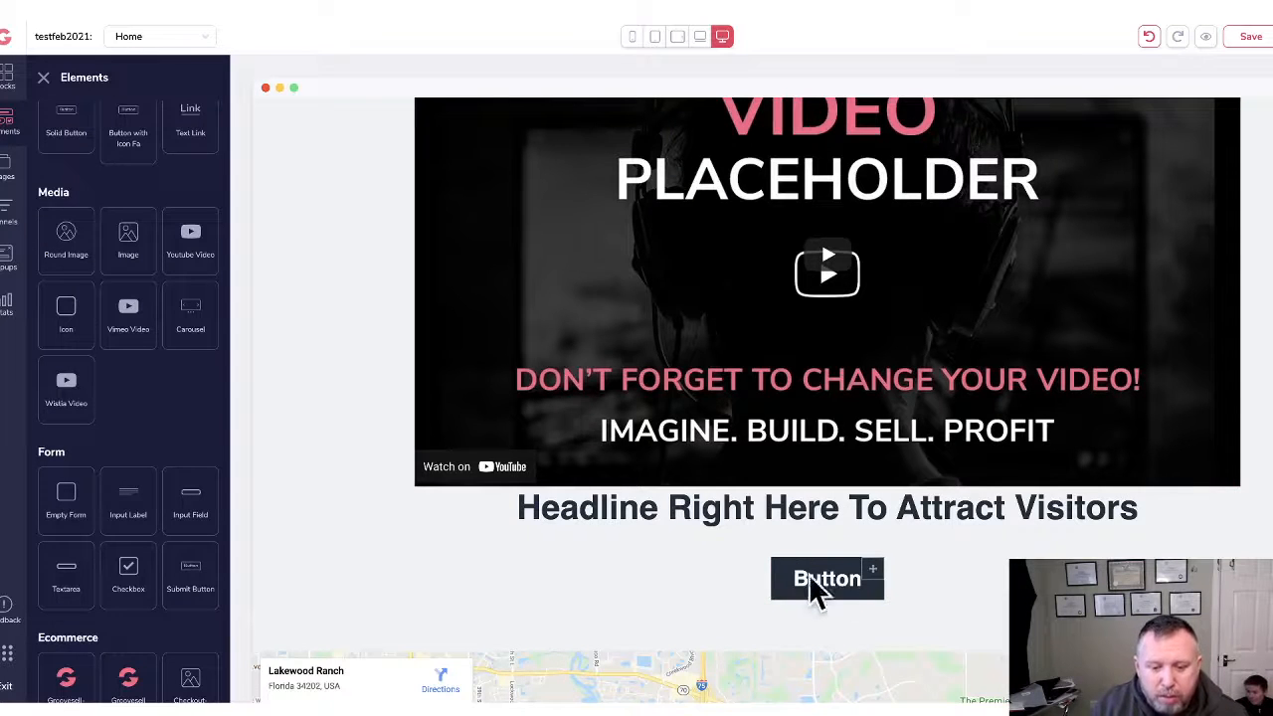
{"action": "scroll", "coordinate": [866, 577], "scroll_direction": "down", "scroll_amount": 5}
{"action": "scroll", "coordinate": [841, 438], "scroll_direction": "down", "scroll_amount": 1}
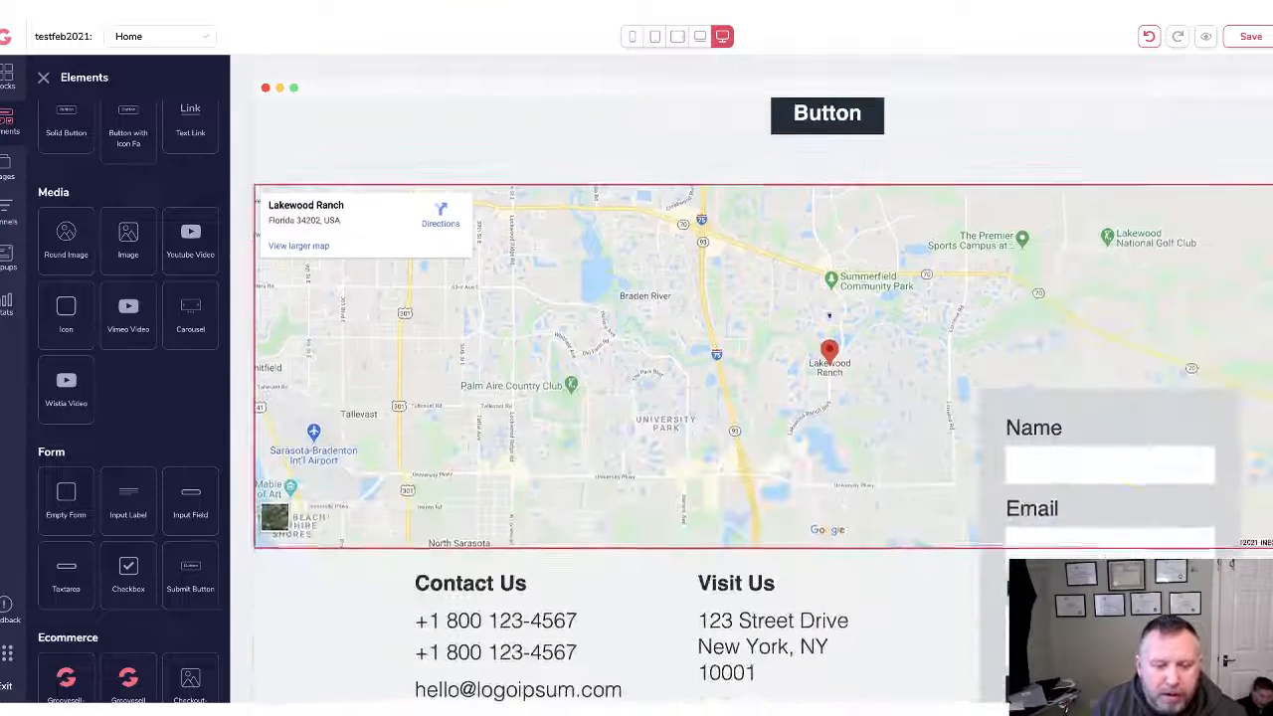
{"action": "scroll", "coordinate": [687, 489], "scroll_direction": "down", "scroll_amount": 1}
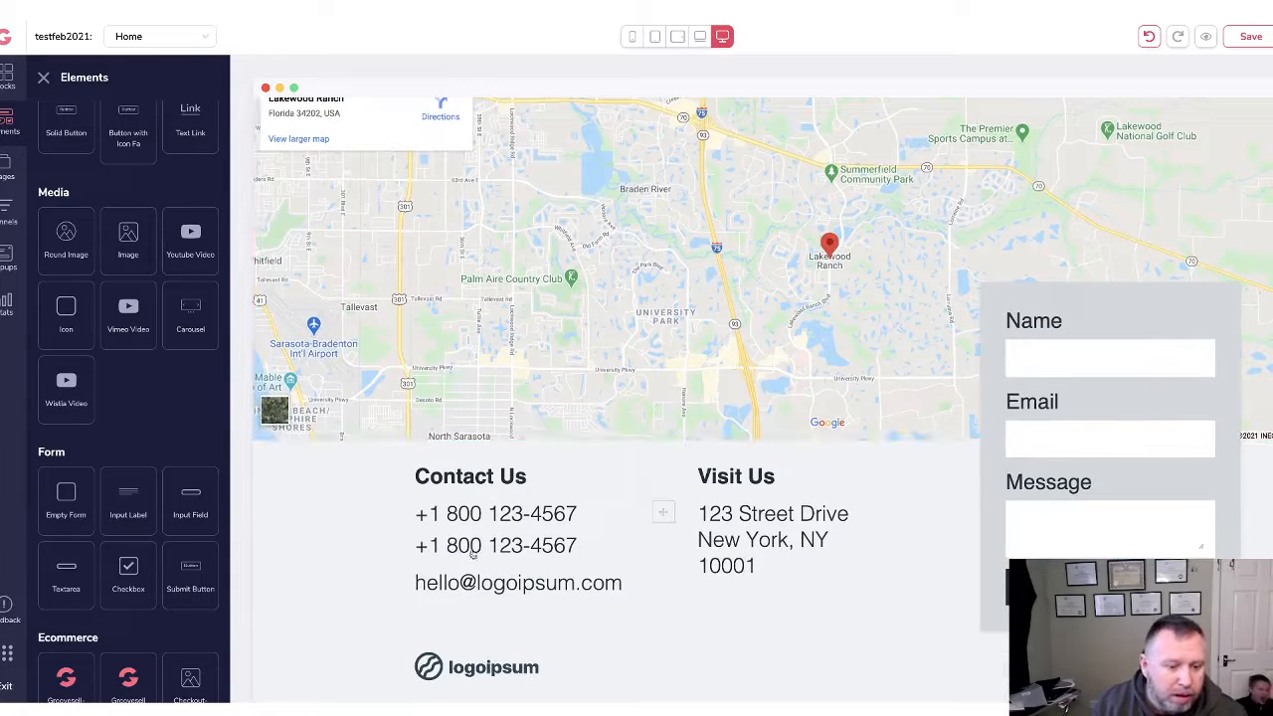
{"action": "scroll", "coordinate": [1094, 360], "scroll_direction": "up", "scroll_amount": 3}
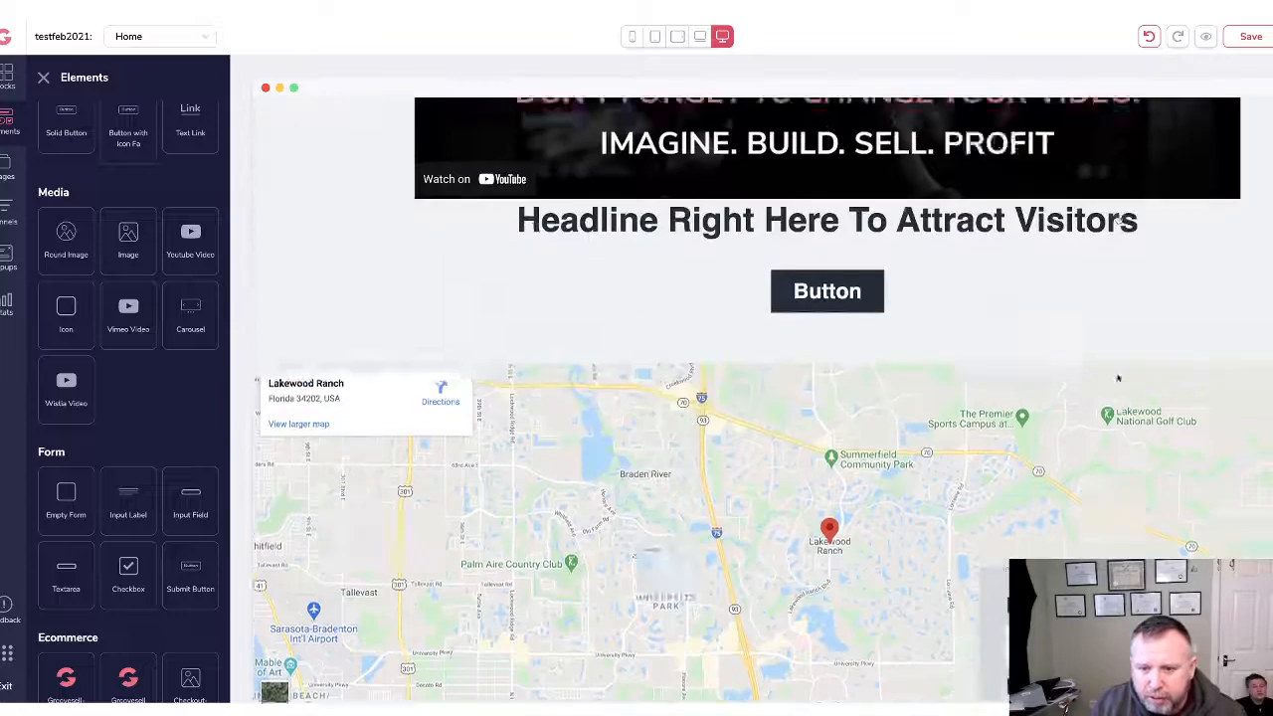
{"action": "scroll", "coordinate": [1118, 374], "scroll_direction": "down", "scroll_amount": 1}
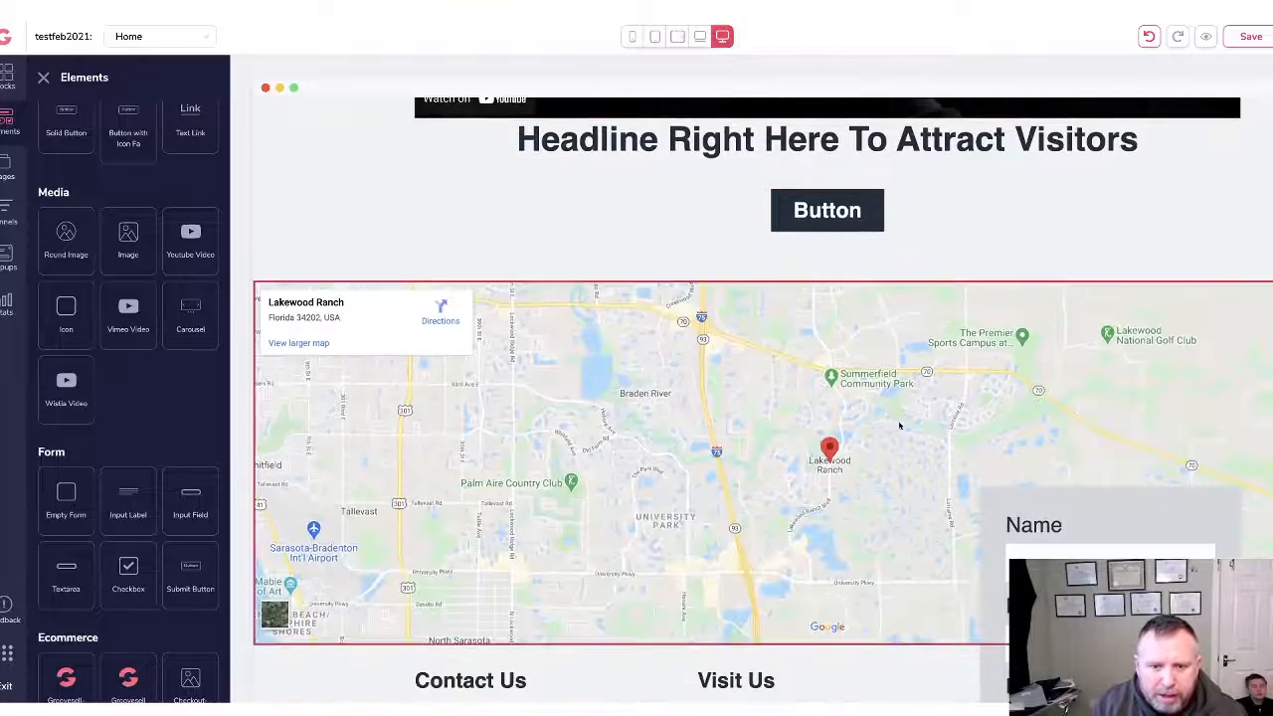
{"action": "scroll", "coordinate": [1134, 376], "scroll_direction": "up", "scroll_amount": 5}
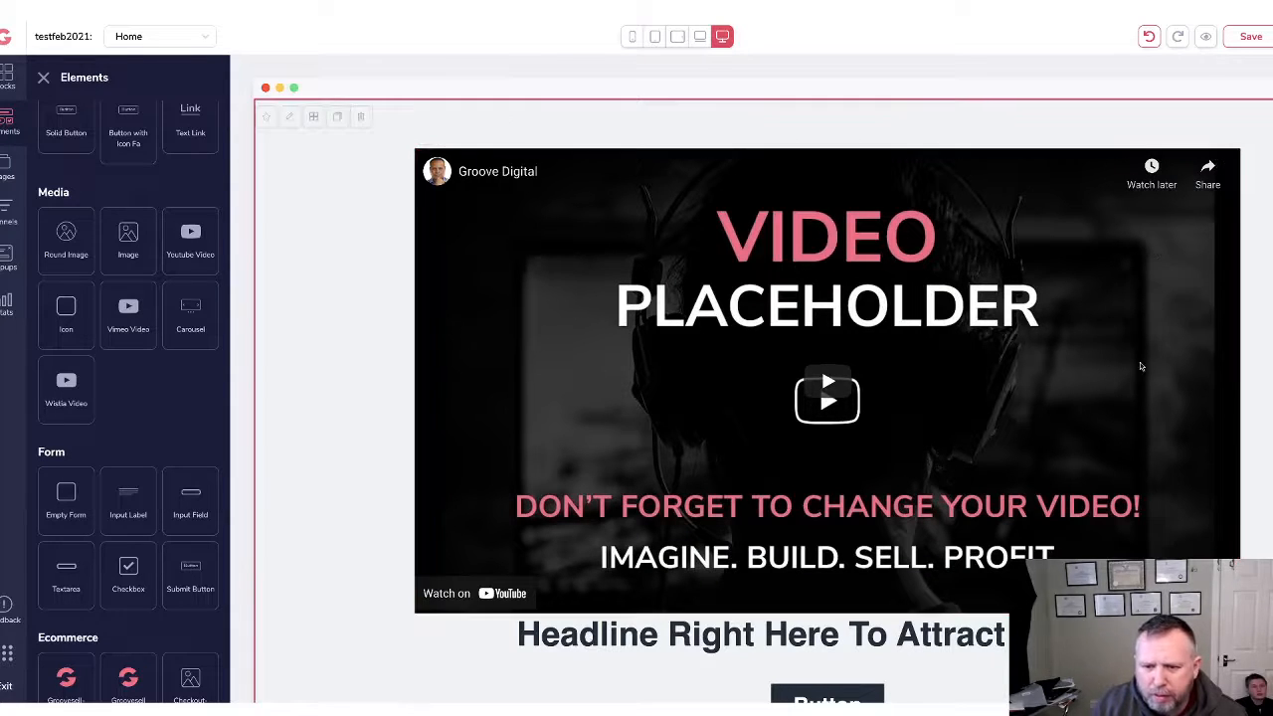
{"action": "scroll", "coordinate": [1130, 367], "scroll_direction": "down", "scroll_amount": 3}
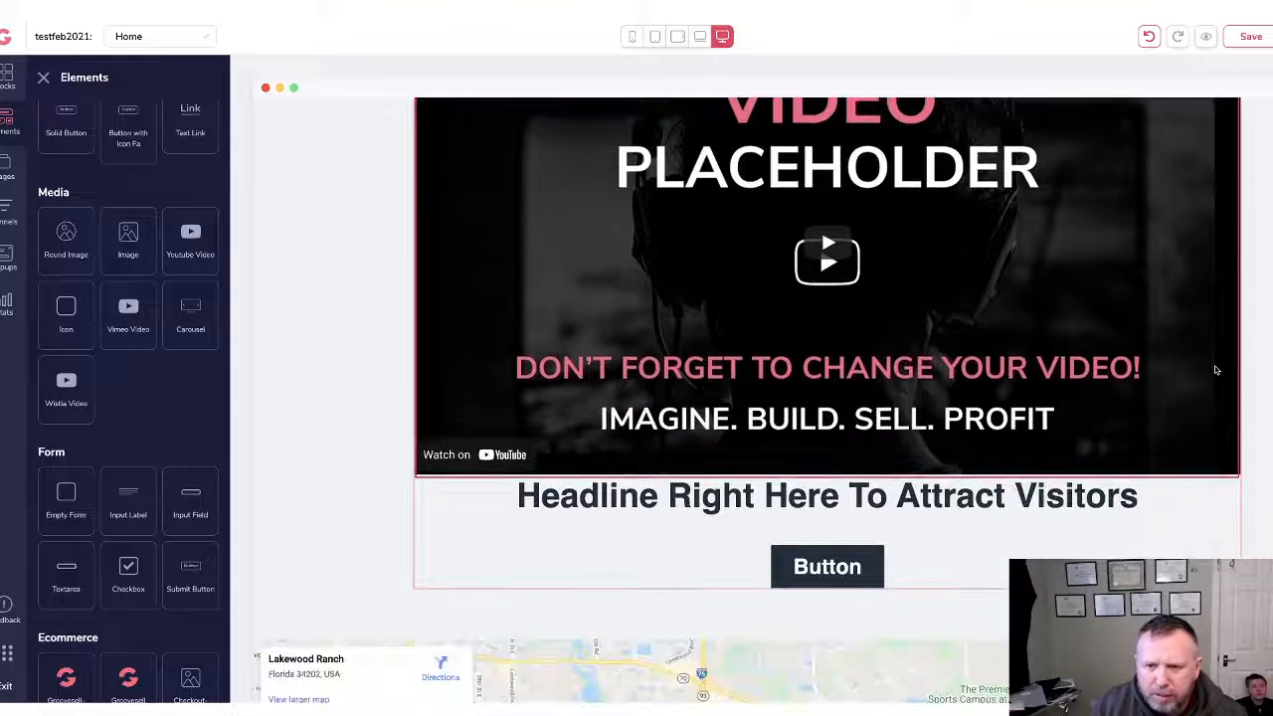
{"action": "scroll", "coordinate": [1035, 295], "scroll_direction": "down", "scroll_amount": 3}
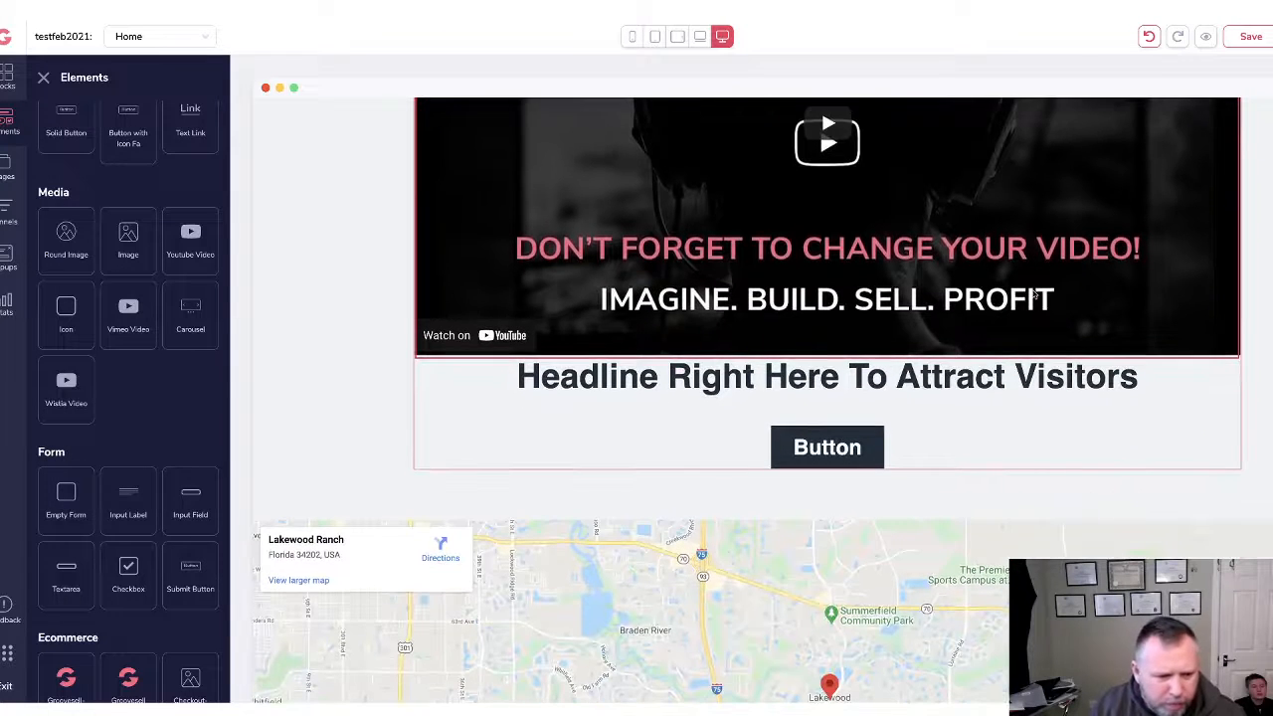
{"action": "scroll", "coordinate": [977, 280], "scroll_direction": "up", "scroll_amount": 6}
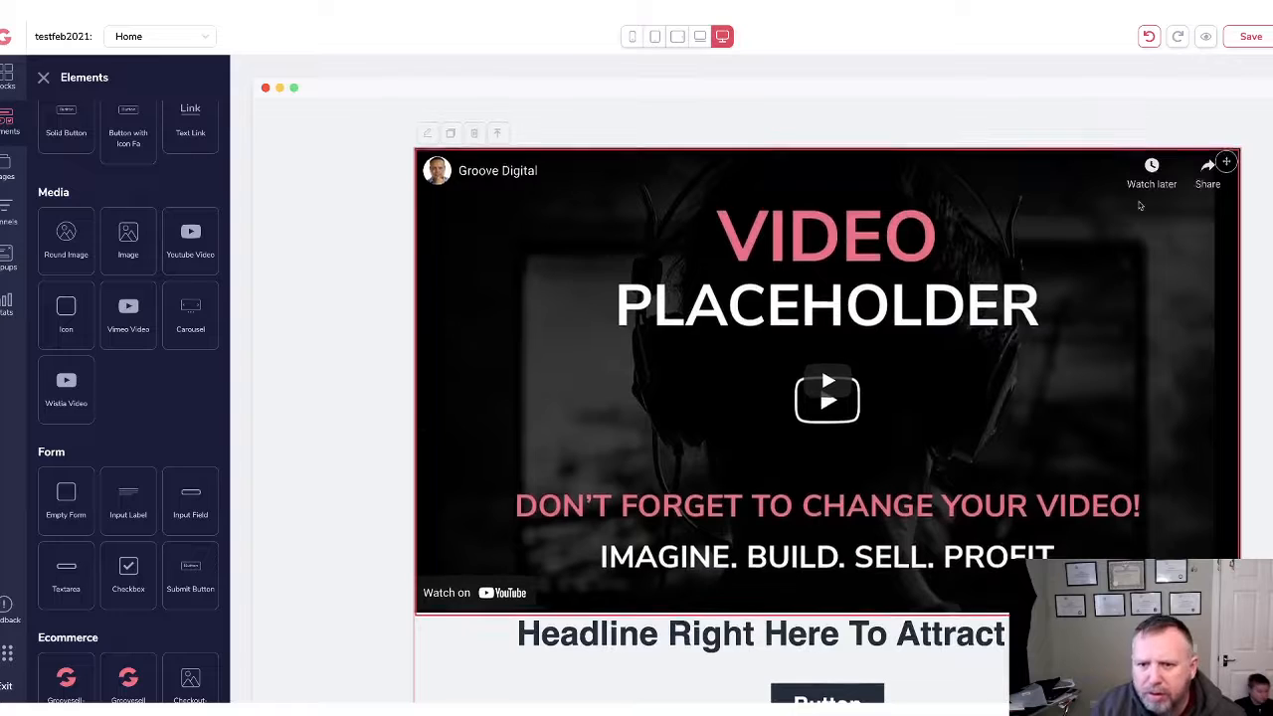
{"action": "scroll", "coordinate": [1141, 206], "scroll_direction": "down", "scroll_amount": 2}
{"action": "scroll", "coordinate": [1124, 219], "scroll_direction": "down", "scroll_amount": 9}
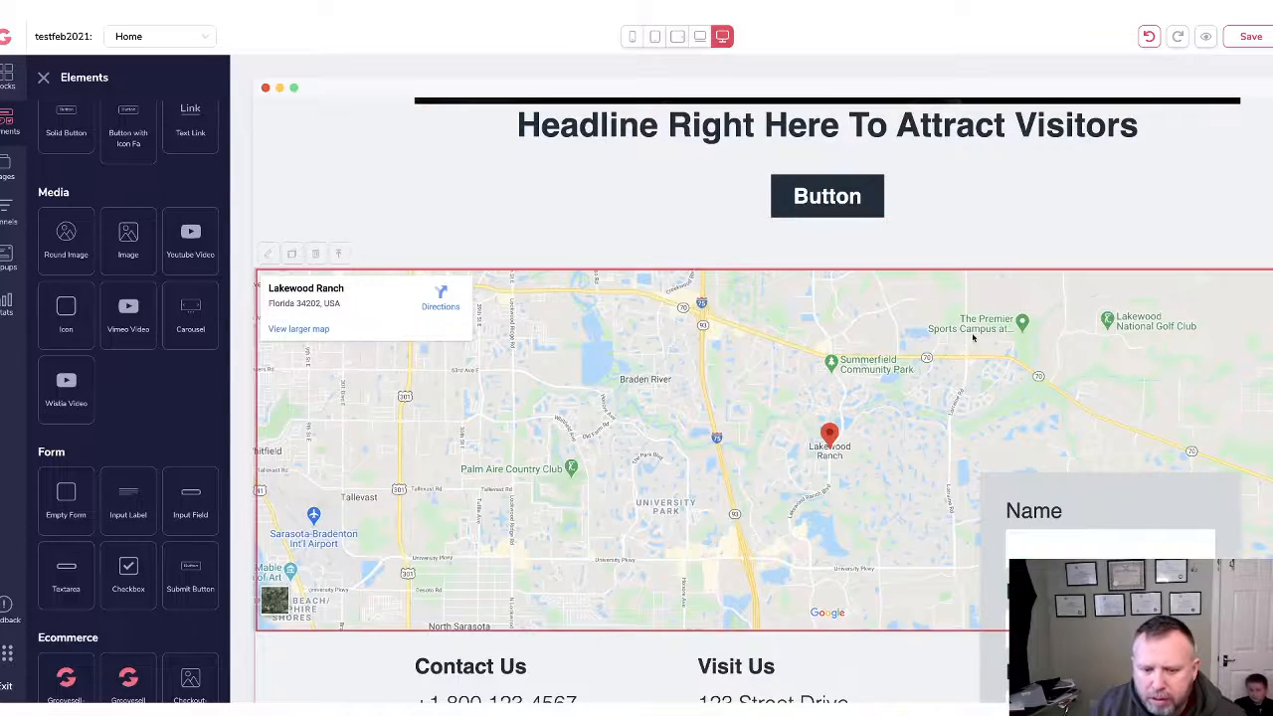
{"action": "scroll", "coordinate": [974, 338], "scroll_direction": "down", "scroll_amount": 1}
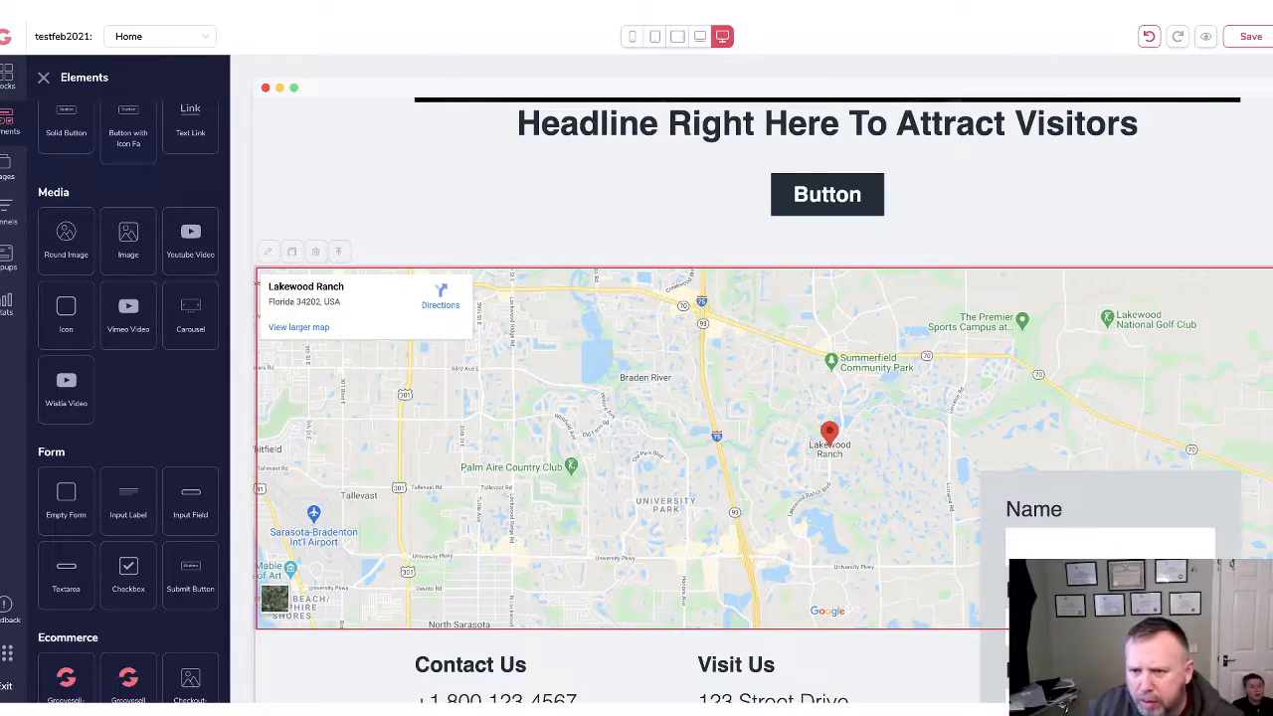
{"action": "scroll", "coordinate": [1133, 397], "scroll_direction": "down", "scroll_amount": 4}
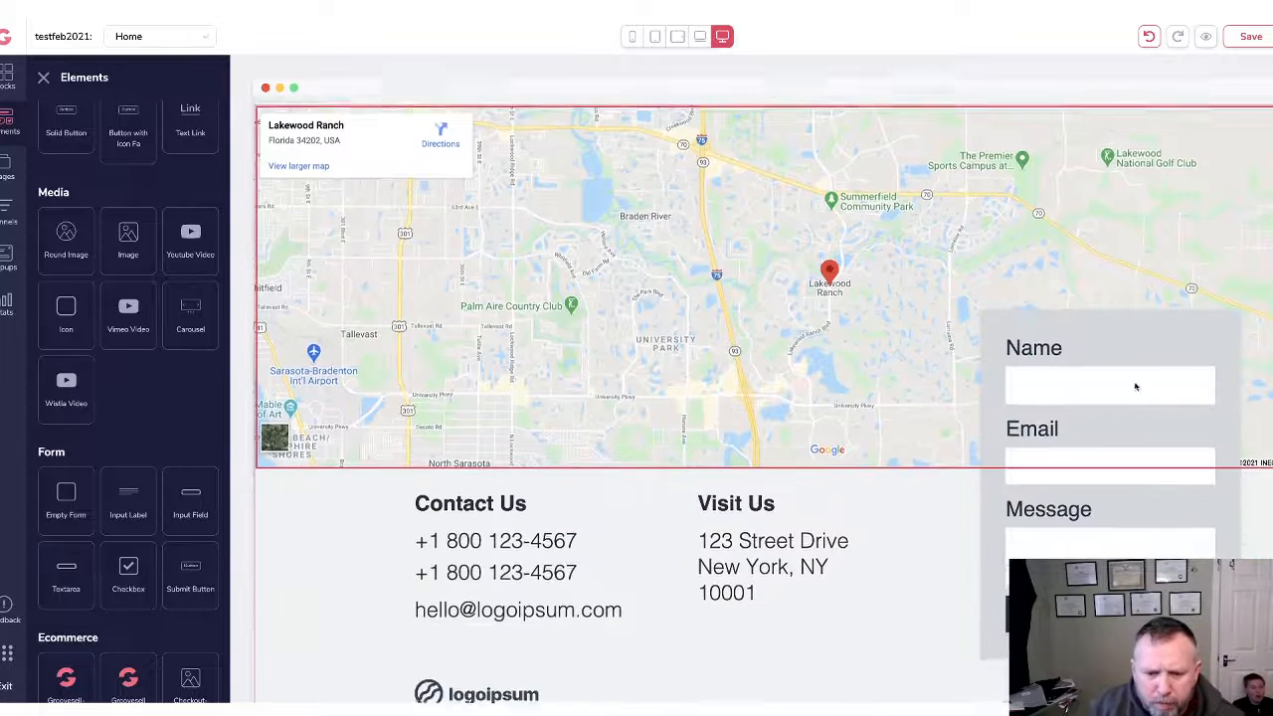
{"action": "right_click", "coordinate": [826, 311]}
{"action": "left_click", "coordinate": [816, 256]}
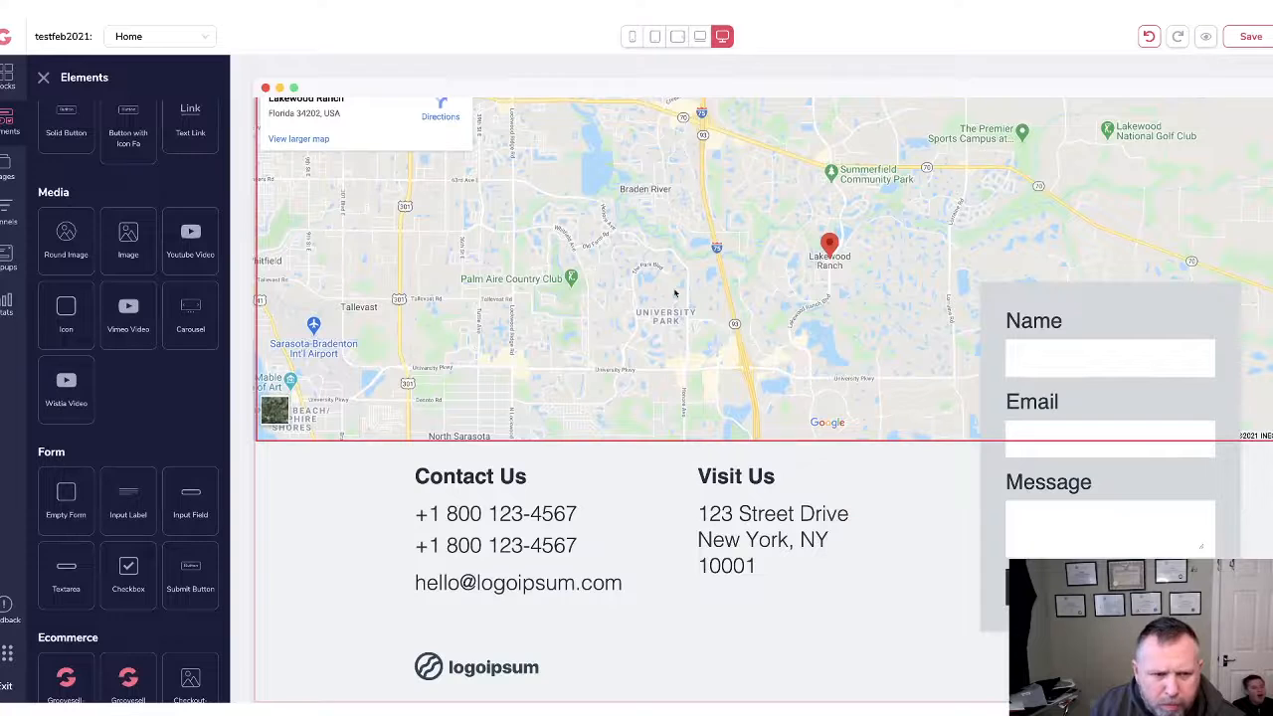
{"action": "scroll", "coordinate": [482, 279], "scroll_direction": "up", "scroll_amount": 3}
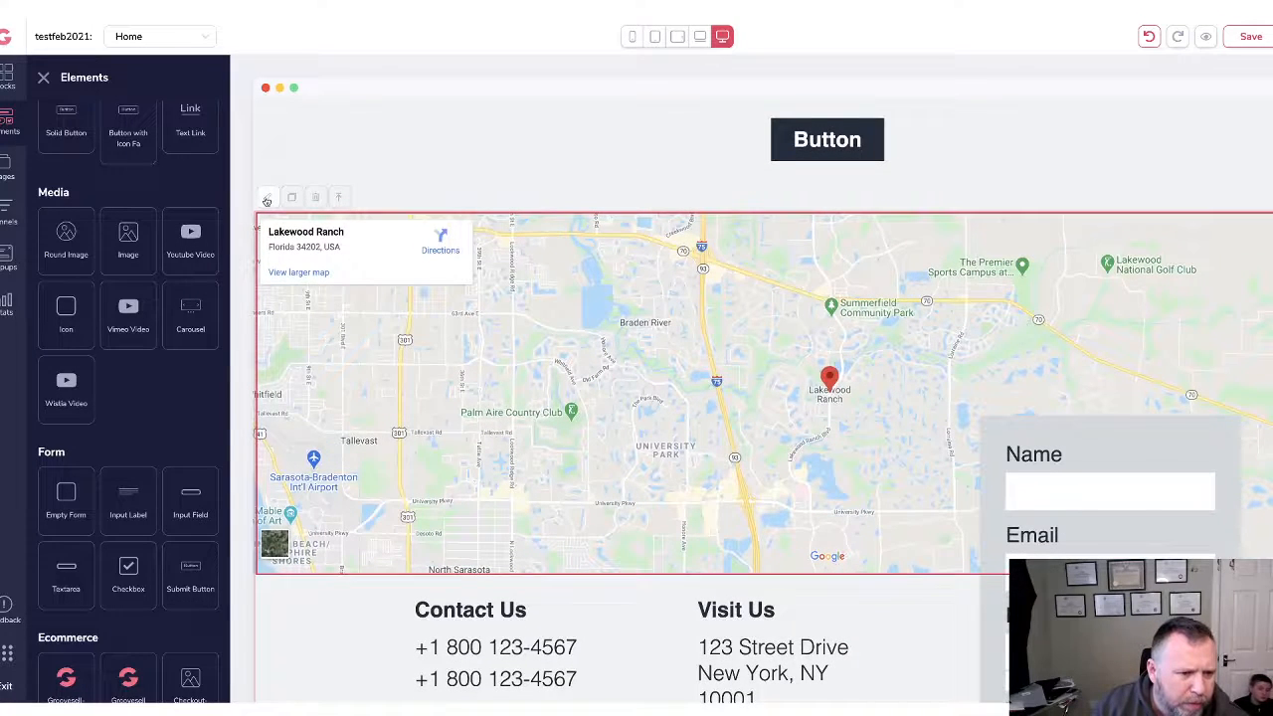
{"action": "left_click", "coordinate": [266, 199]}
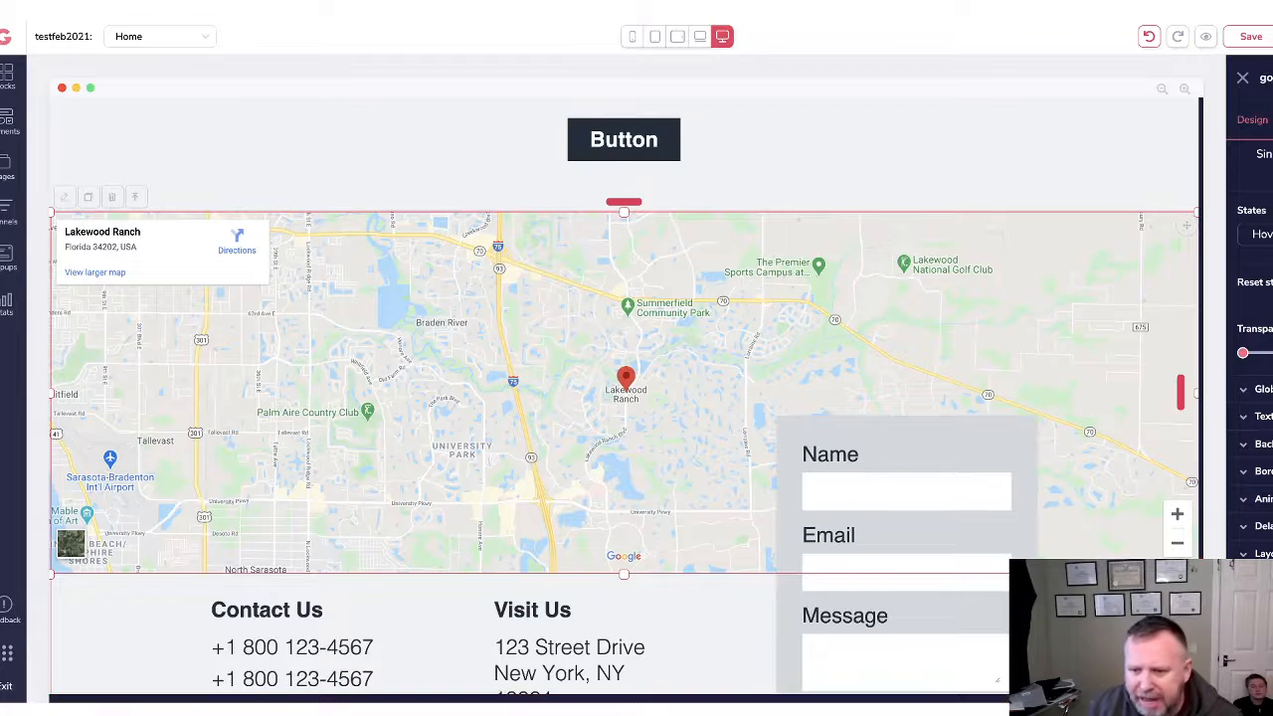
{"action": "left_click", "coordinate": [1272, 119]}
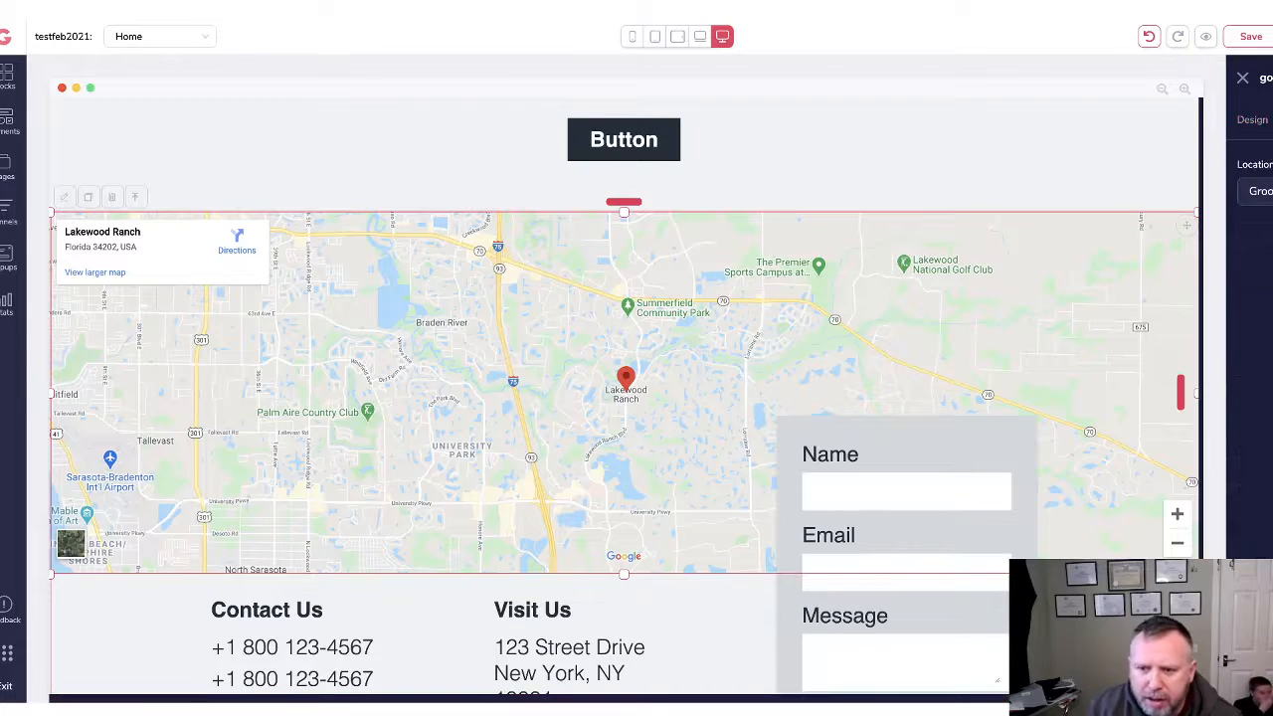
{"action": "left_click_drag", "start_coordinate": [1272, 191], "coordinate": [1184, 182]}
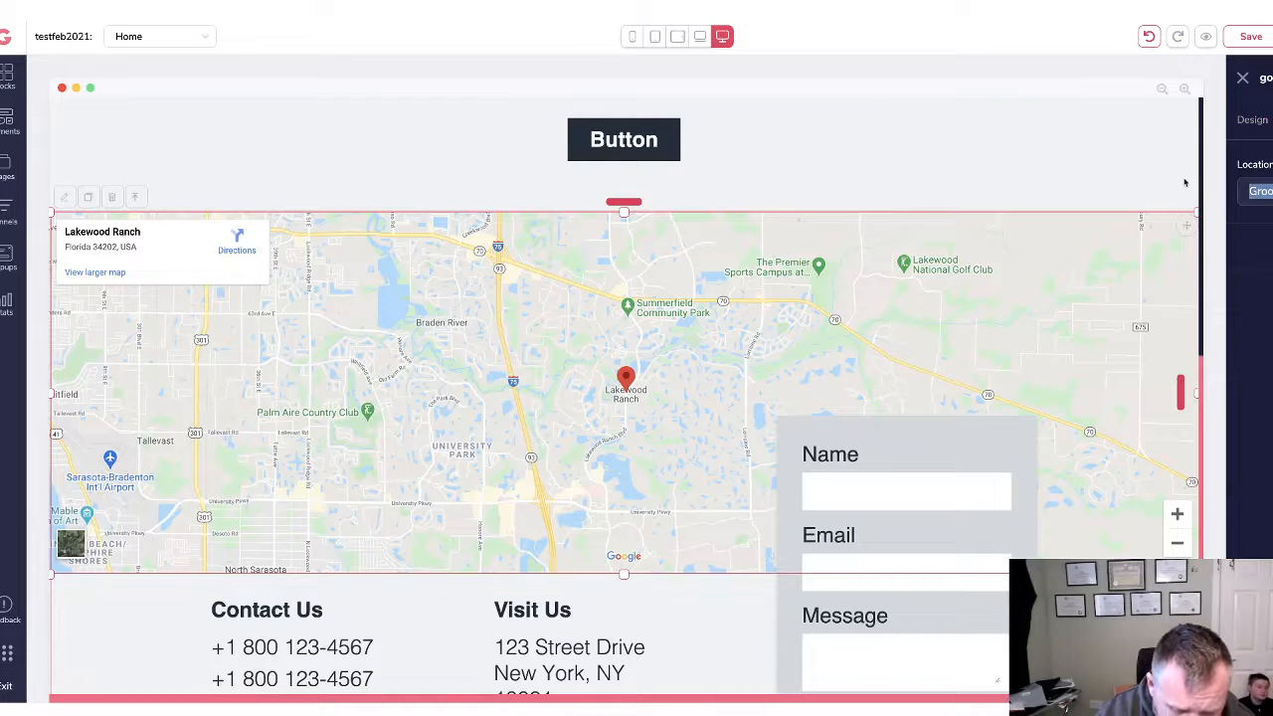
{"action": "type", "text": "glasg"}
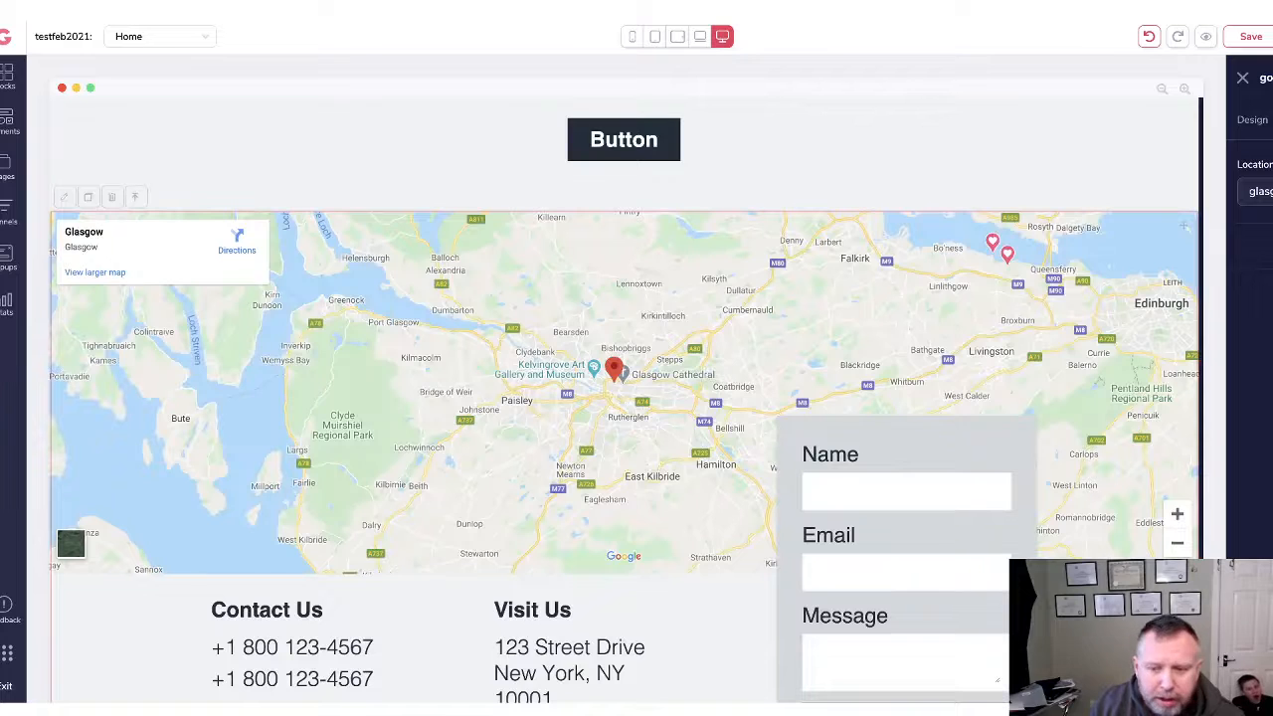
{"action": "left_click_drag", "start_coordinate": [1272, 191], "coordinate": [1185, 176]}
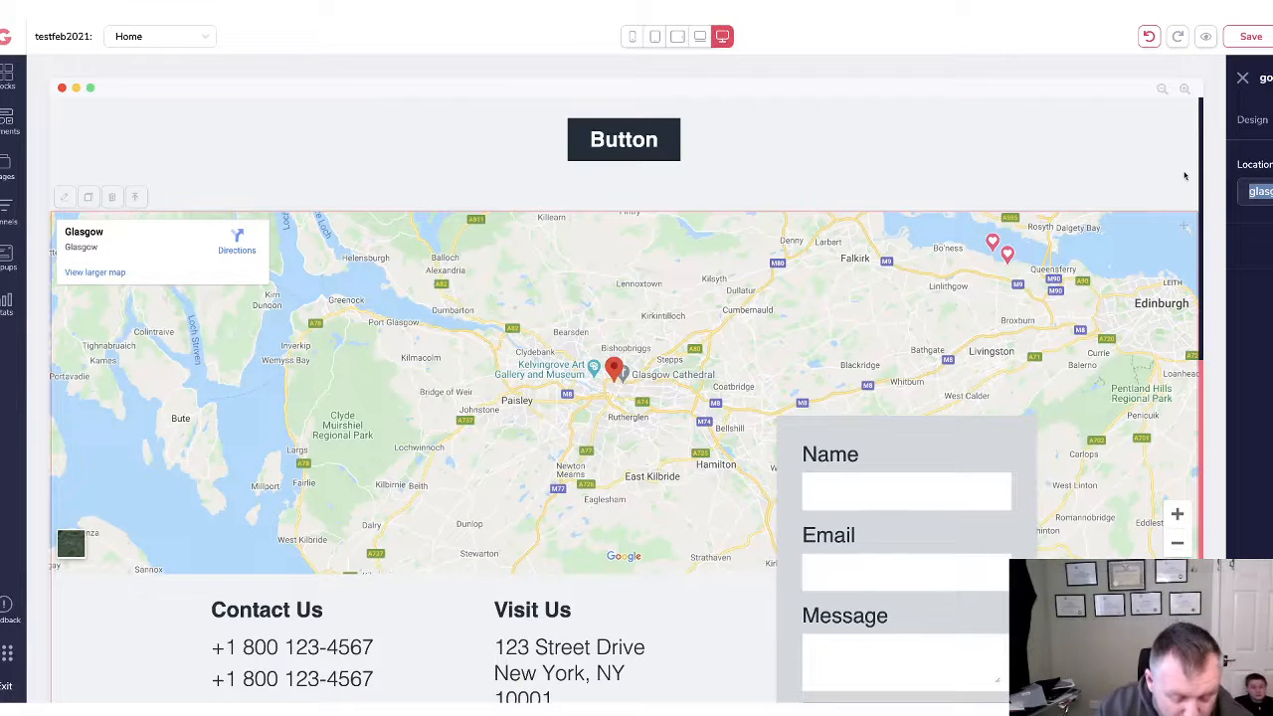
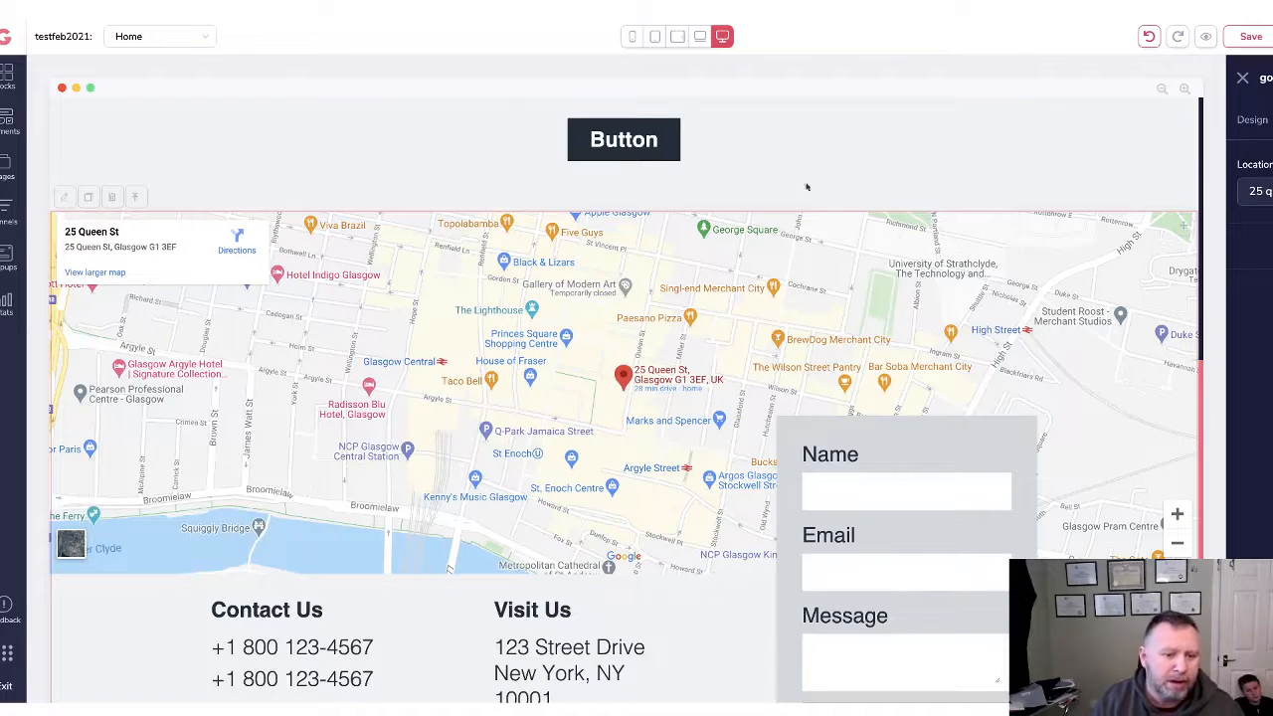
Delete the Name/Email/Message form from the contact section.
{"action": "scroll", "coordinate": [179, 654], "scroll_direction": "down", "scroll_amount": 3}
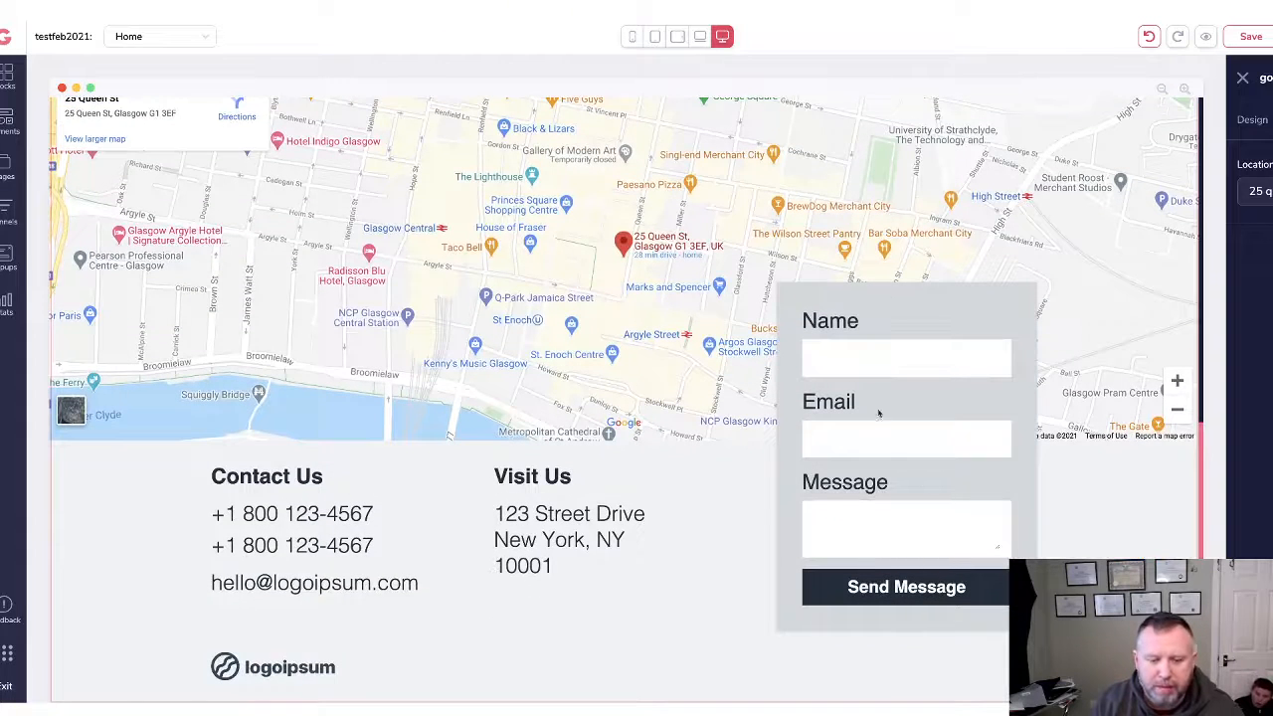
{"action": "left_click", "coordinate": [970, 338]}
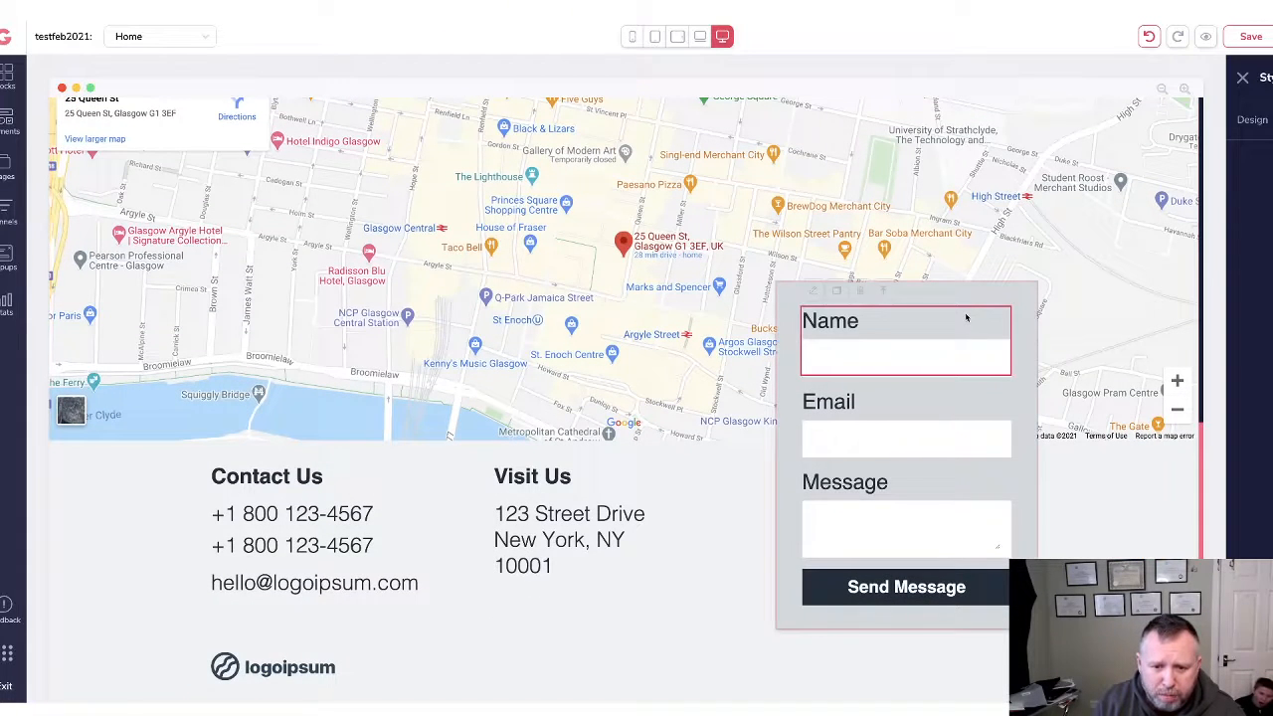
{"action": "left_click", "coordinate": [1014, 293]}
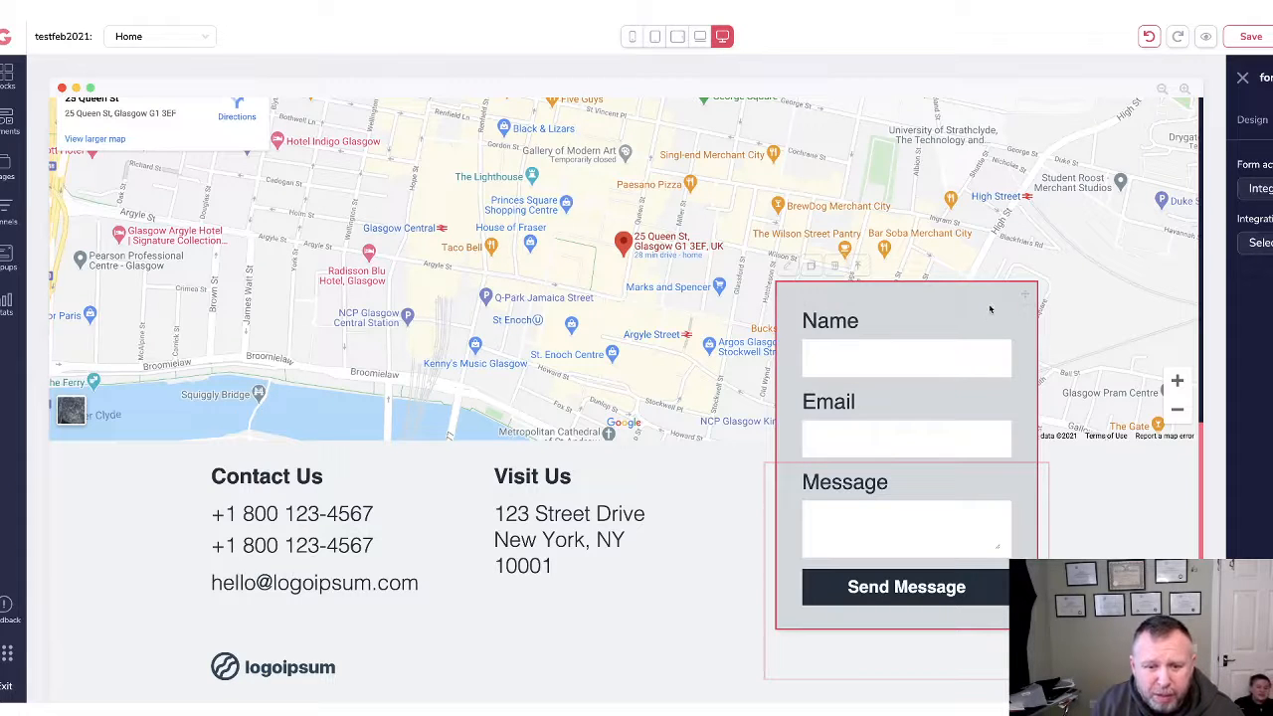
{"action": "left_click", "coordinate": [838, 268]}
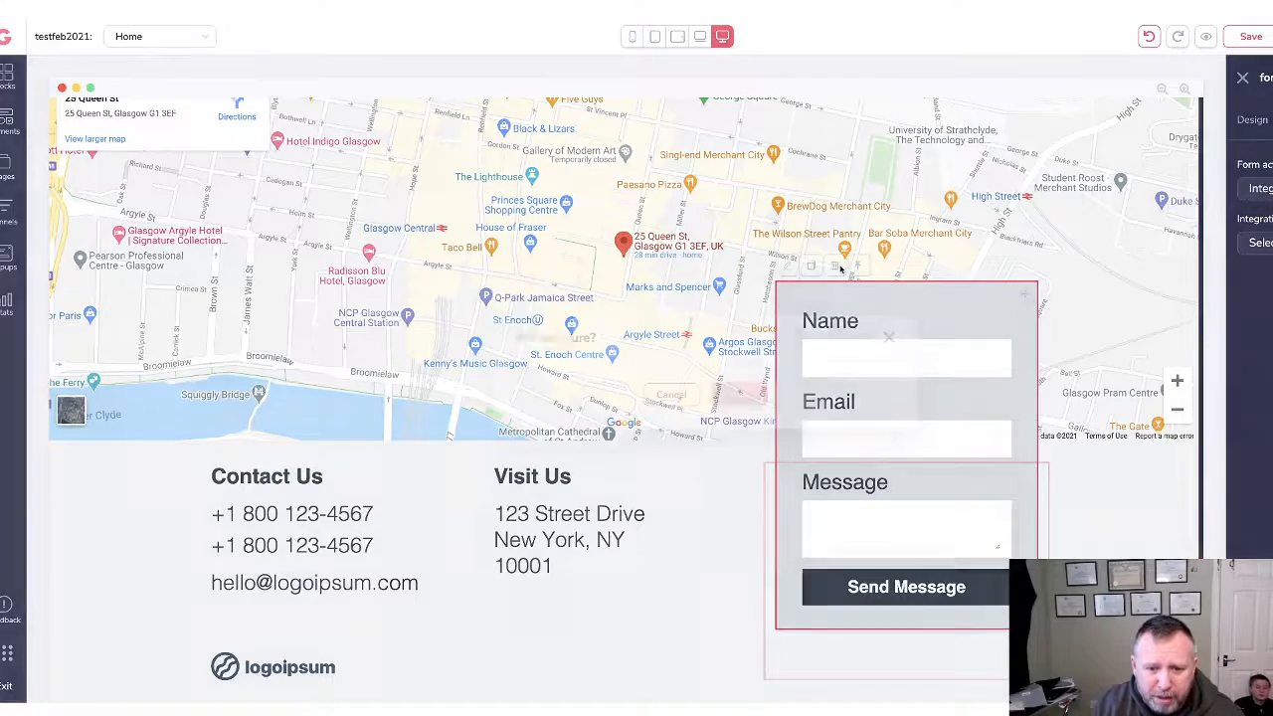
{"action": "left_click", "coordinate": [749, 395]}
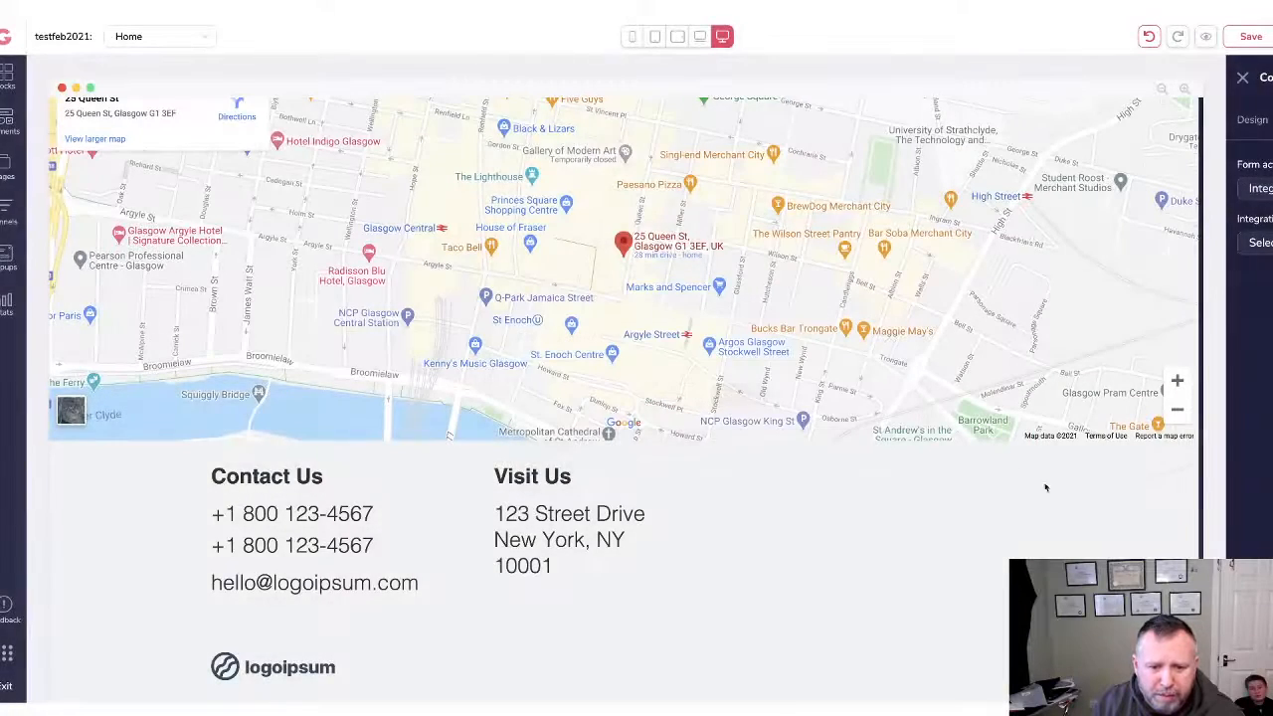
Delete the empty third column to the right of Visit Us.
{"action": "left_click", "coordinate": [239, 510]}
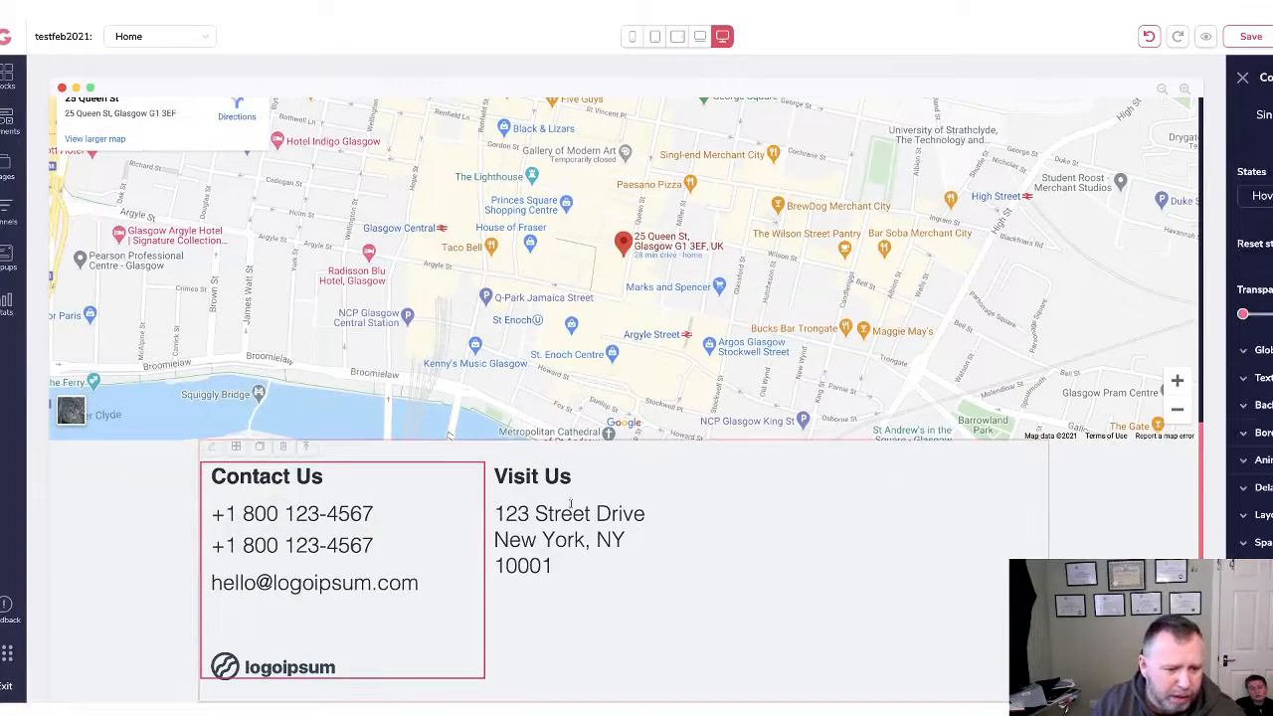
{"action": "left_click", "coordinate": [563, 510]}
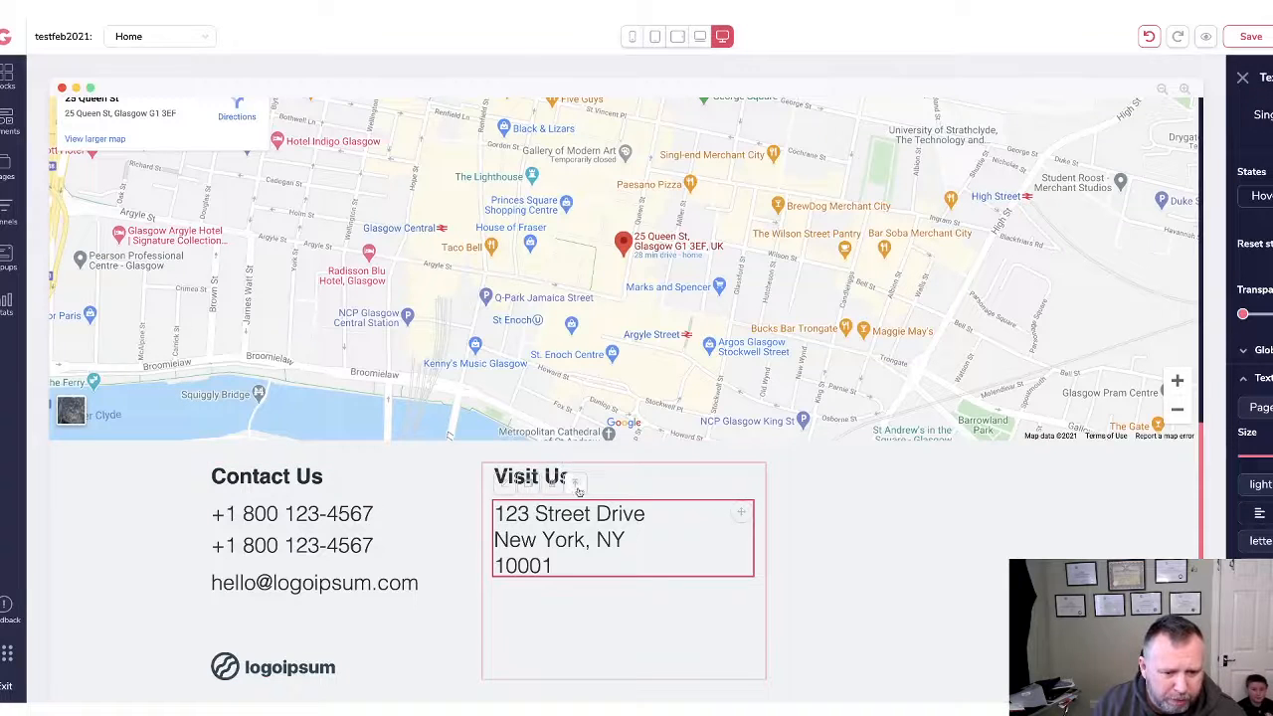
{"action": "left_click", "coordinate": [575, 486]}
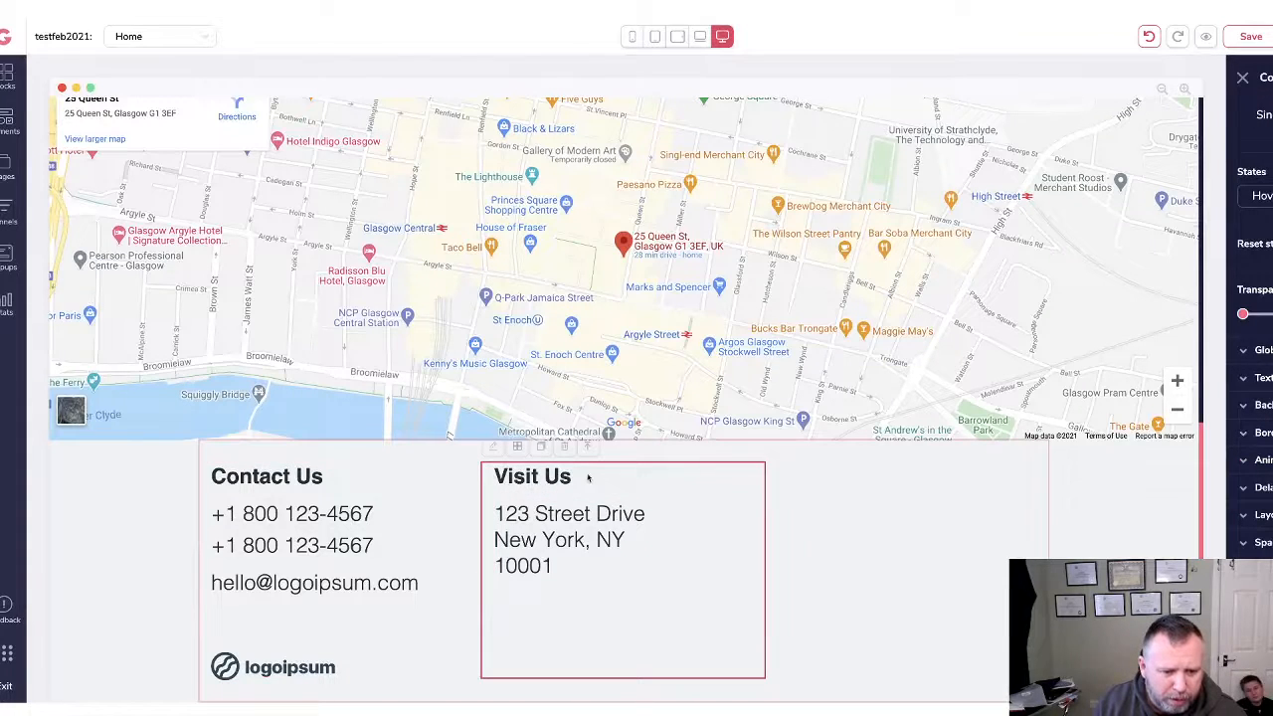
{"action": "left_click", "coordinate": [519, 481]}
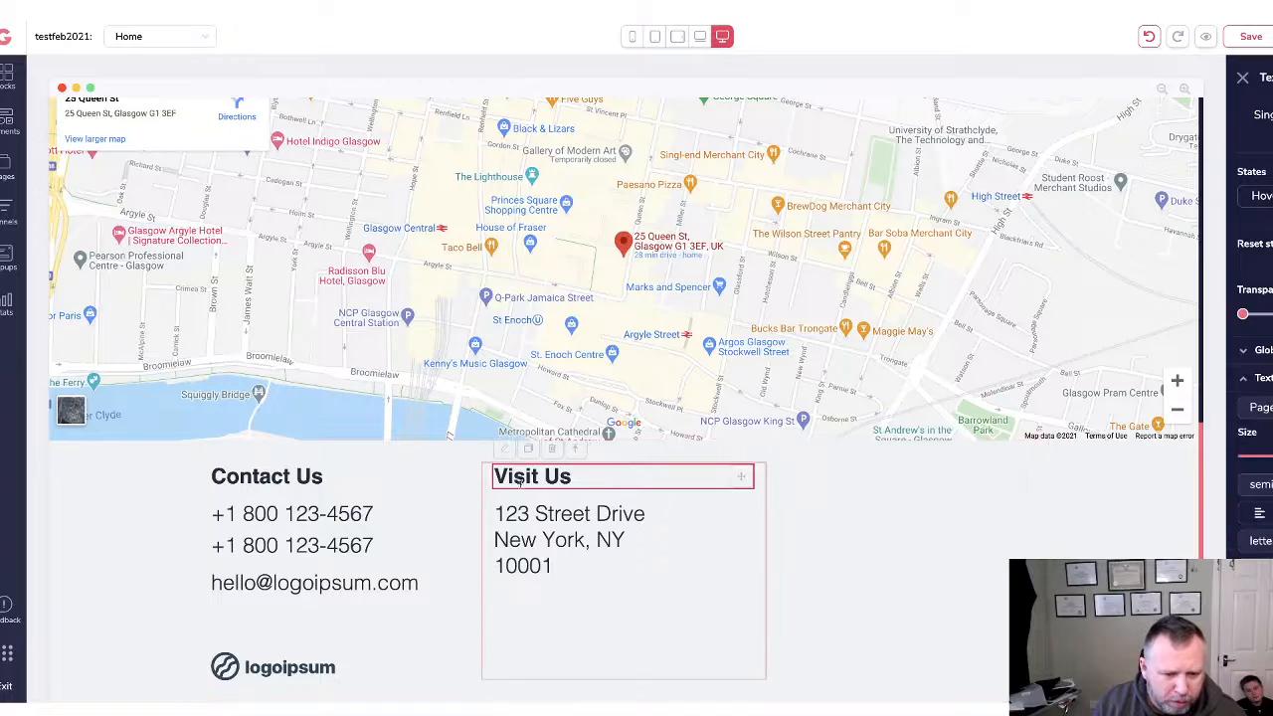
{"action": "left_click", "coordinate": [476, 503]}
{"action": "left_click", "coordinate": [534, 517]}
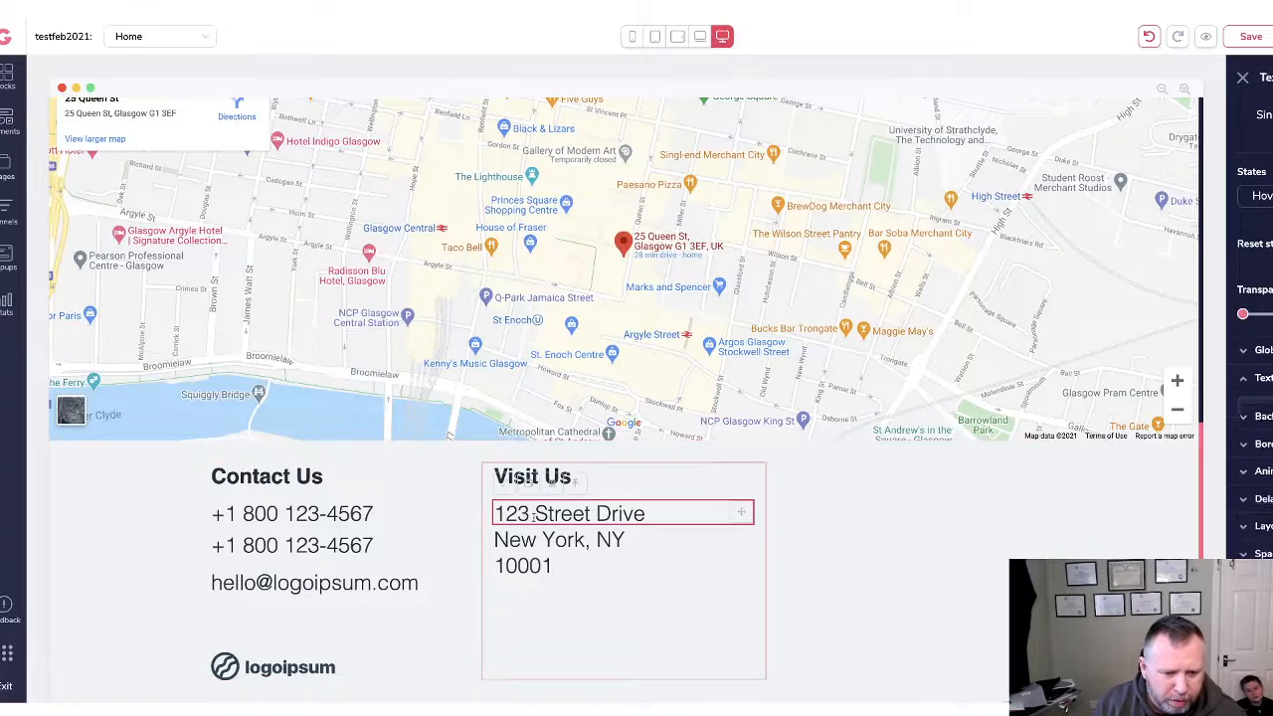
{"action": "left_click", "coordinate": [806, 544]}
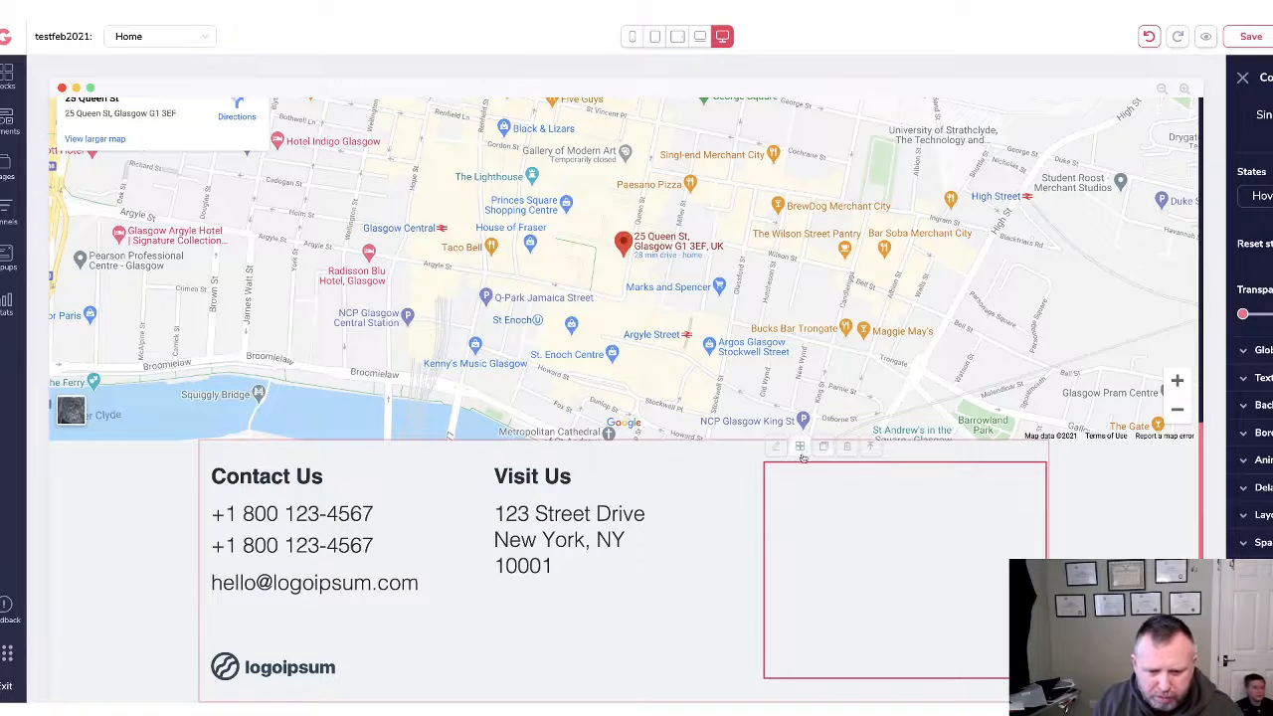
{"action": "left_click", "coordinate": [847, 448]}
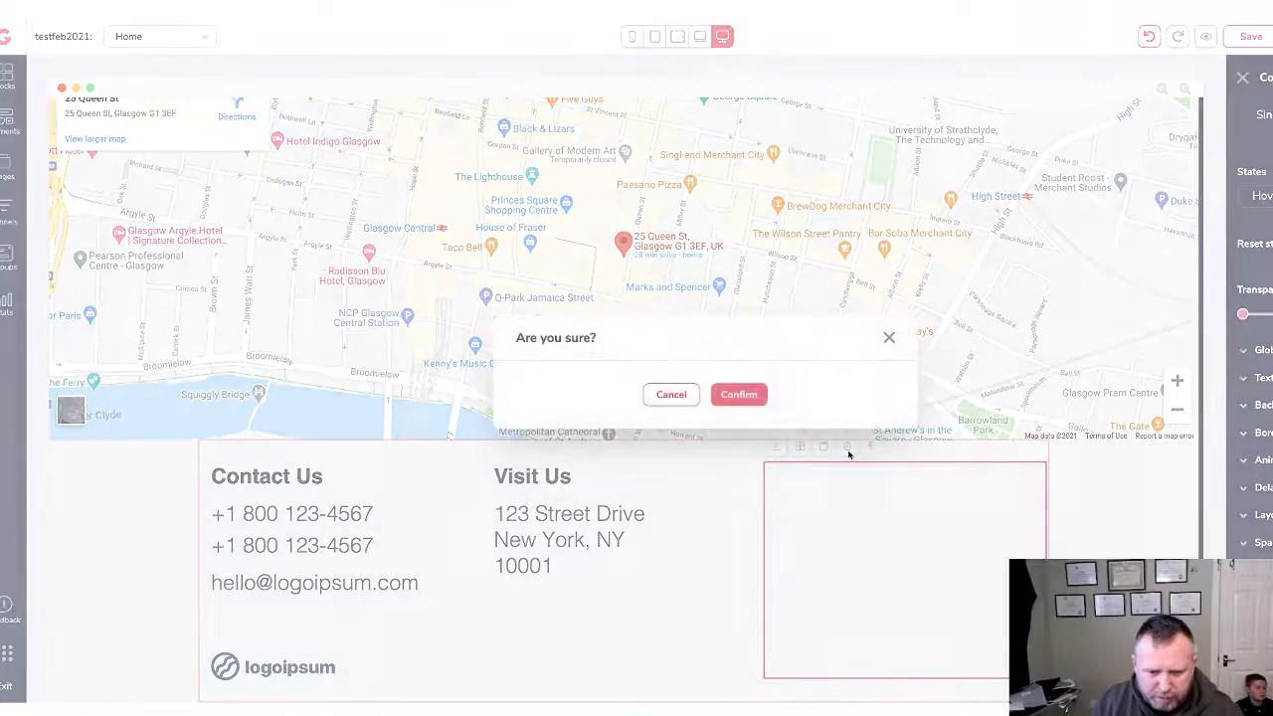
{"action": "left_click", "coordinate": [741, 395]}
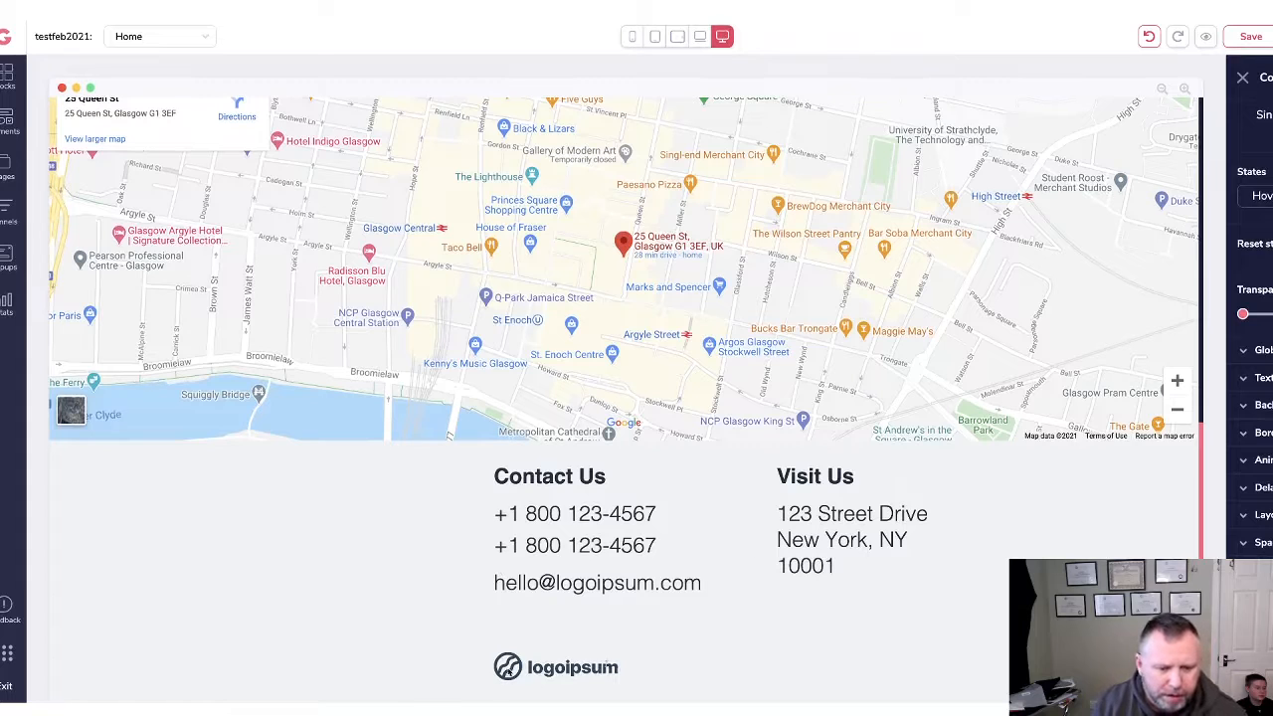
Replace the logoipsum logo under Contact Us with the Mastermind image from the Image Library.
{"action": "left_click", "coordinate": [605, 671]}
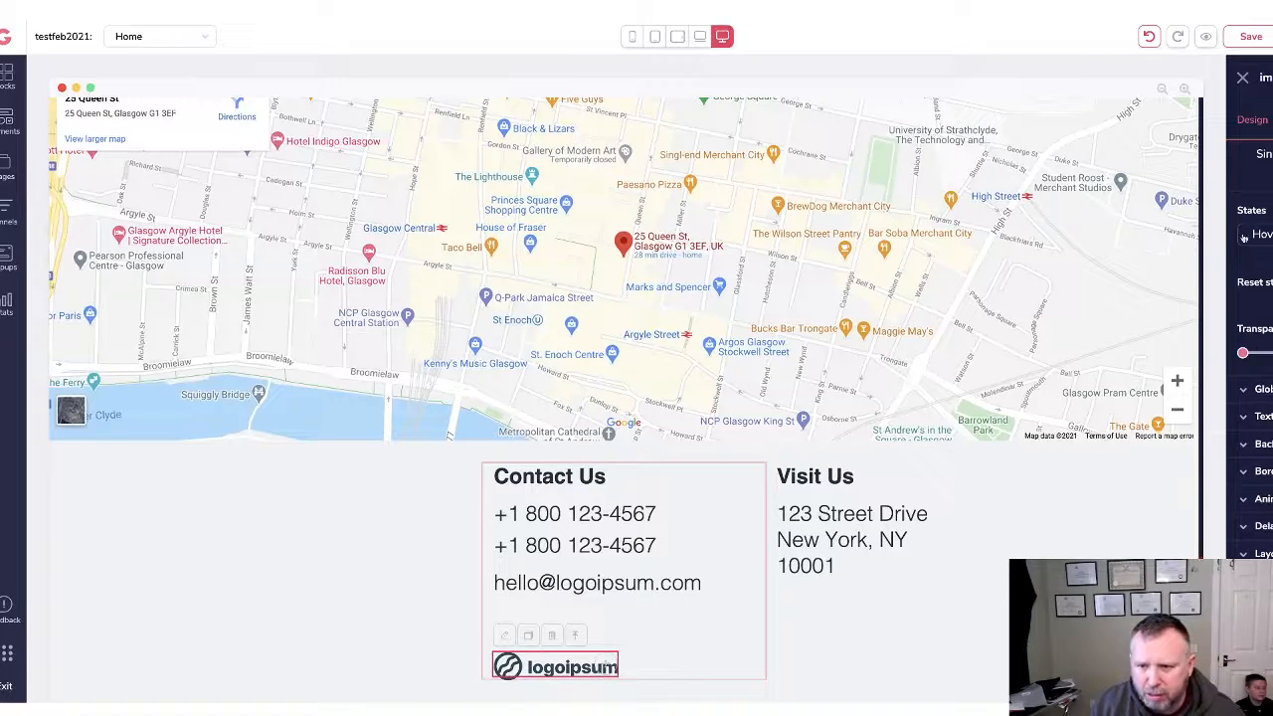
{"action": "left_click", "coordinate": [1272, 119]}
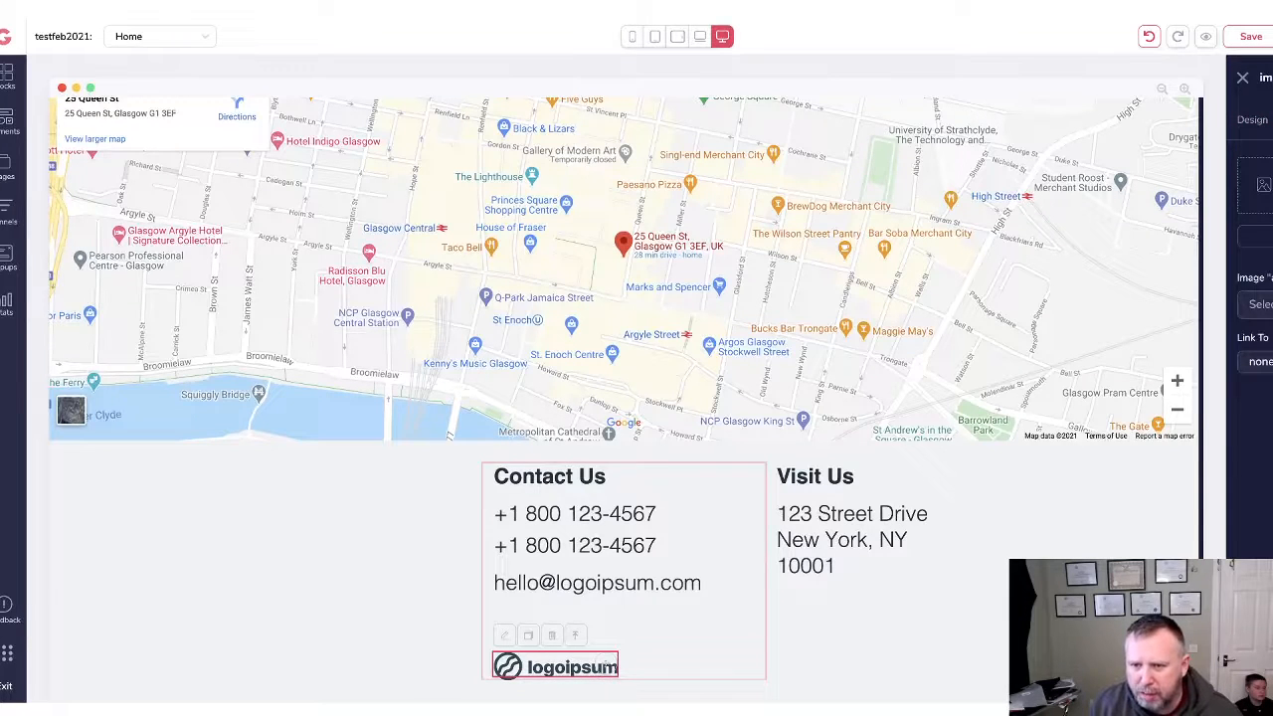
{"action": "left_click", "coordinate": [1265, 185]}
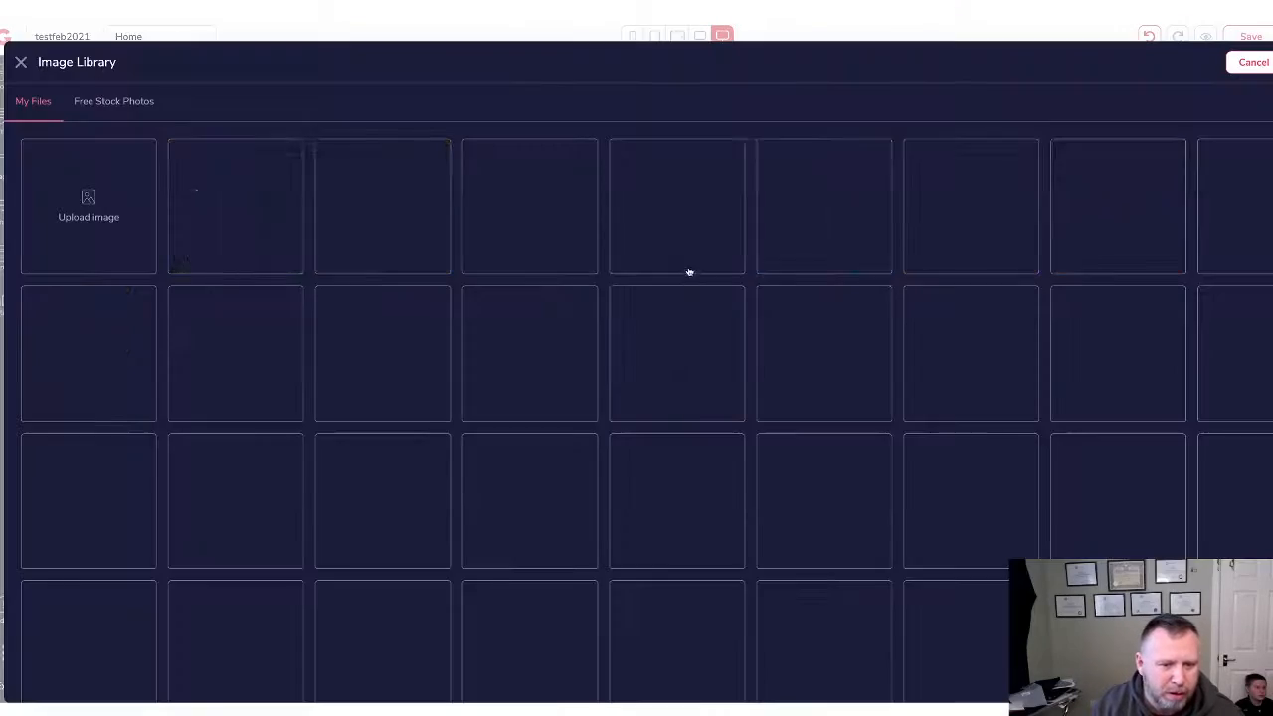
{"action": "scroll", "coordinate": [813, 472], "scroll_direction": "down", "scroll_amount": 3}
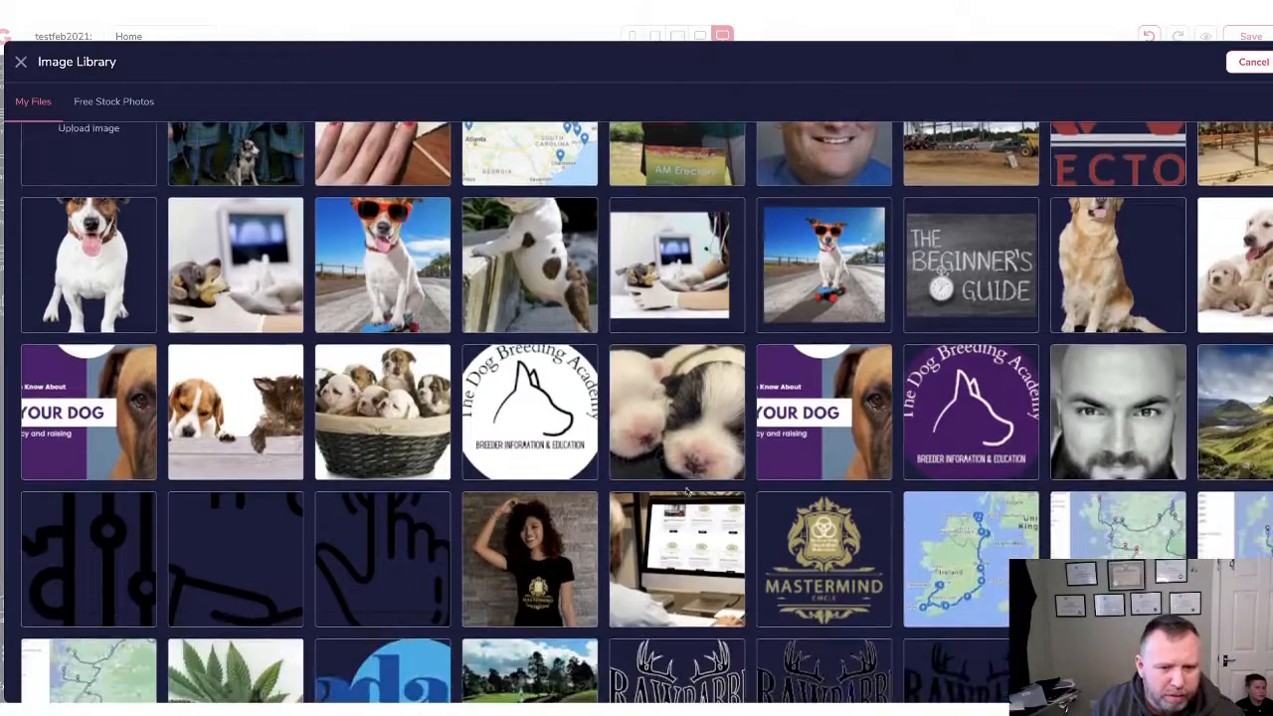
{"action": "scroll", "coordinate": [813, 472], "scroll_direction": "down", "scroll_amount": 2}
{"action": "scroll", "coordinate": [524, 298], "scroll_direction": "up", "scroll_amount": 2}
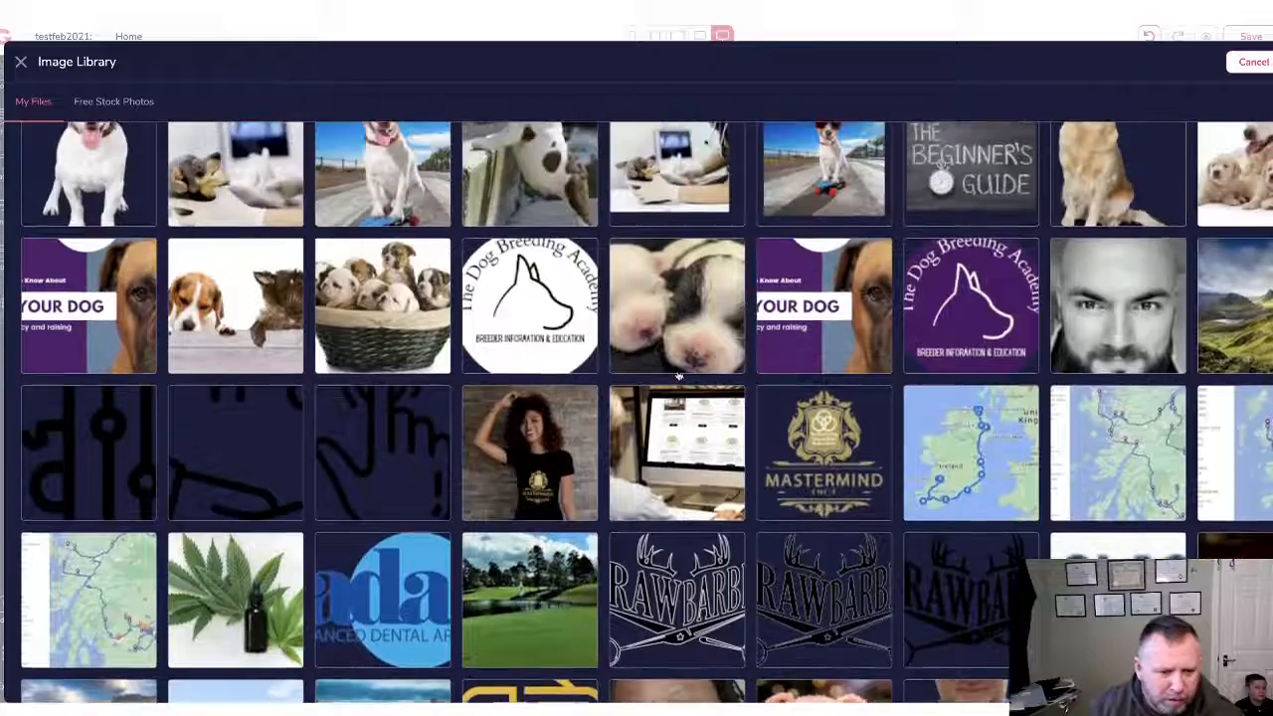
{"action": "scroll", "coordinate": [796, 368], "scroll_direction": "down", "scroll_amount": 1}
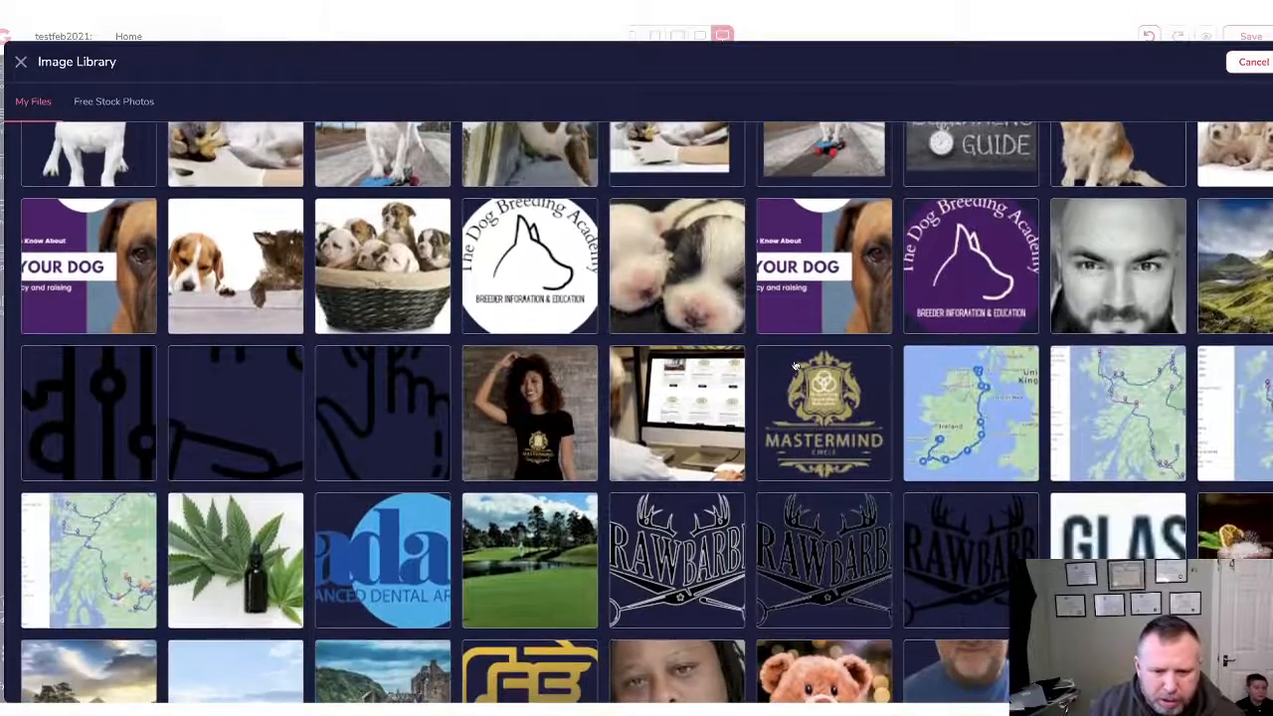
{"action": "left_click", "coordinate": [831, 415]}
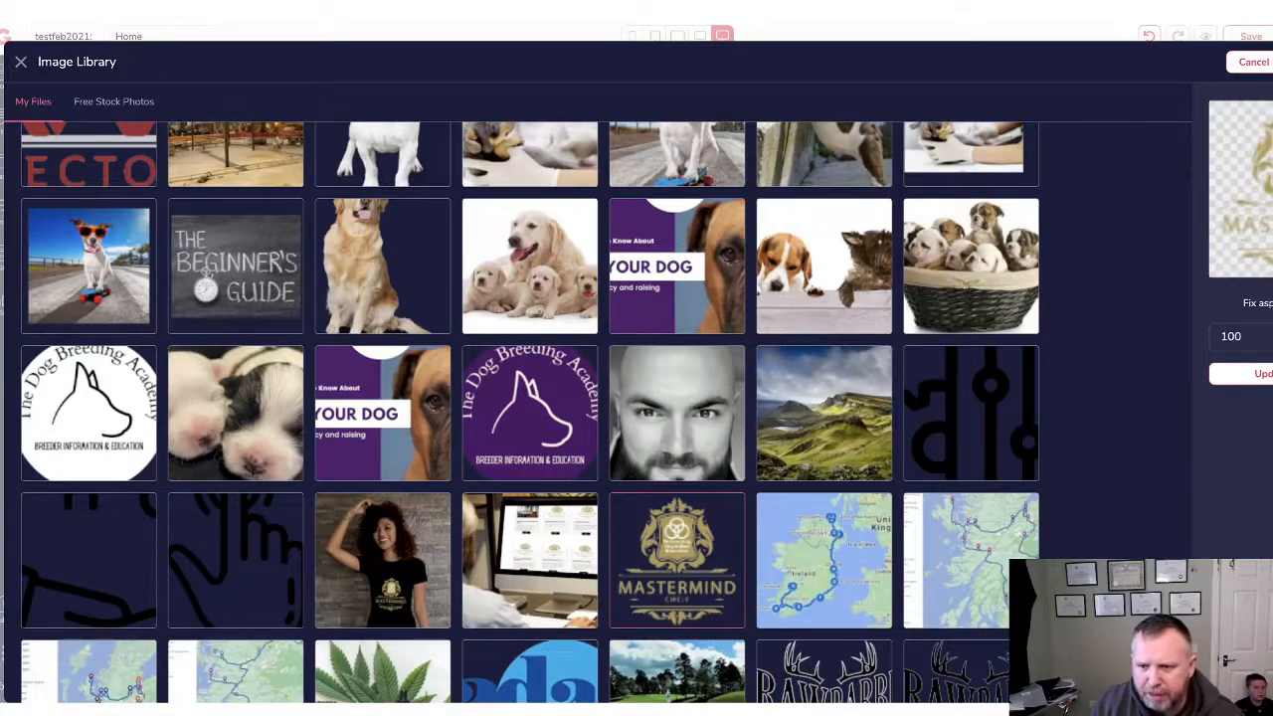
{"action": "left_click", "coordinate": [1272, 61]}
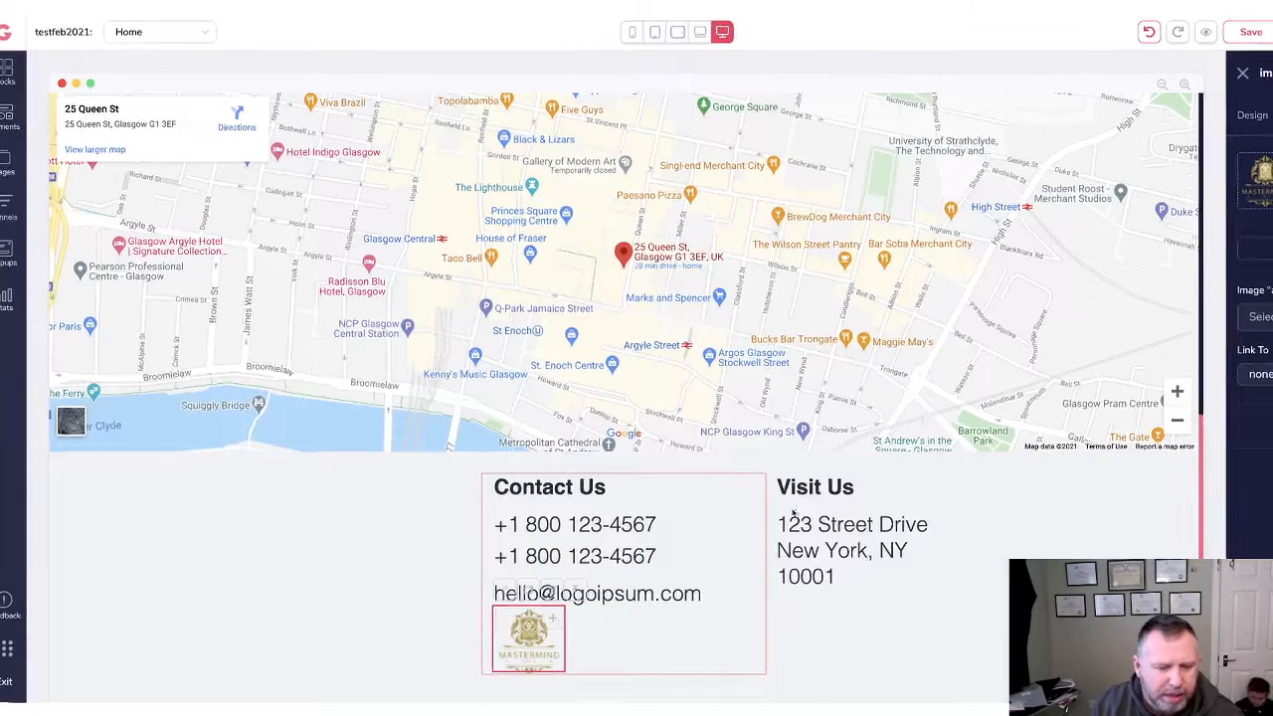
{"action": "left_click", "coordinate": [773, 647]}
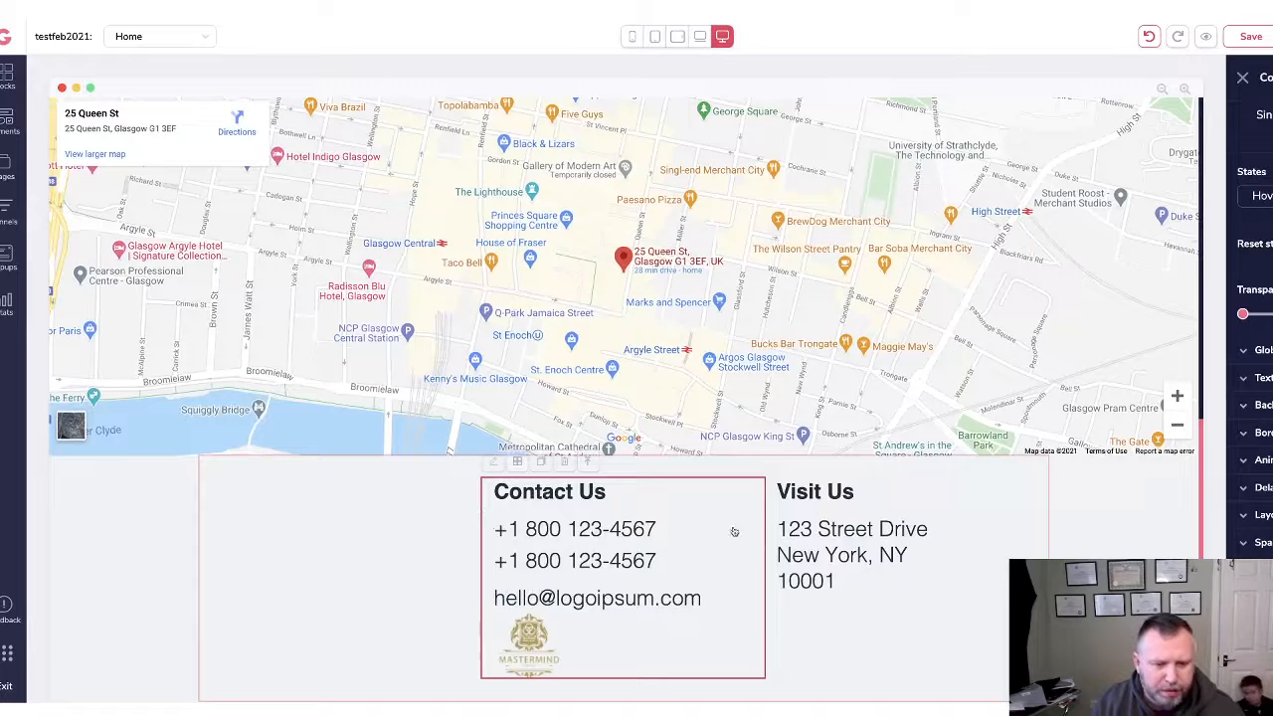
{"action": "scroll", "coordinate": [862, 468], "scroll_direction": "up", "scroll_amount": 5}
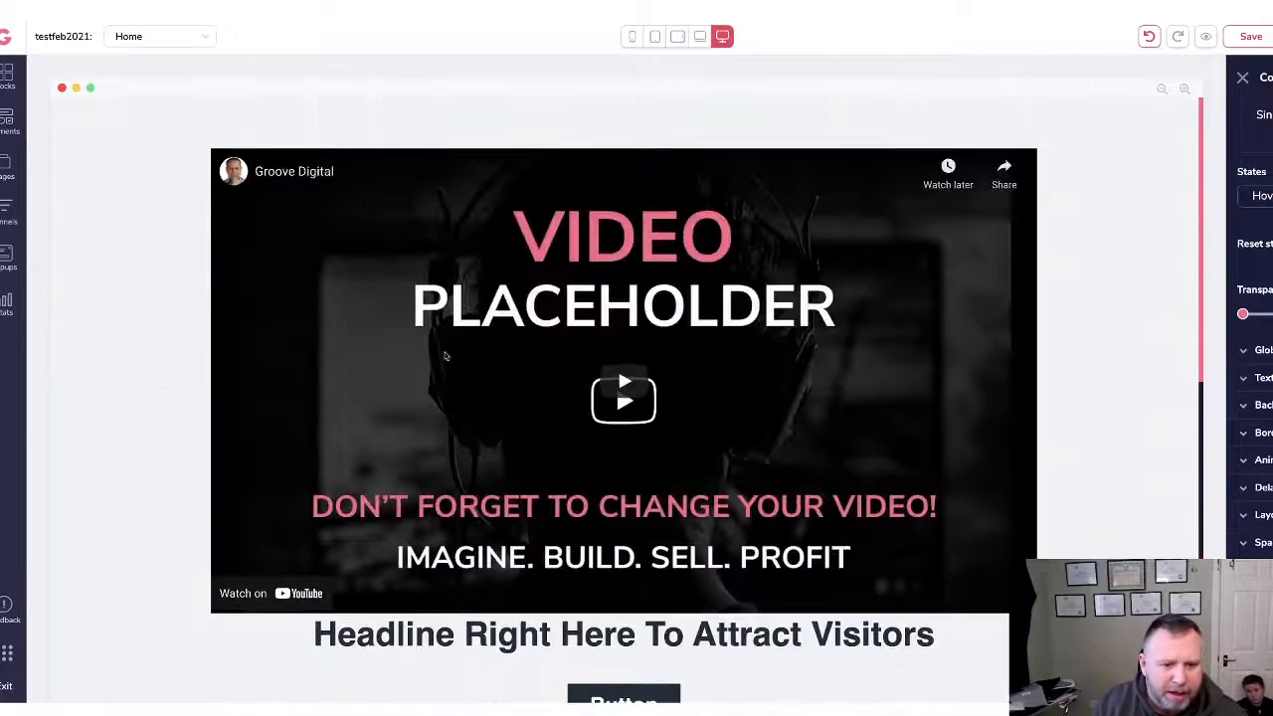
Highlight the hero video's Youtube ID setting, then open a new browser tab with Ctrl+T.
{"action": "left_click", "coordinate": [887, 329]}
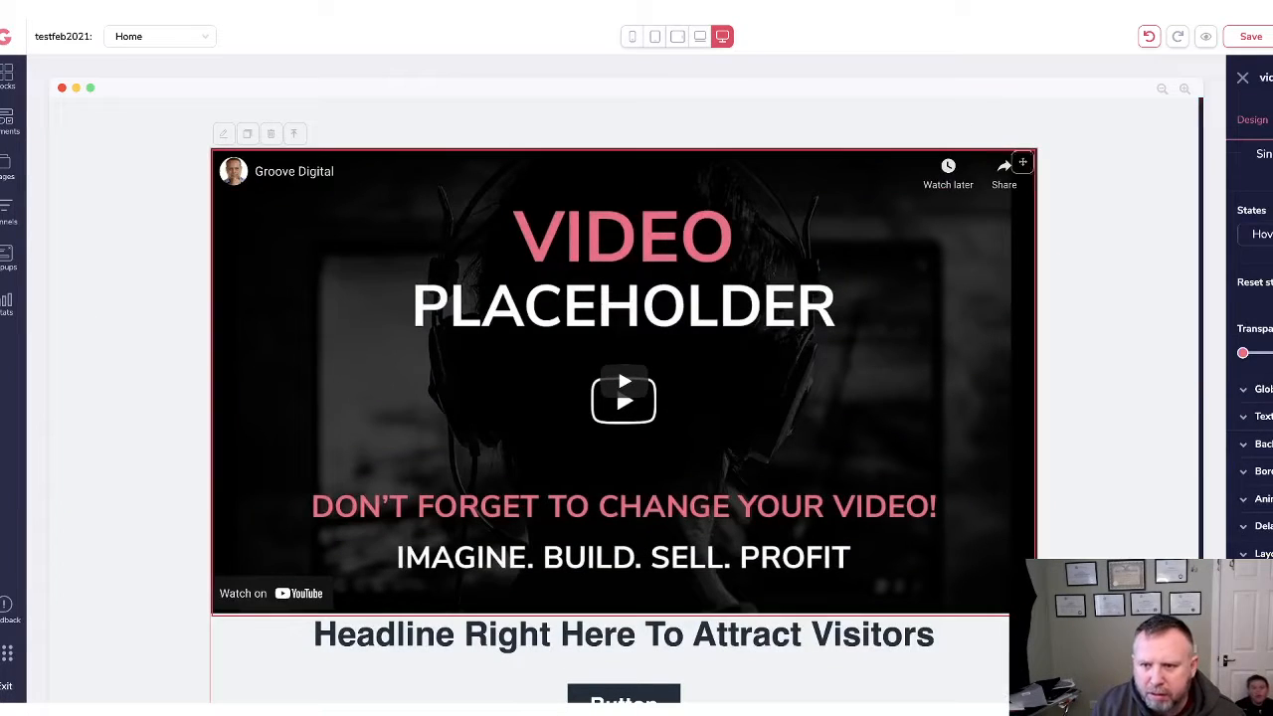
{"action": "left_click", "coordinate": [1272, 120]}
{"action": "left_click_drag", "start_coordinate": [1272, 192], "coordinate": [1223, 195]}
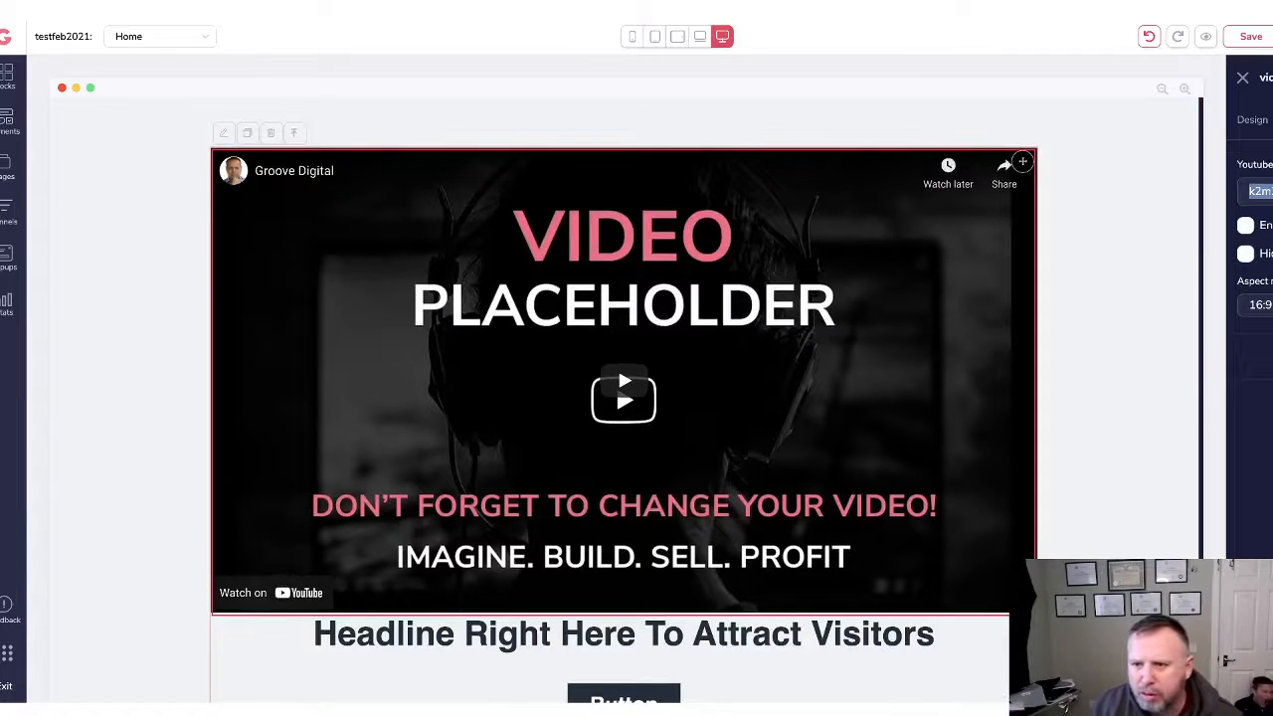
{"action": "key", "text": "ctrl+t"}
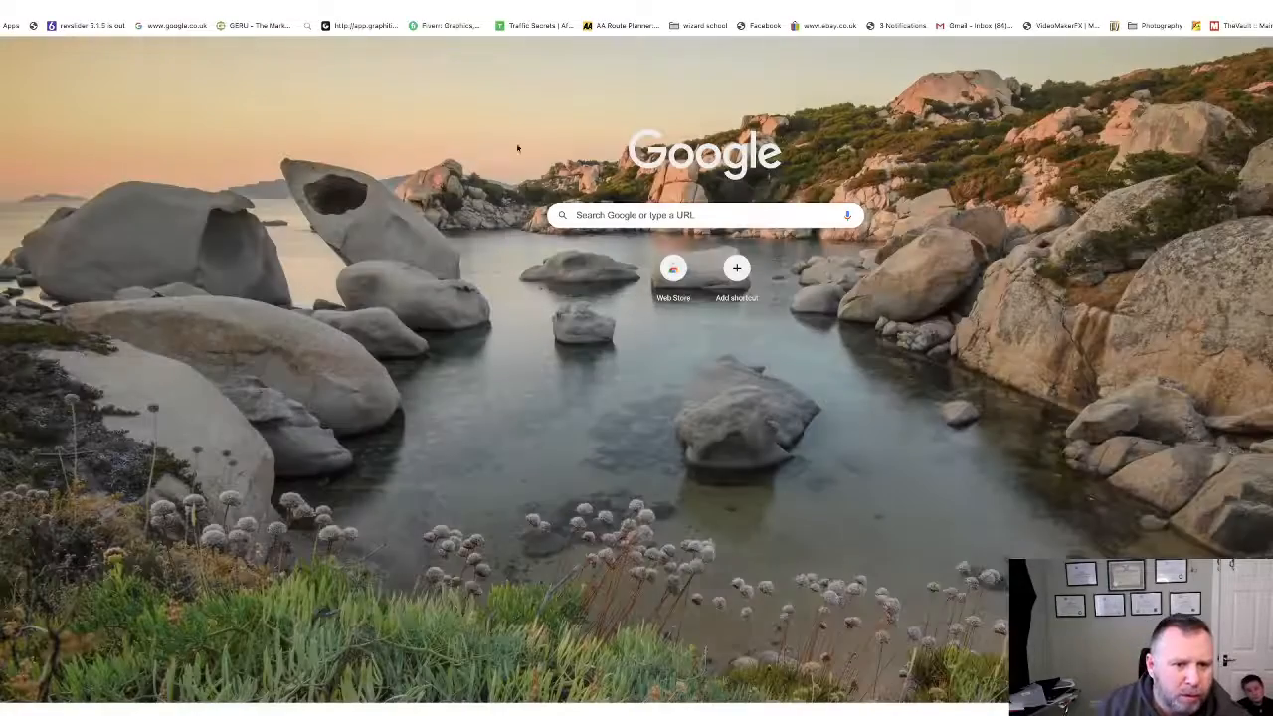
Search Google for 'dog walking' and filter the results to videos only.
{"action": "left_click", "coordinate": [610, 216]}
{"action": "type", "text": "do"}
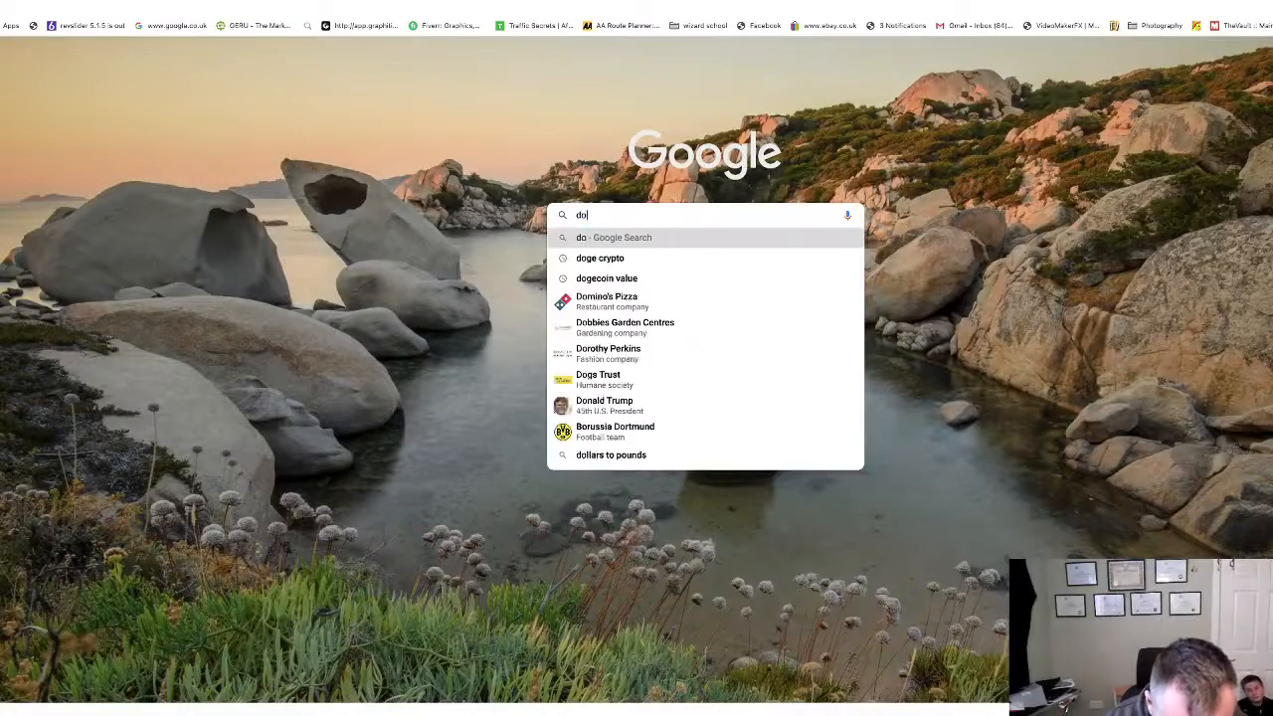
{"action": "type", "text": "g walking"}
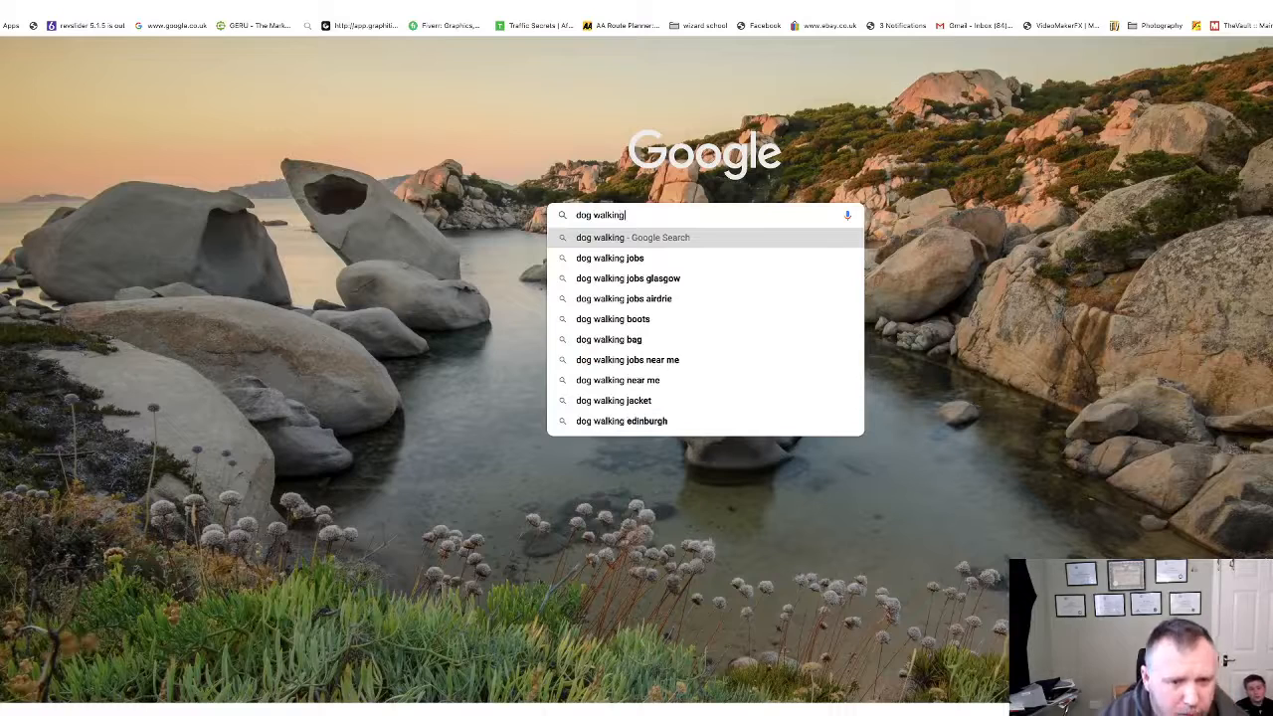
{"action": "key", "text": "Return"}
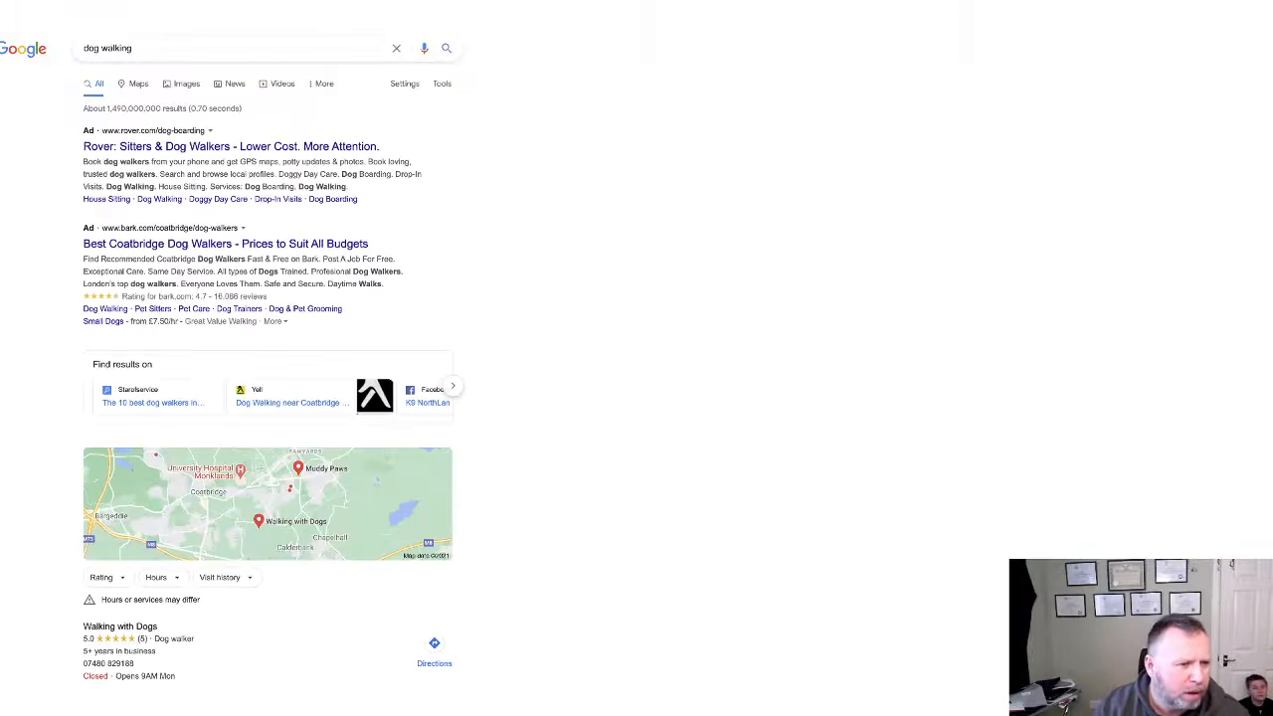
{"action": "left_click", "coordinate": [281, 86]}
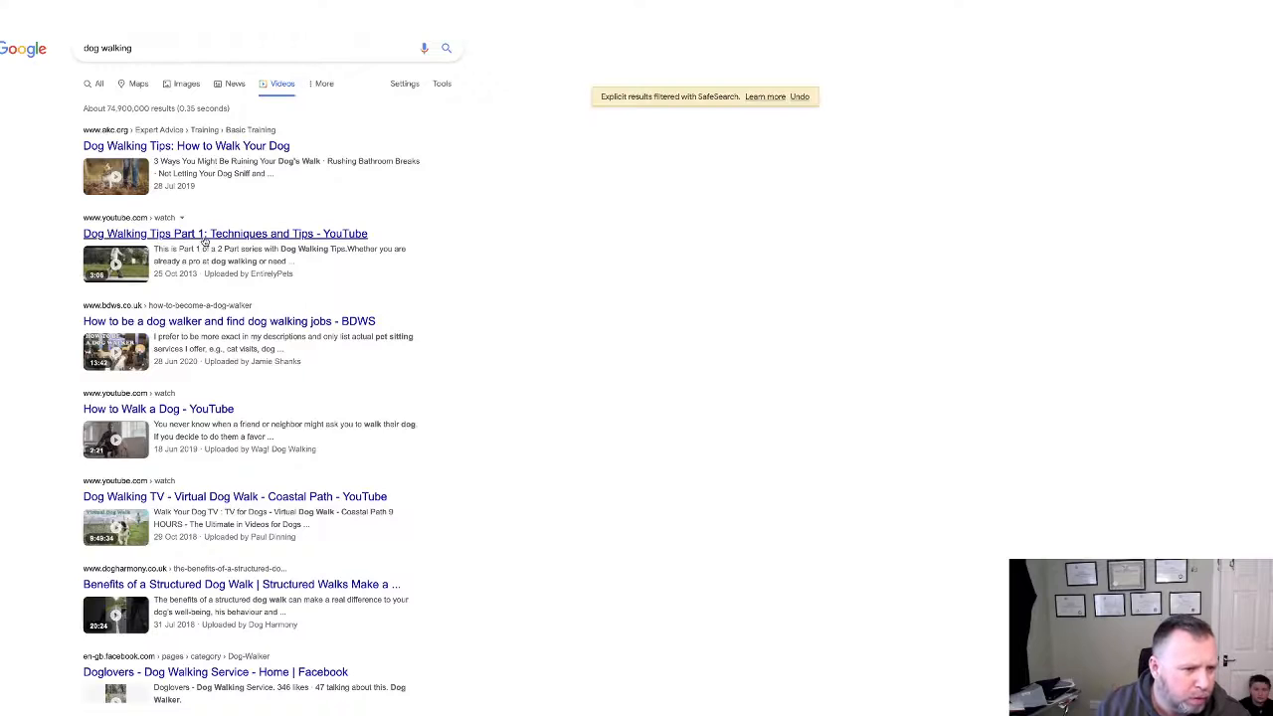
Preview the first video result, go back to the video results, and show the More and Tools filters.
{"action": "left_click", "coordinate": [189, 149]}
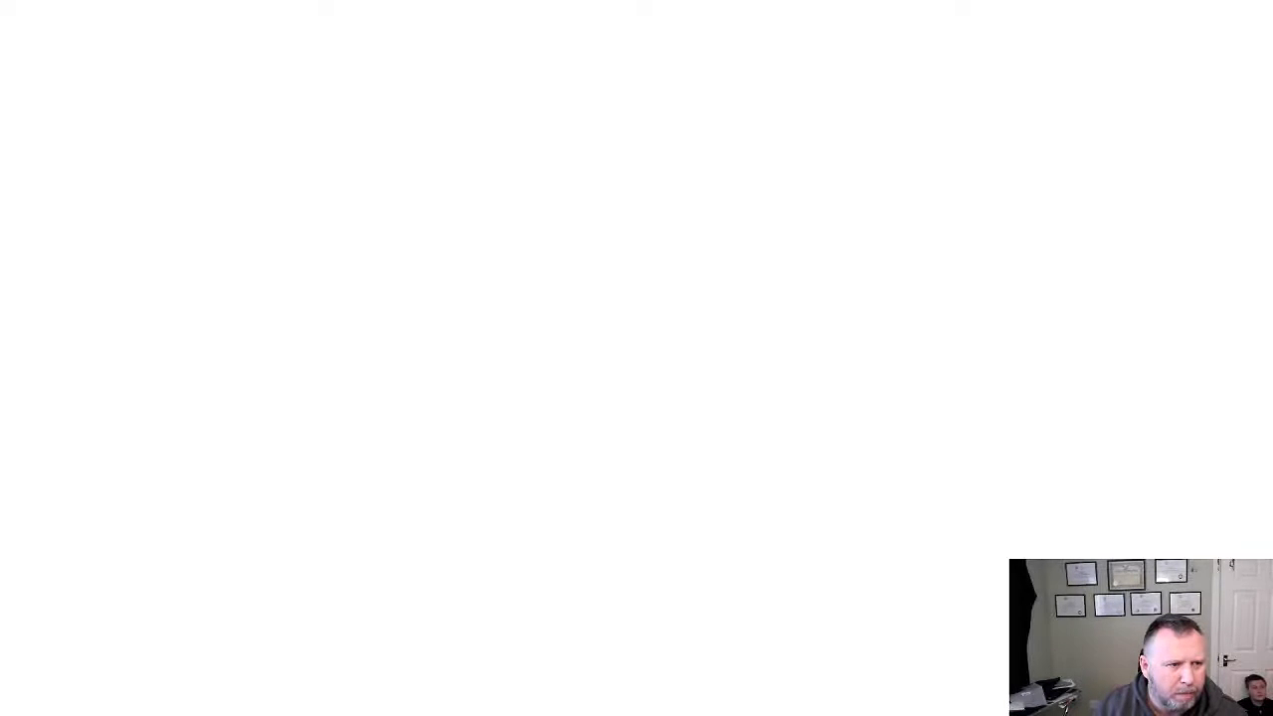
{"action": "key", "text": "alt+Left"}
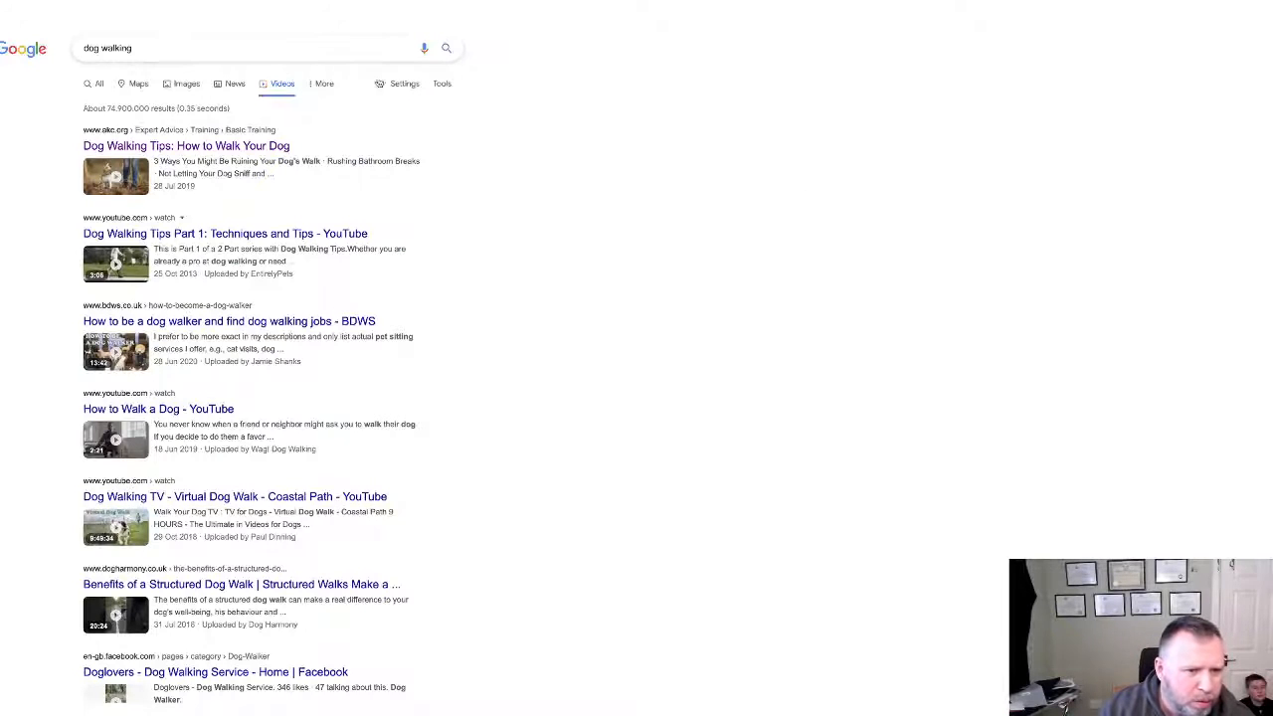
{"action": "left_click", "coordinate": [323, 84]}
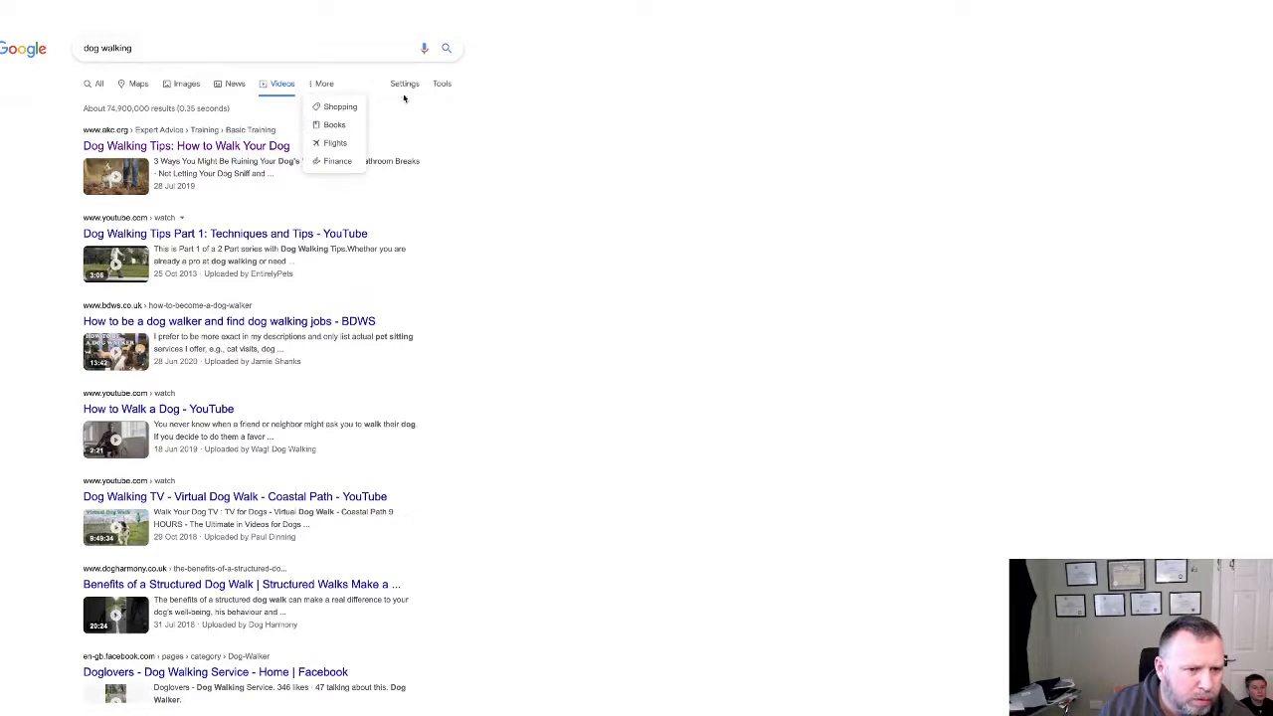
{"action": "left_click", "coordinate": [441, 83]}
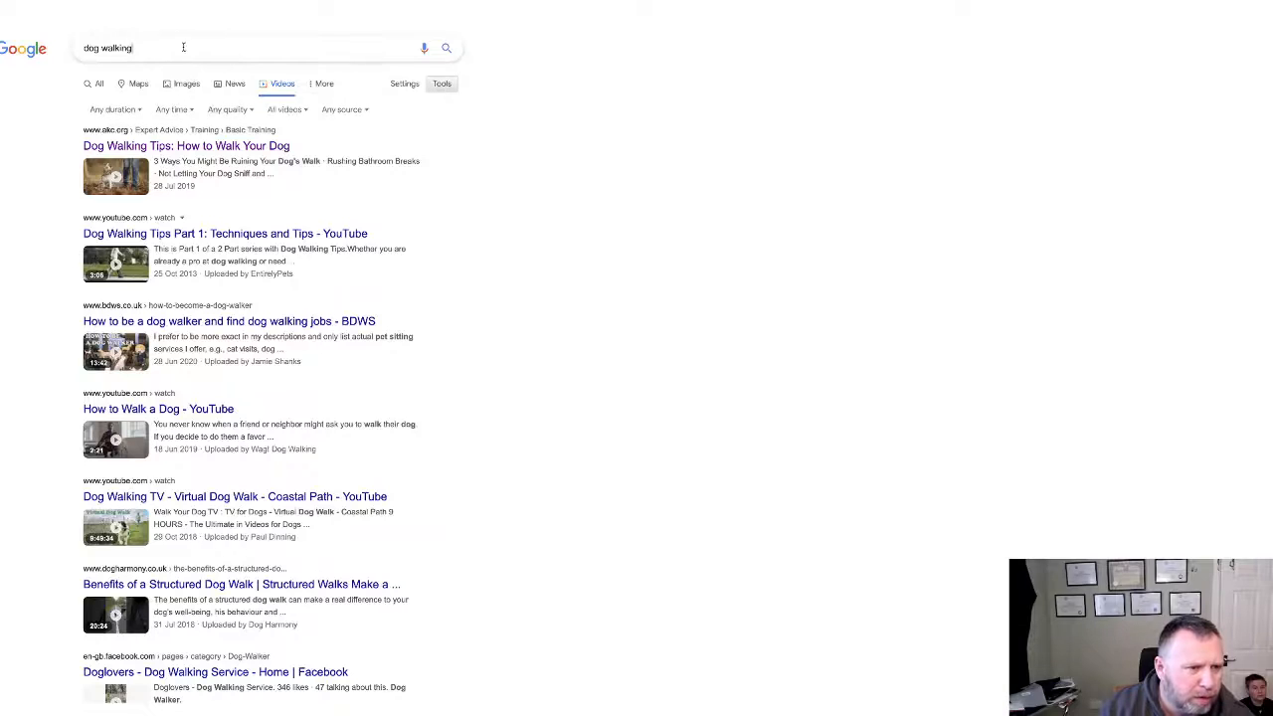
{"action": "key", "text": "ctrl+l"}
Load YouTube from the 'you' address-bar suggestion and enter 'dog walking' in its search box.
{"action": "type", "text": "you"}
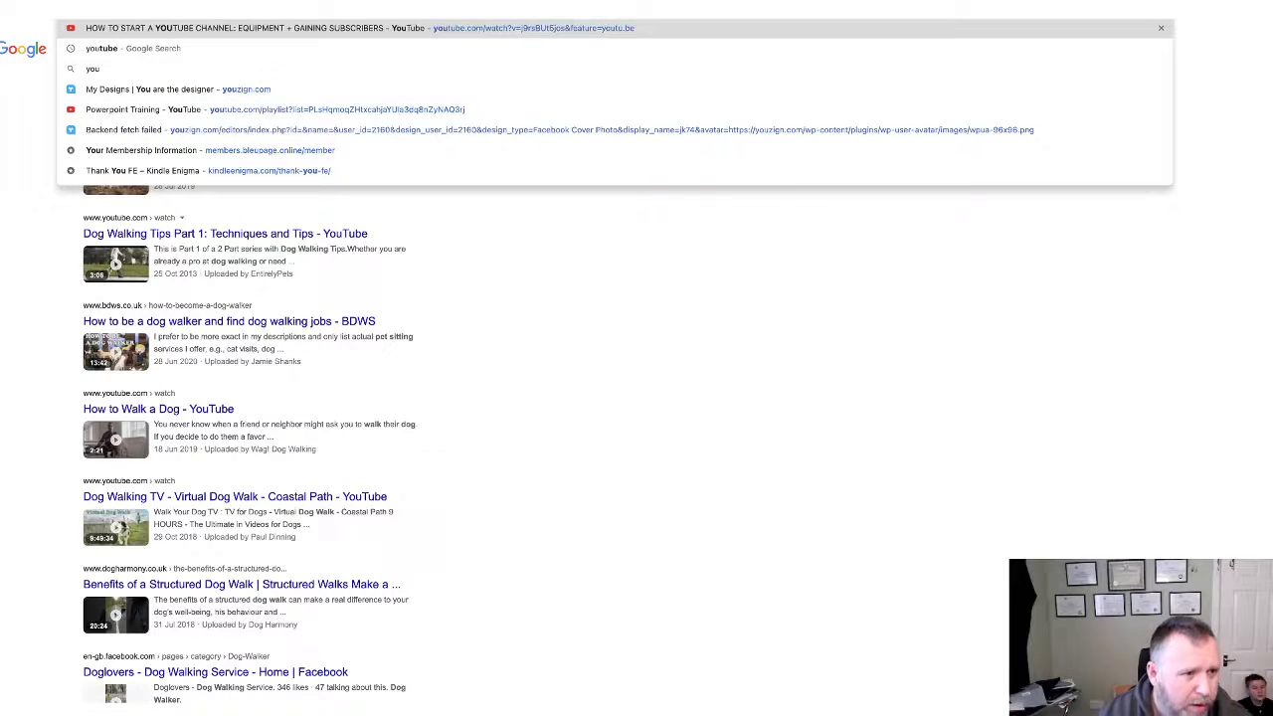
{"action": "key", "text": "Return"}
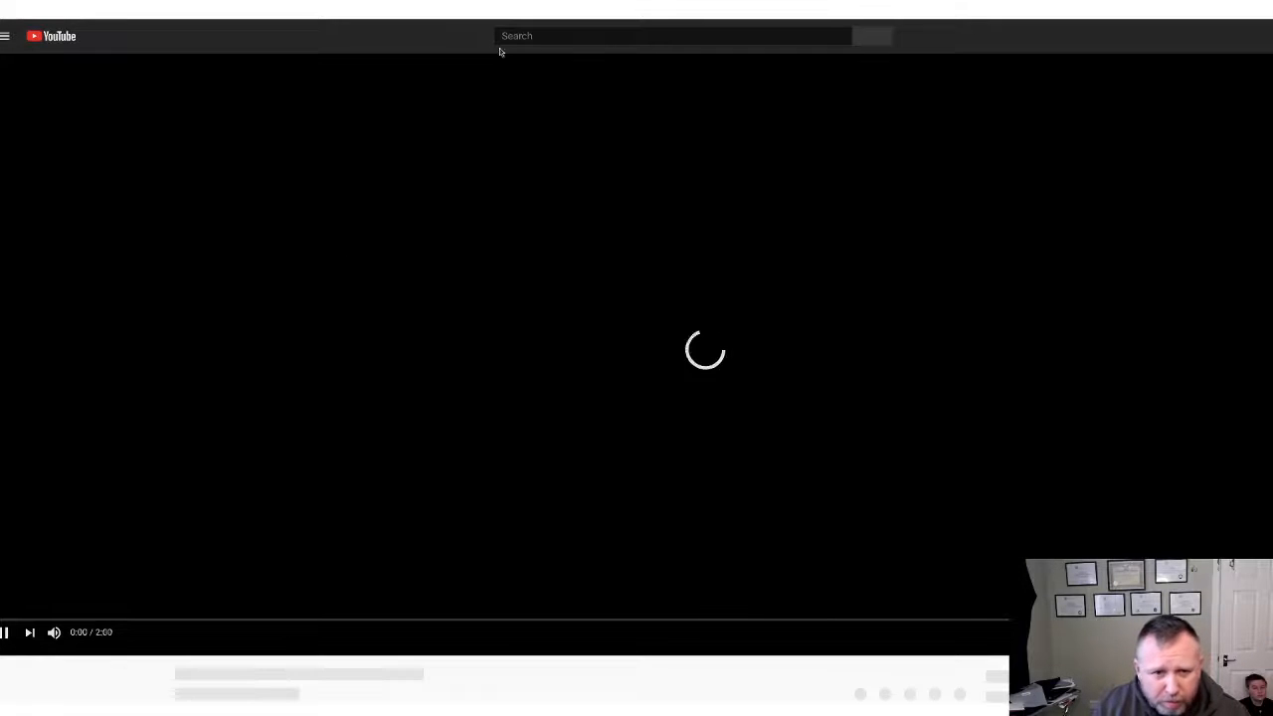
{"action": "left_click", "coordinate": [535, 34]}
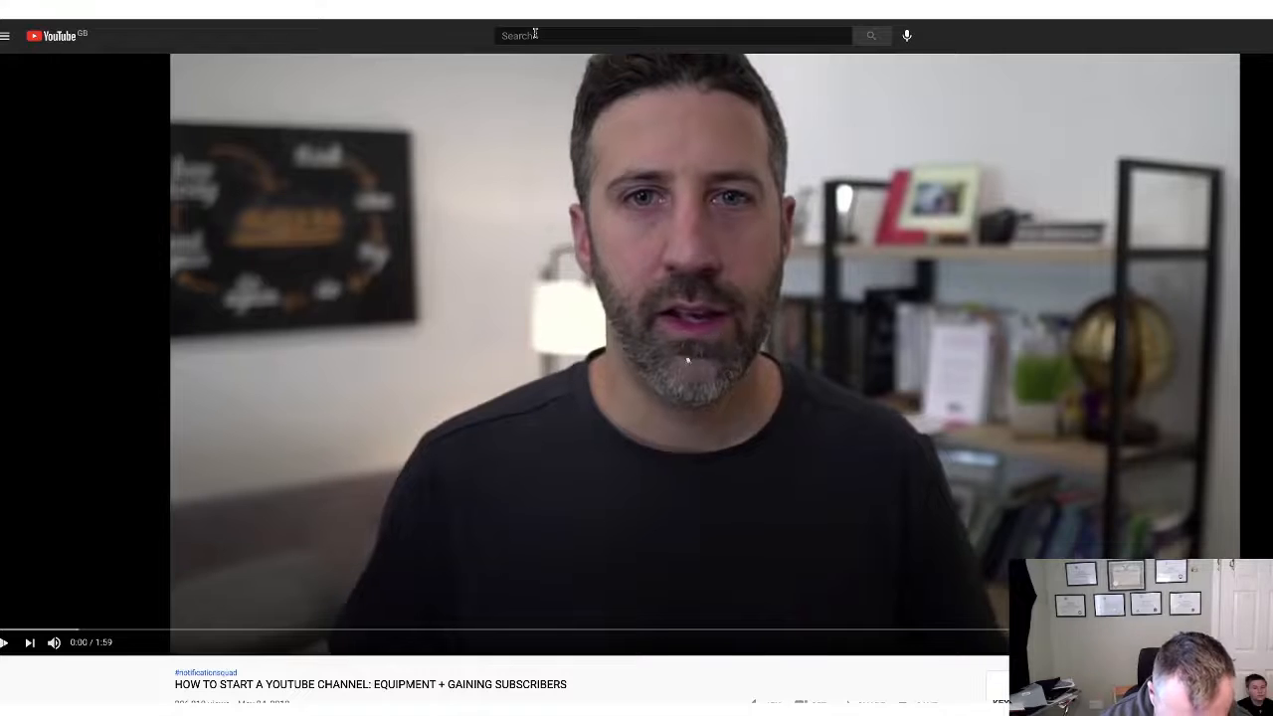
{"action": "left_click", "coordinate": [536, 34]}
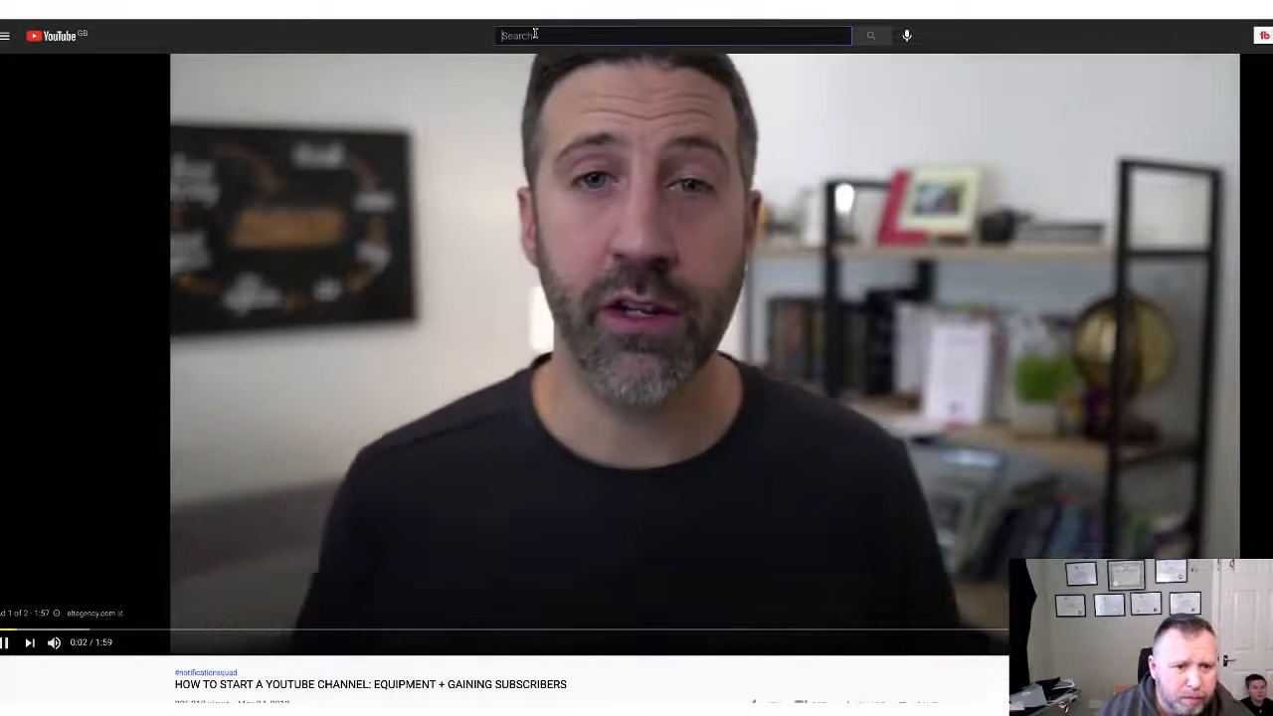
{"action": "type", "text": "dog"}
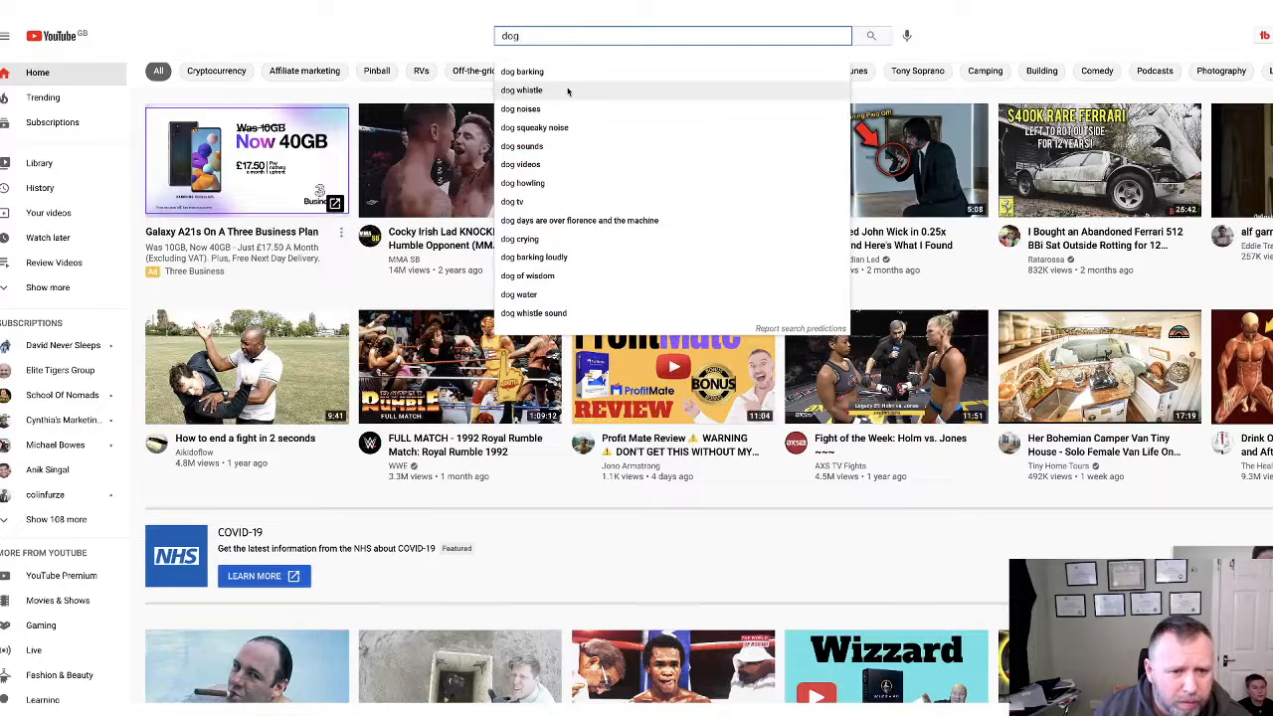
{"action": "type", "text": "walking\\"}
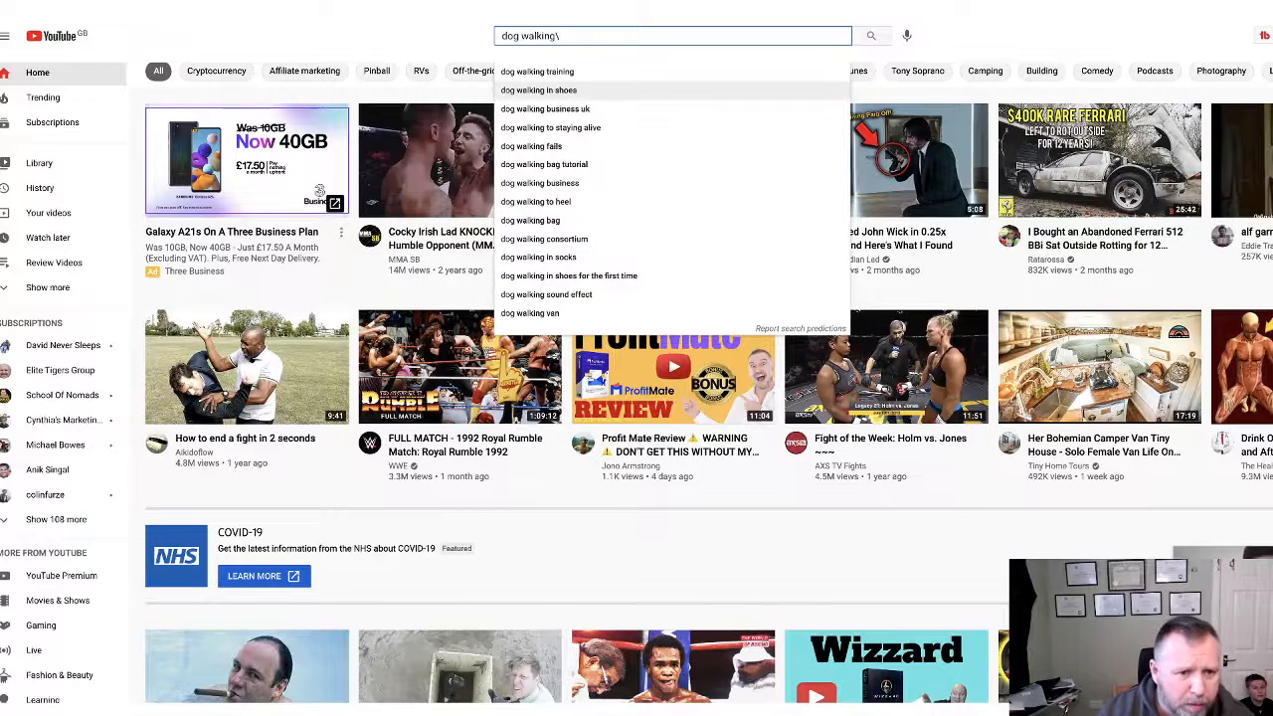
Search YouTube for 'dog walking training' and open The MOST REALISTIC Leash Dog Training Lesson video.
{"action": "left_click", "coordinate": [561, 75]}
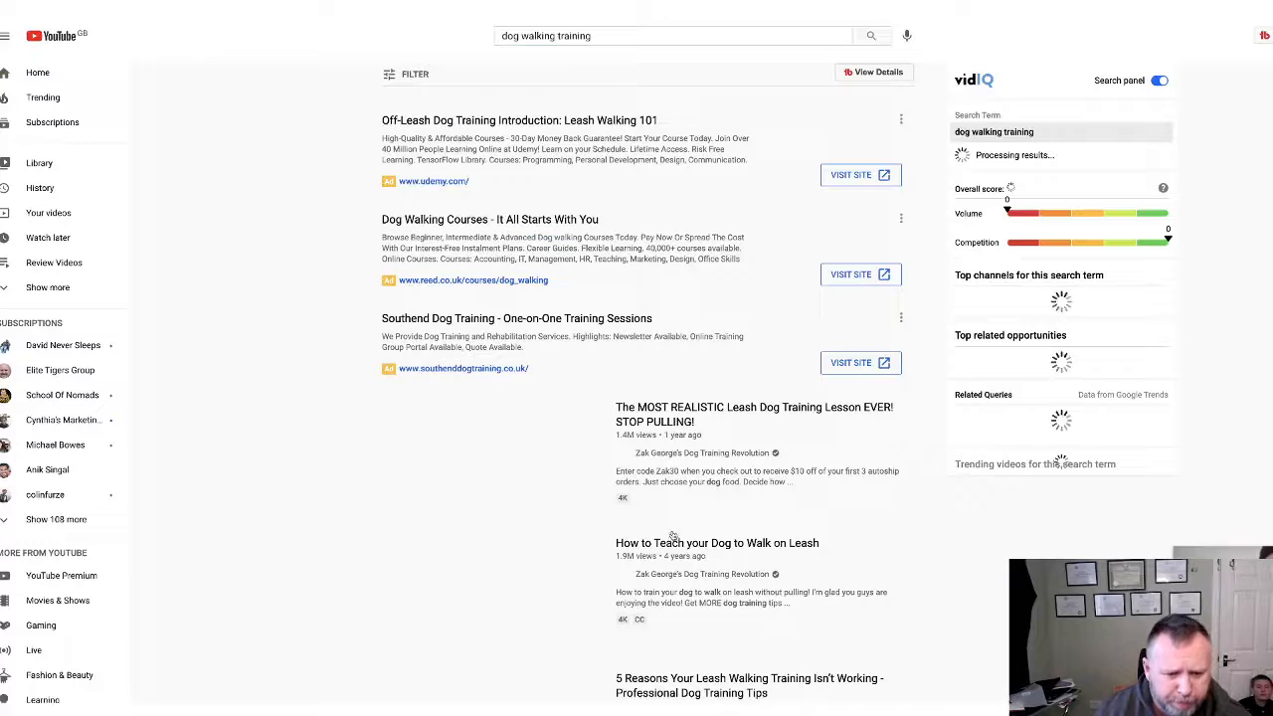
{"action": "scroll", "coordinate": [700, 419], "scroll_direction": "down", "scroll_amount": 1}
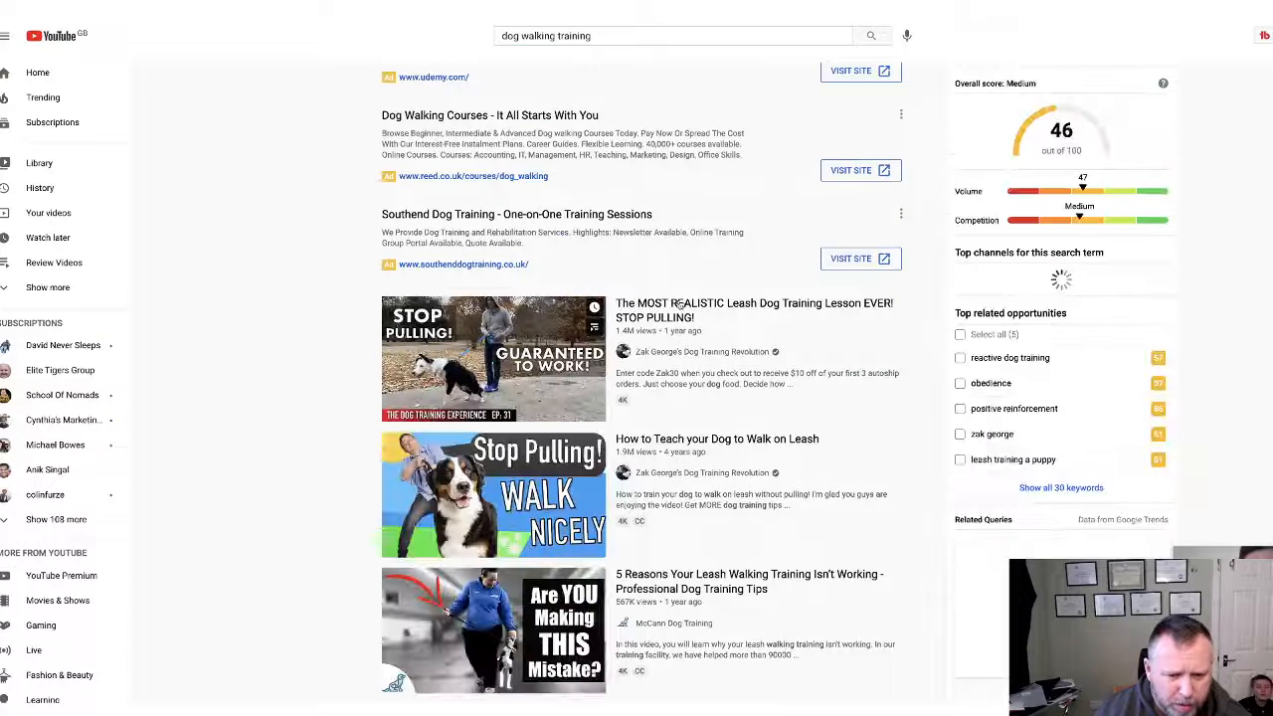
{"action": "scroll", "coordinate": [646, 328], "scroll_direction": "down", "scroll_amount": 1}
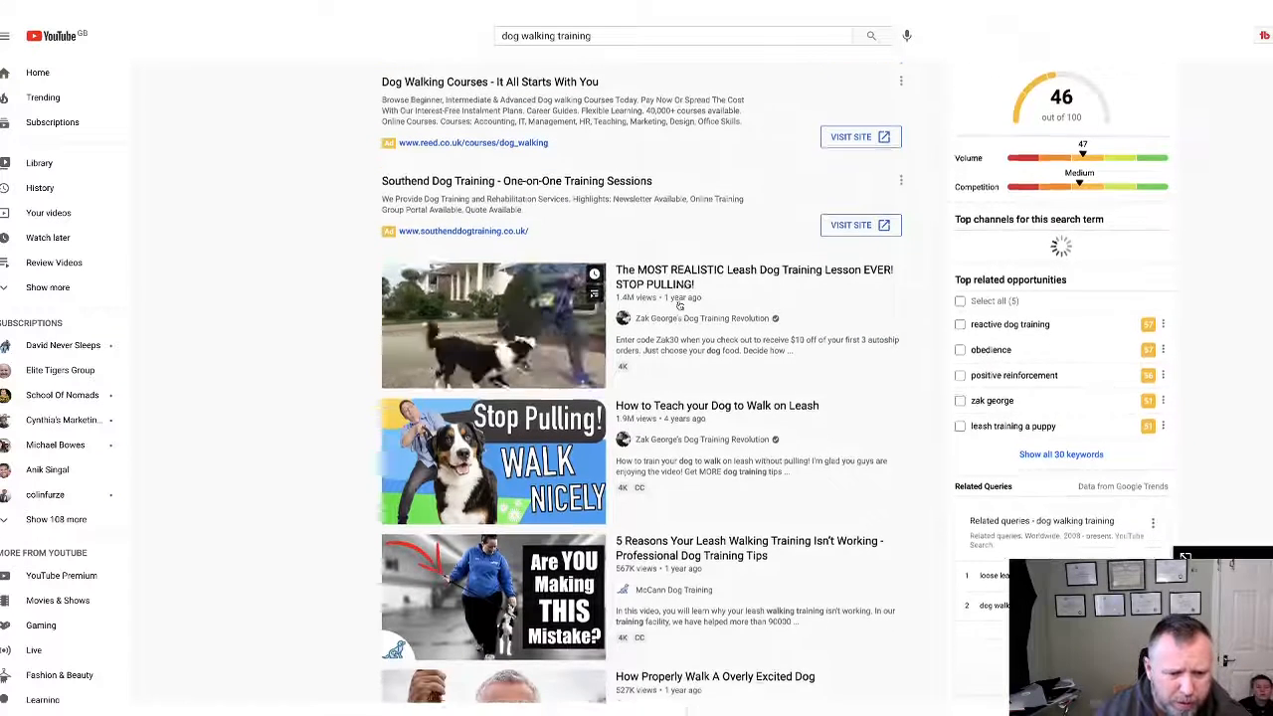
{"action": "scroll", "coordinate": [695, 263], "scroll_direction": "down", "scroll_amount": 1}
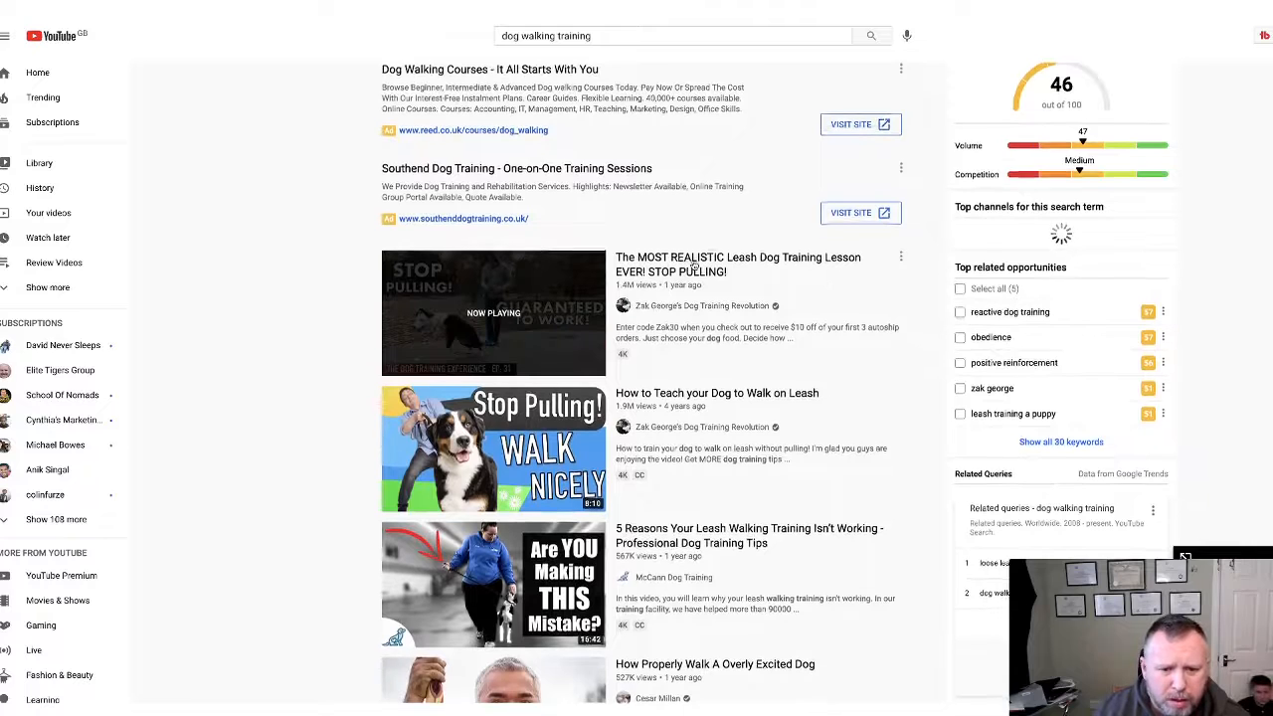
{"action": "left_click", "coordinate": [693, 265]}
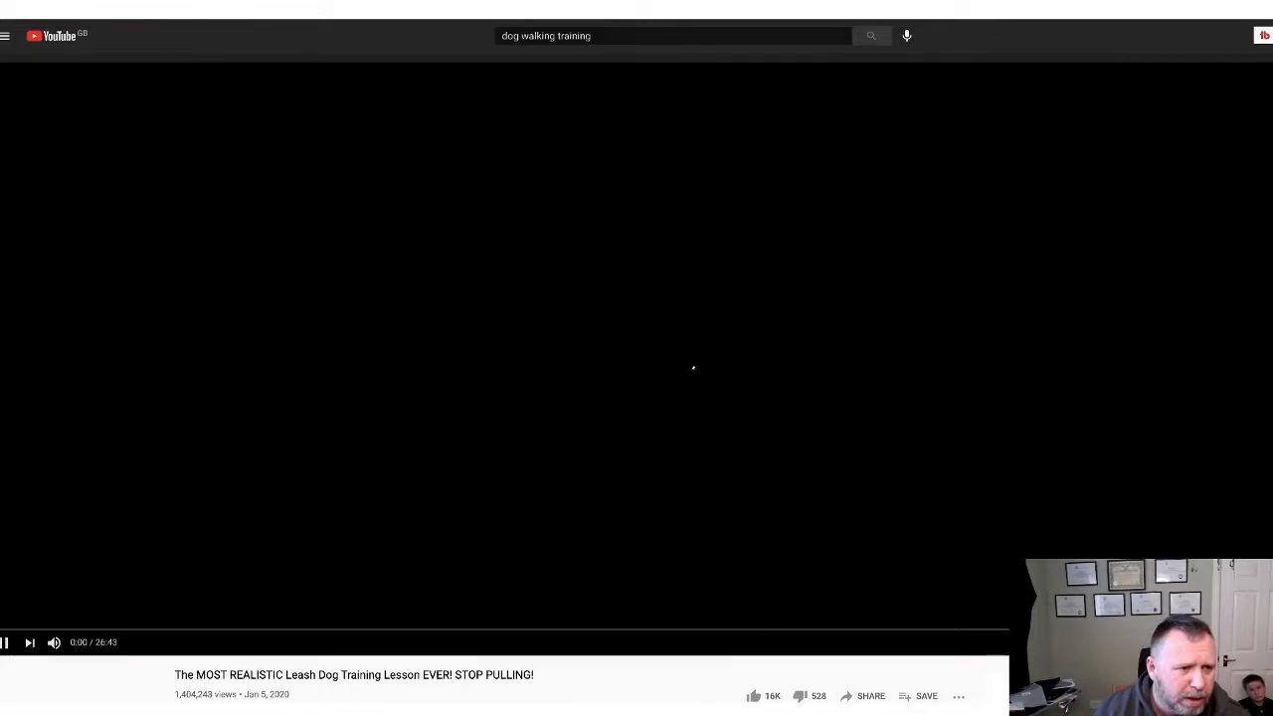
Copy the leash-training video's web address and pause the video.
{"action": "right_click", "coordinate": [185, 10]}
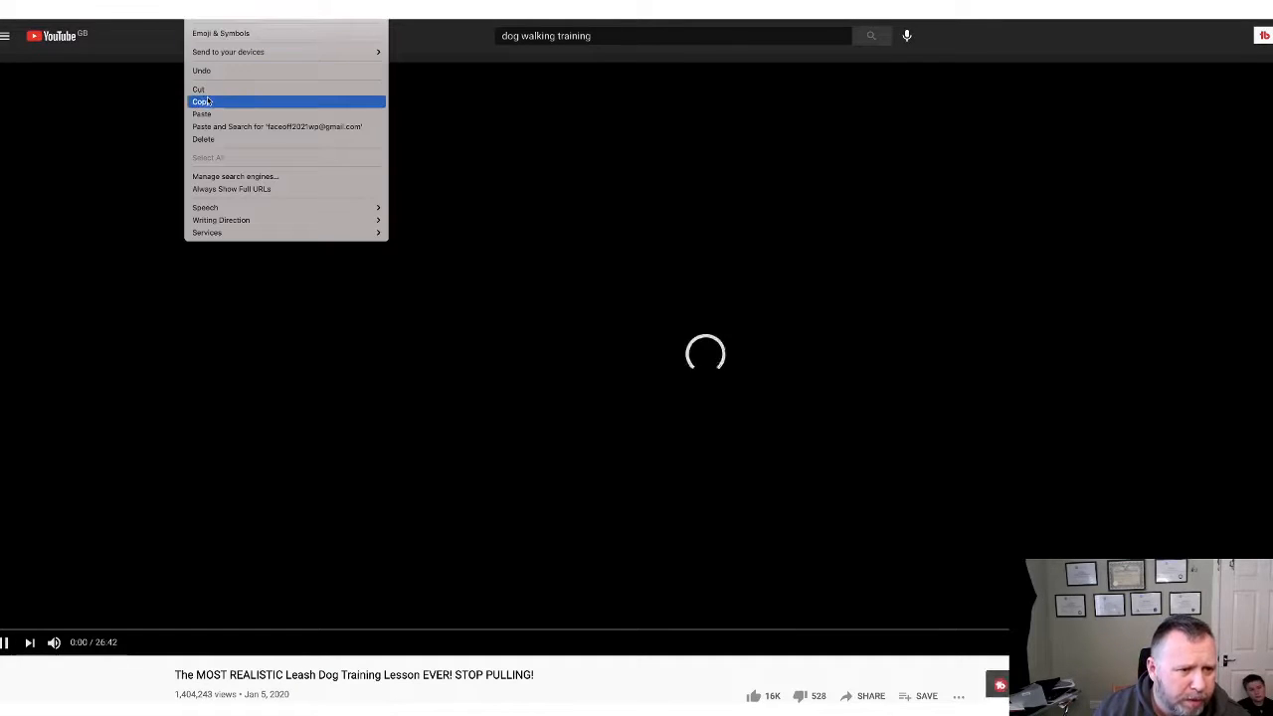
{"action": "left_click", "coordinate": [201, 102]}
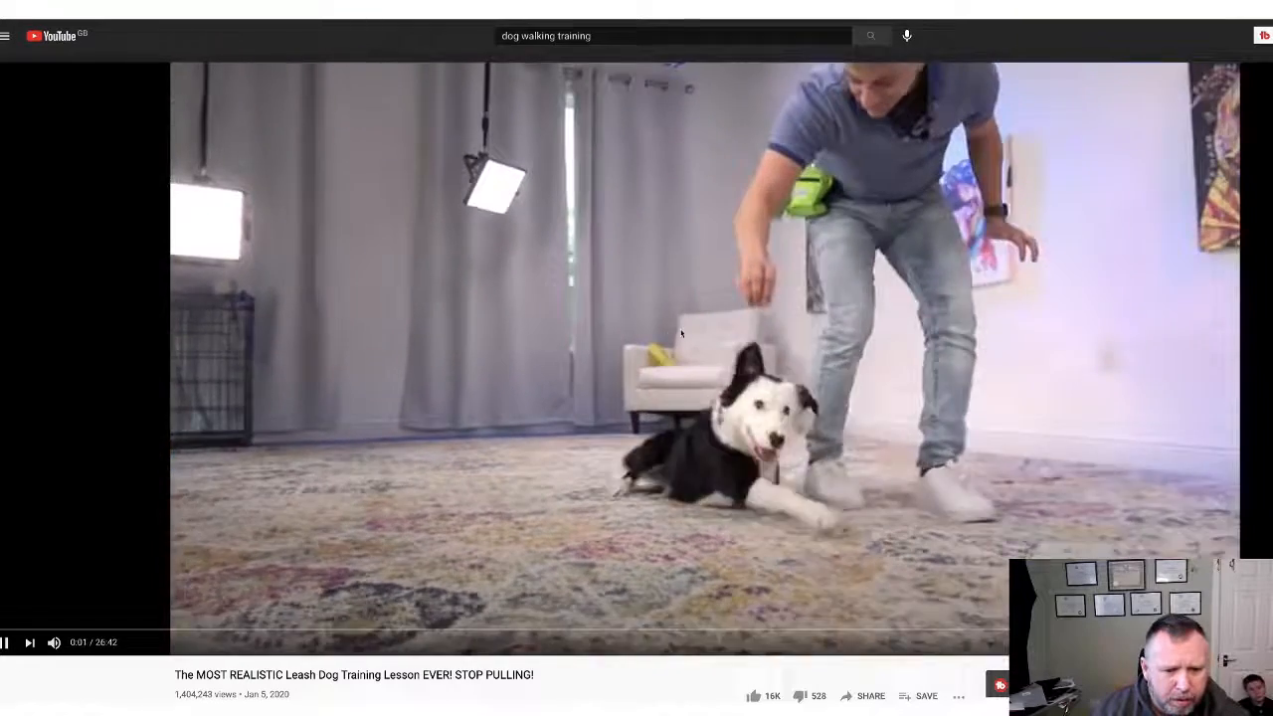
{"action": "left_click", "coordinate": [714, 378]}
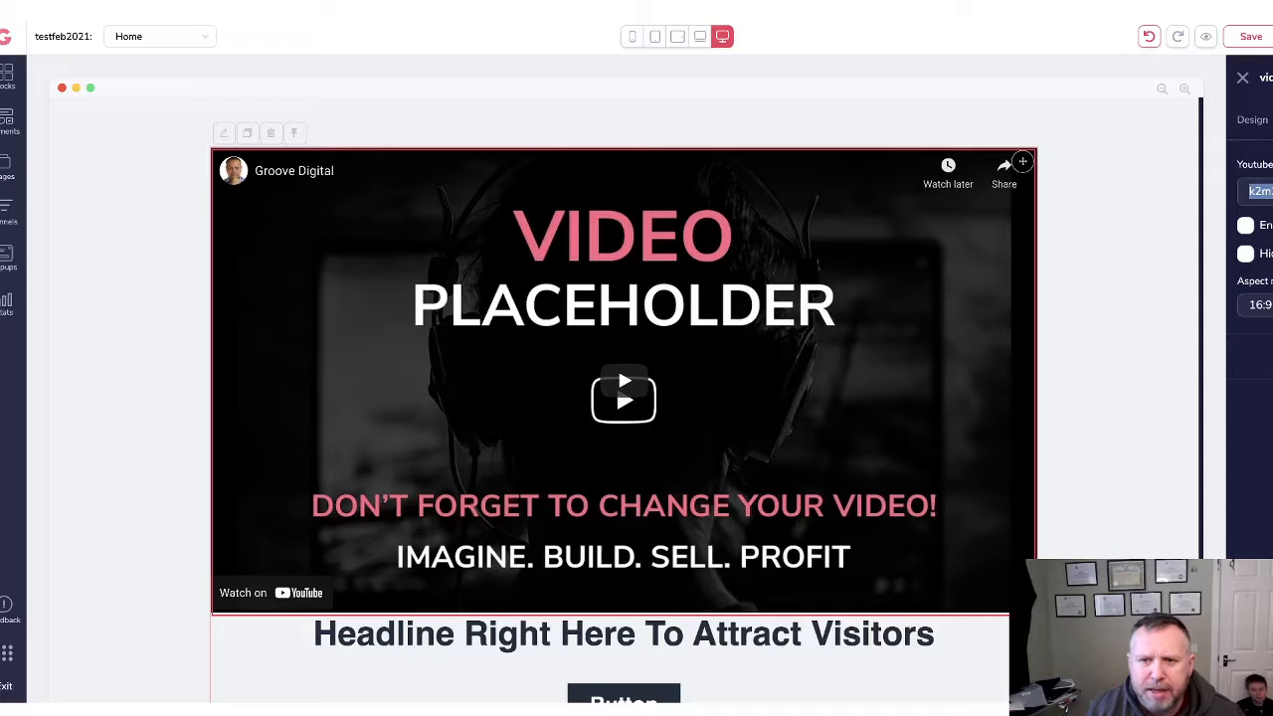
Replace the placeholder Youtube ID with the STOP PULLING leash-training video's ID.
{"action": "right_click", "coordinate": [1260, 191]}
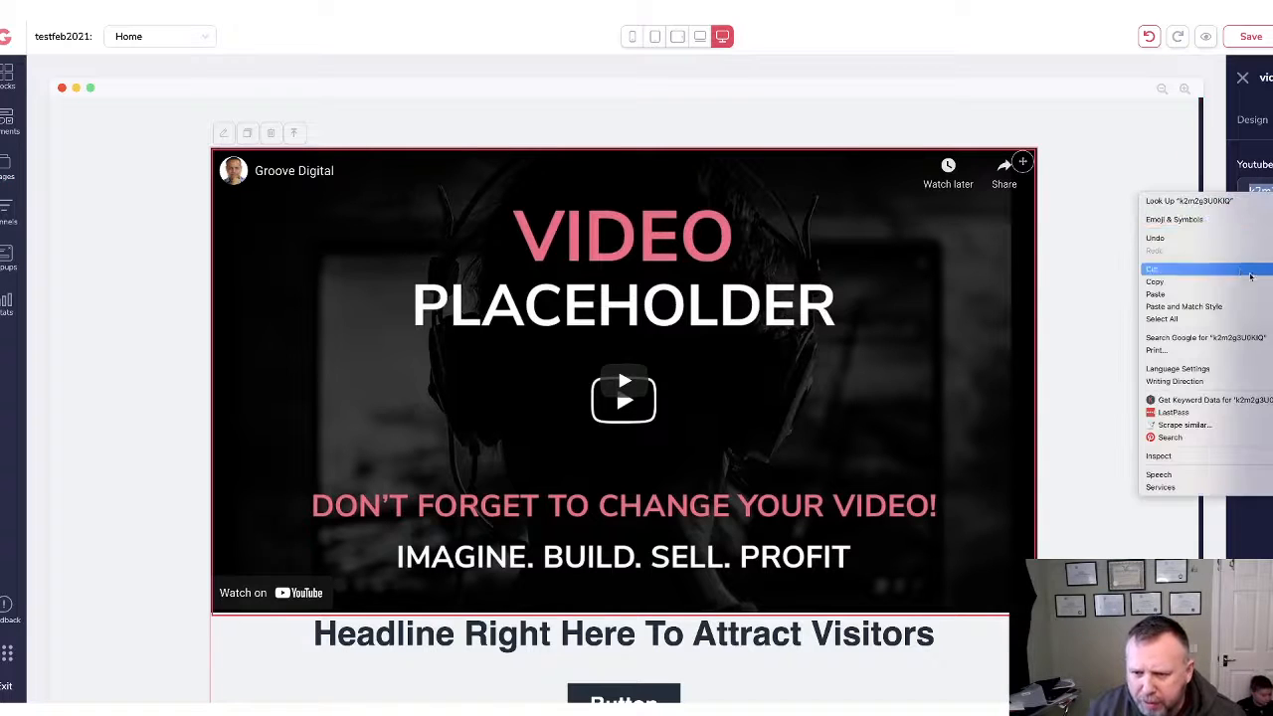
{"action": "left_click", "coordinate": [1229, 288]}
{"action": "key", "text": "ctrl+v"}
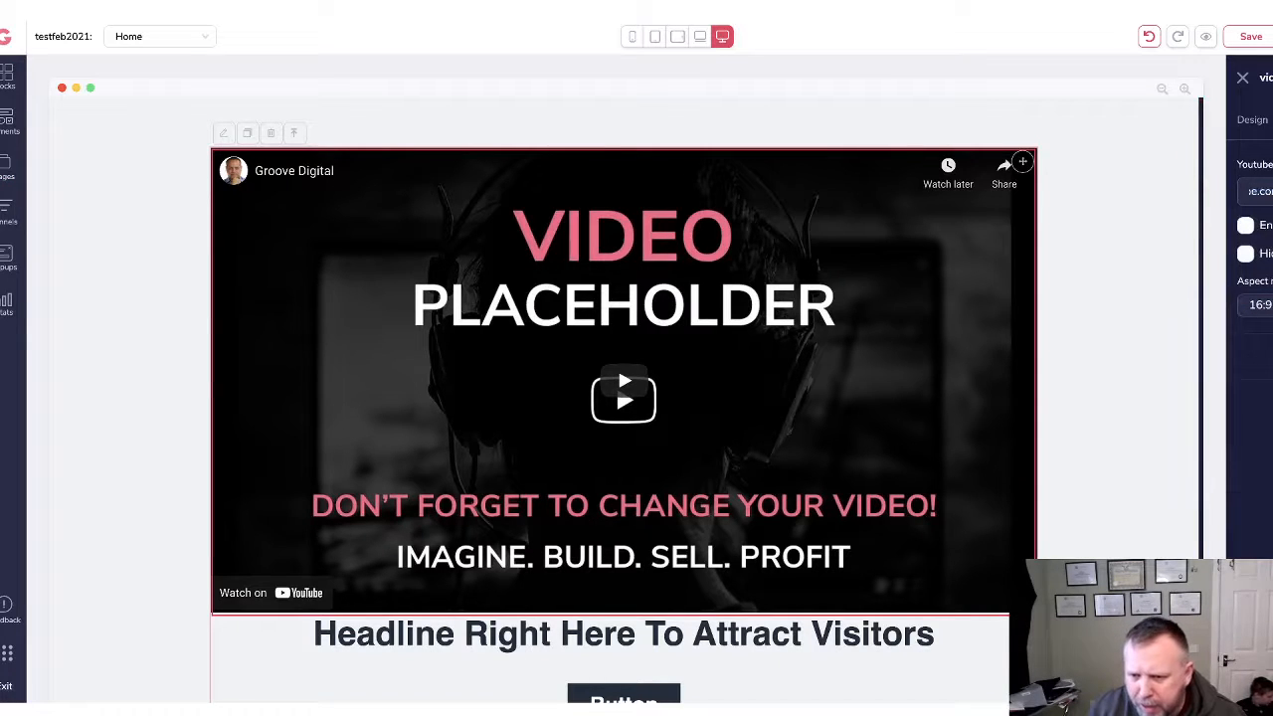
{"action": "key", "text": "ctrl+a"}
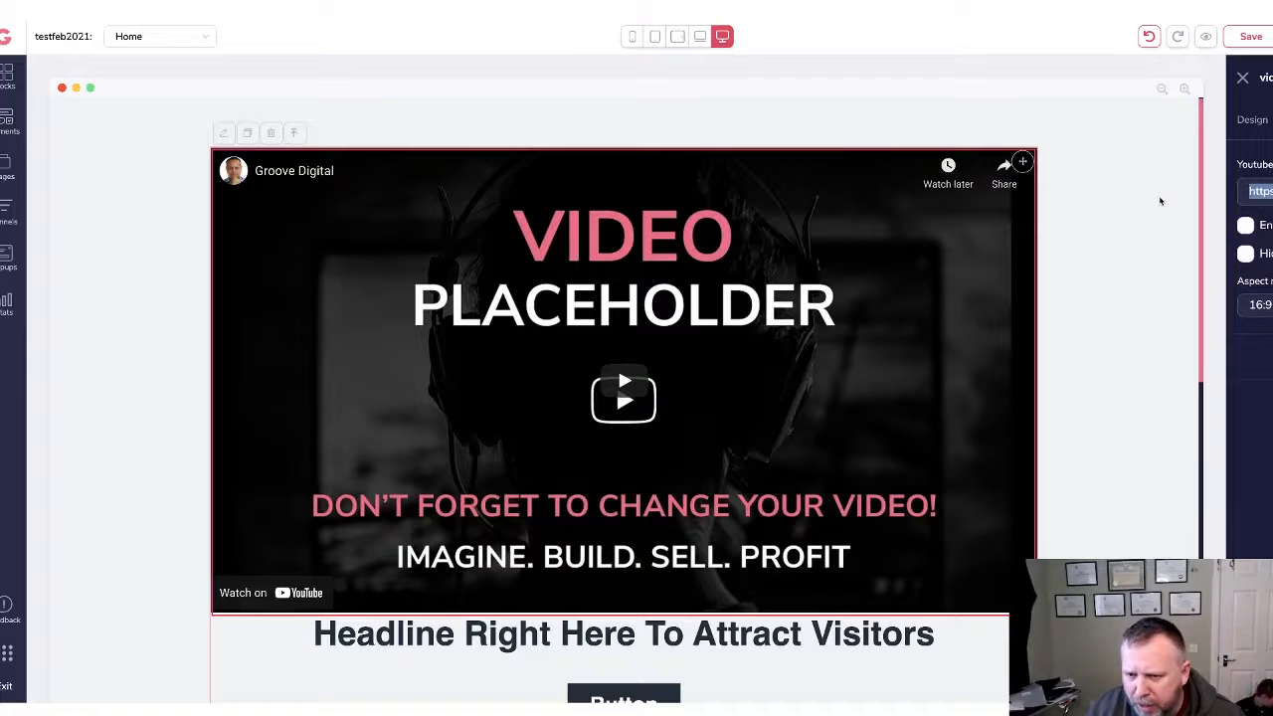
{"action": "key", "text": "ctrl+v"}
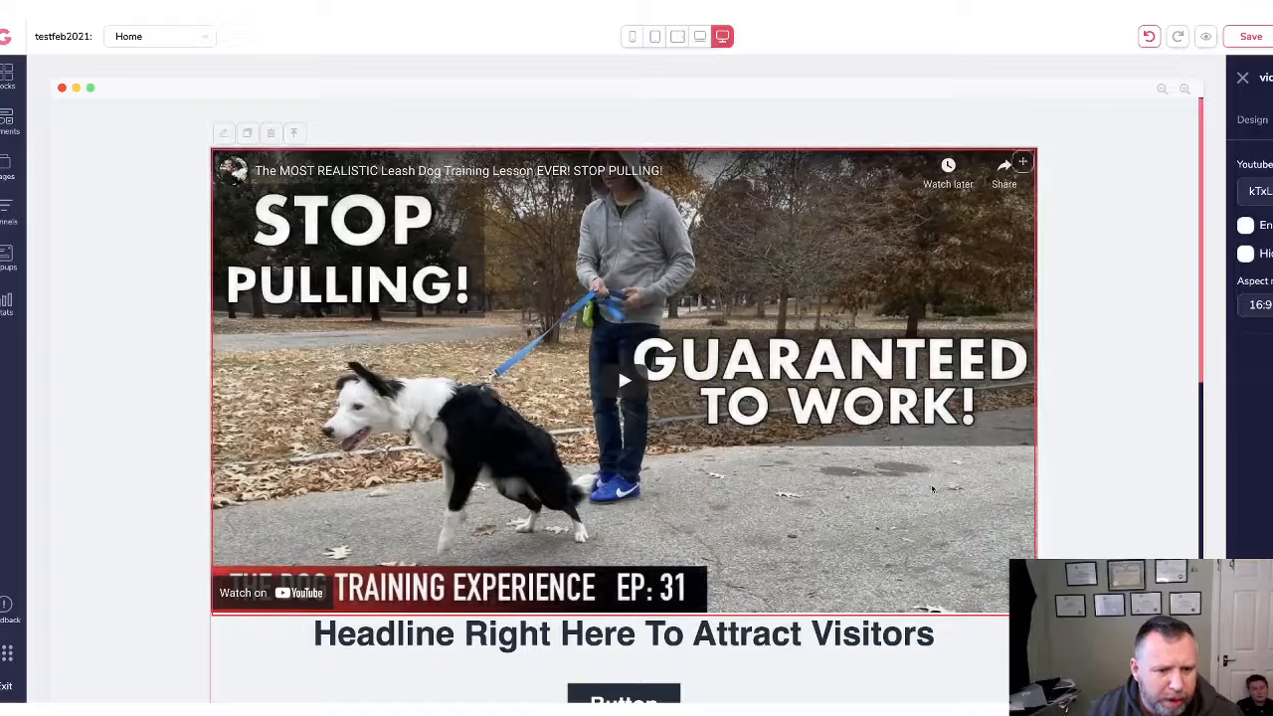
{"action": "scroll", "coordinate": [929, 477], "scroll_direction": "down", "scroll_amount": 3}
{"action": "scroll", "coordinate": [929, 475], "scroll_direction": "down", "scroll_amount": 10}
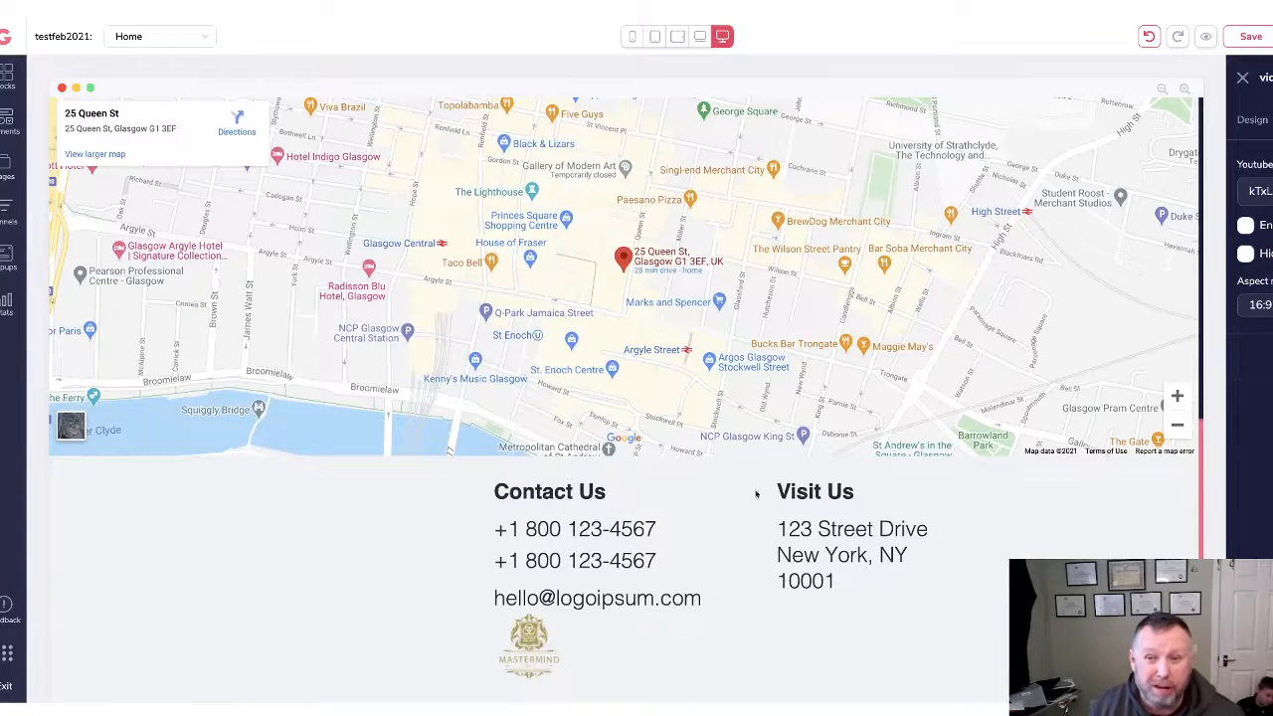
Save the page and pick the target site in the Publish panel's site dropdown.
{"action": "left_click", "coordinate": [1256, 38]}
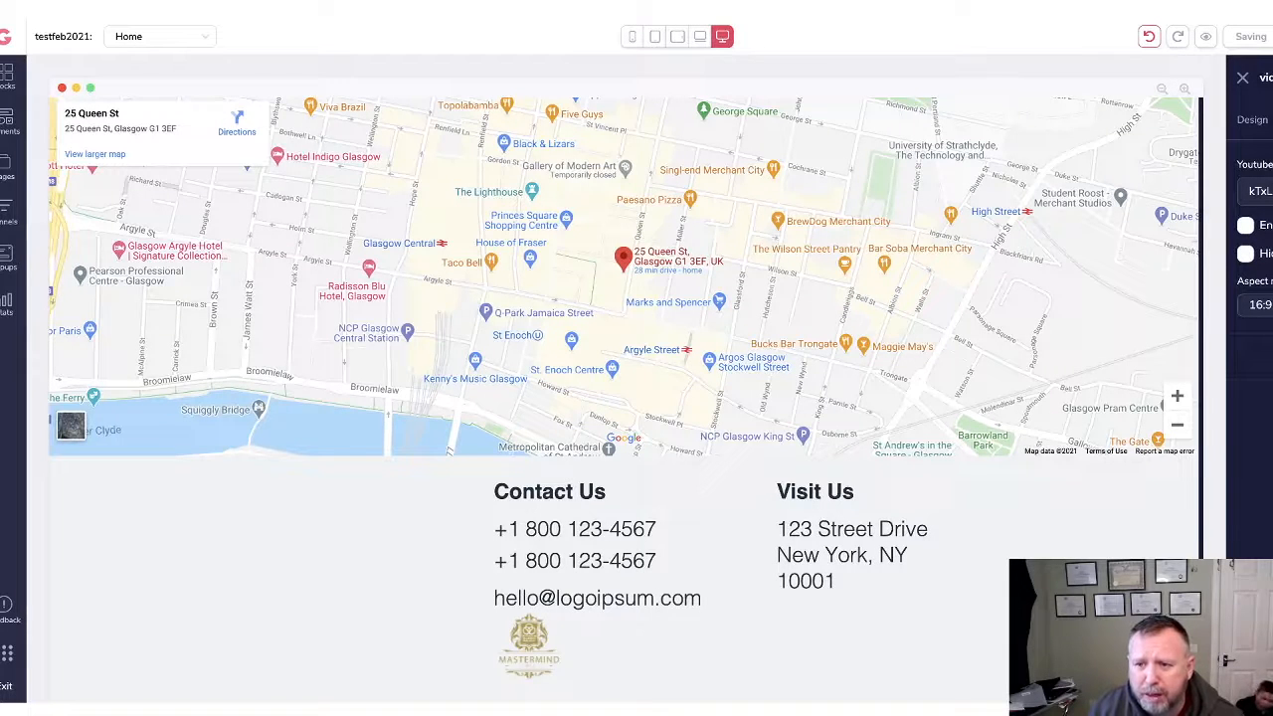
{"action": "left_click", "coordinate": [1244, 79]}
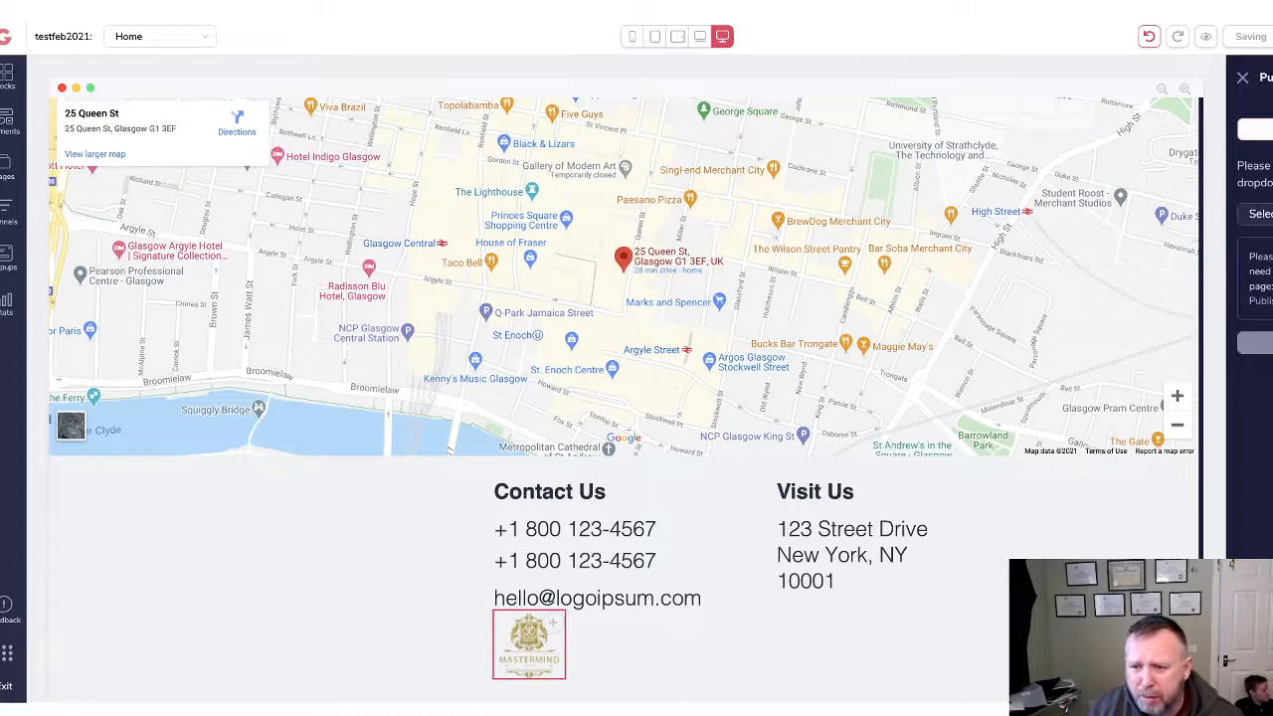
{"action": "left_click", "coordinate": [1262, 214]}
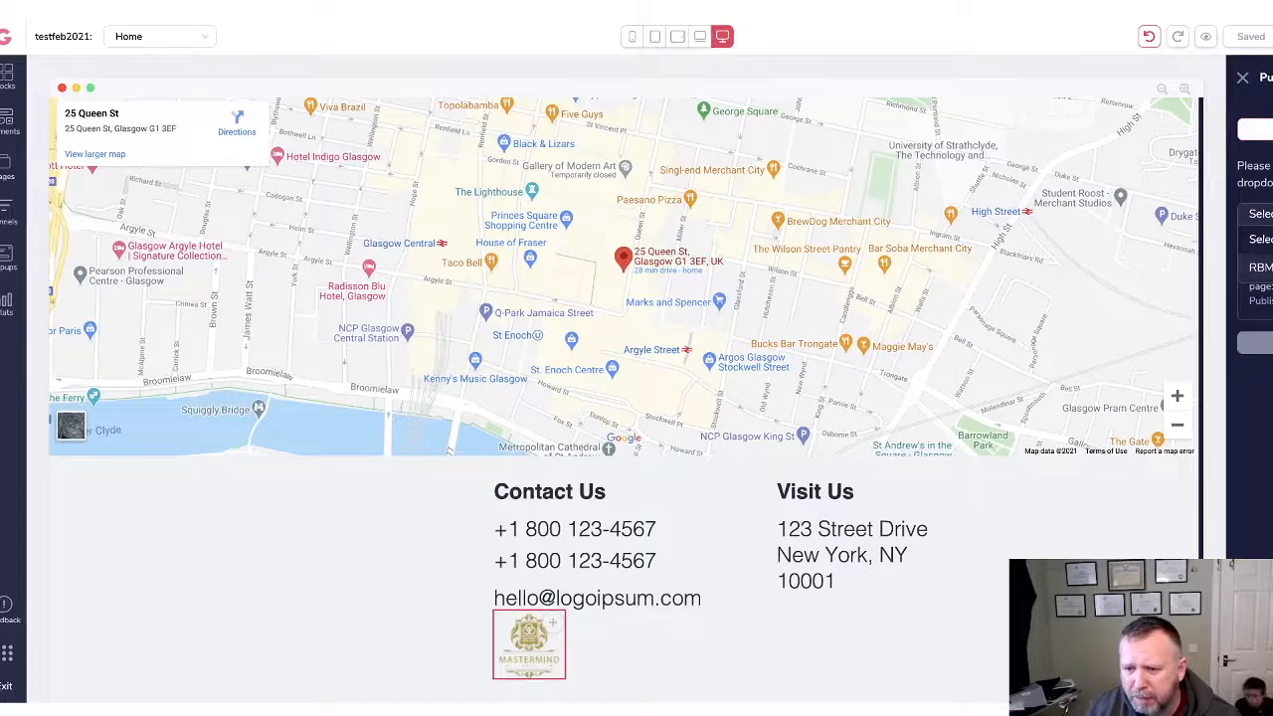
{"action": "left_click", "coordinate": [1261, 268]}
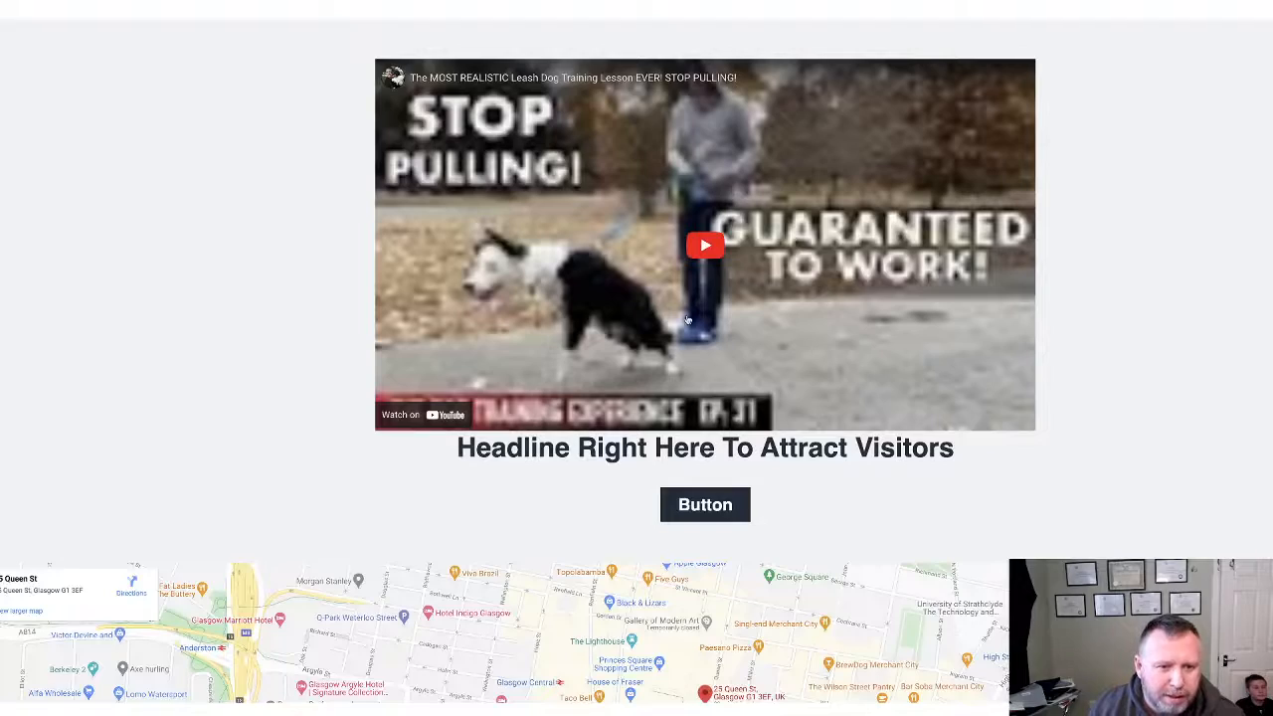
Scroll through the published Home page to check the video, Glasgow map and contact section with logo.
{"action": "scroll", "coordinate": [751, 324], "scroll_direction": "down", "scroll_amount": 2}
{"action": "scroll", "coordinate": [751, 325], "scroll_direction": "down", "scroll_amount": 4}
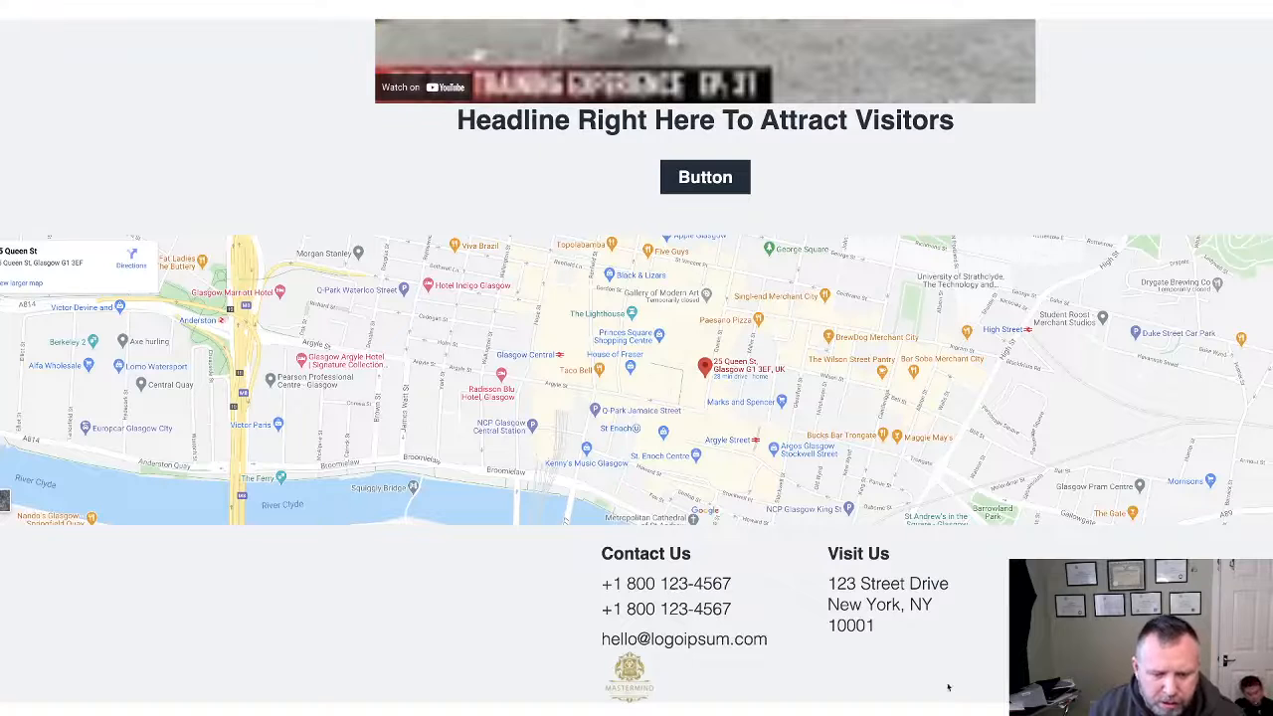
{"action": "scroll", "coordinate": [741, 125], "scroll_direction": "up", "scroll_amount": 3}
{"action": "scroll", "coordinate": [740, 125], "scroll_direction": "down", "scroll_amount": 1}
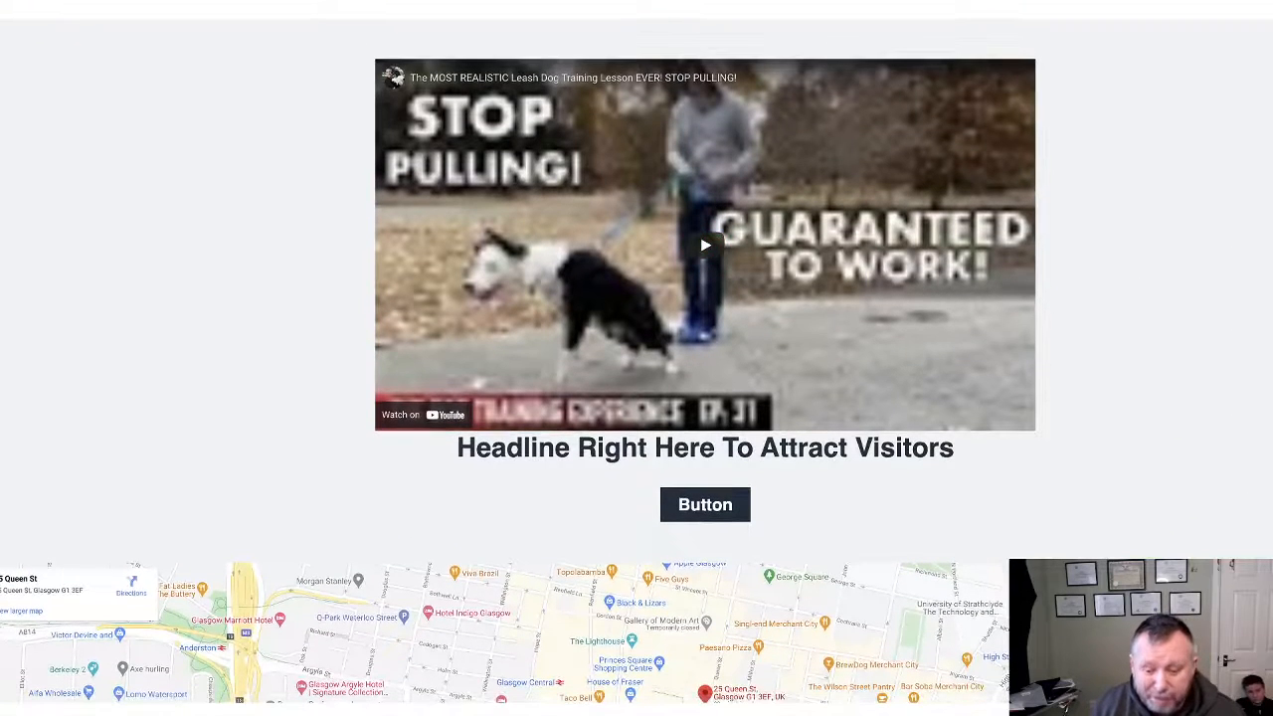
{"action": "key", "text": "super+Tab"}
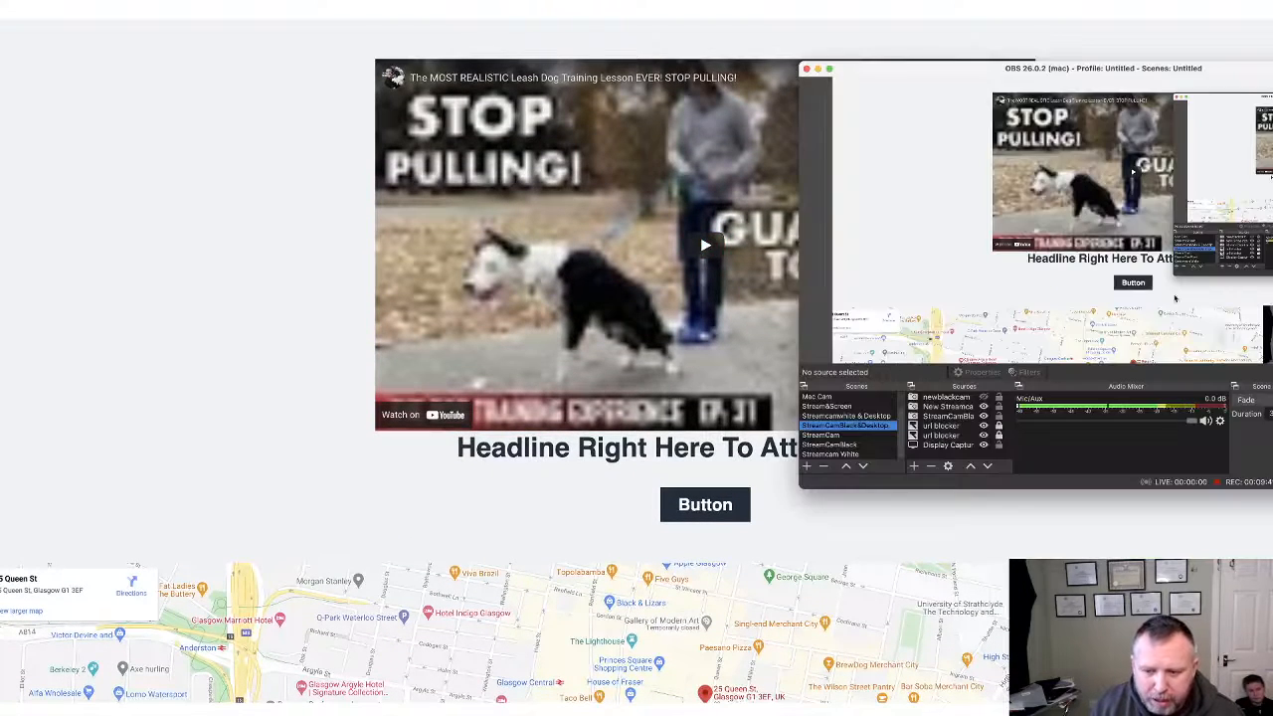